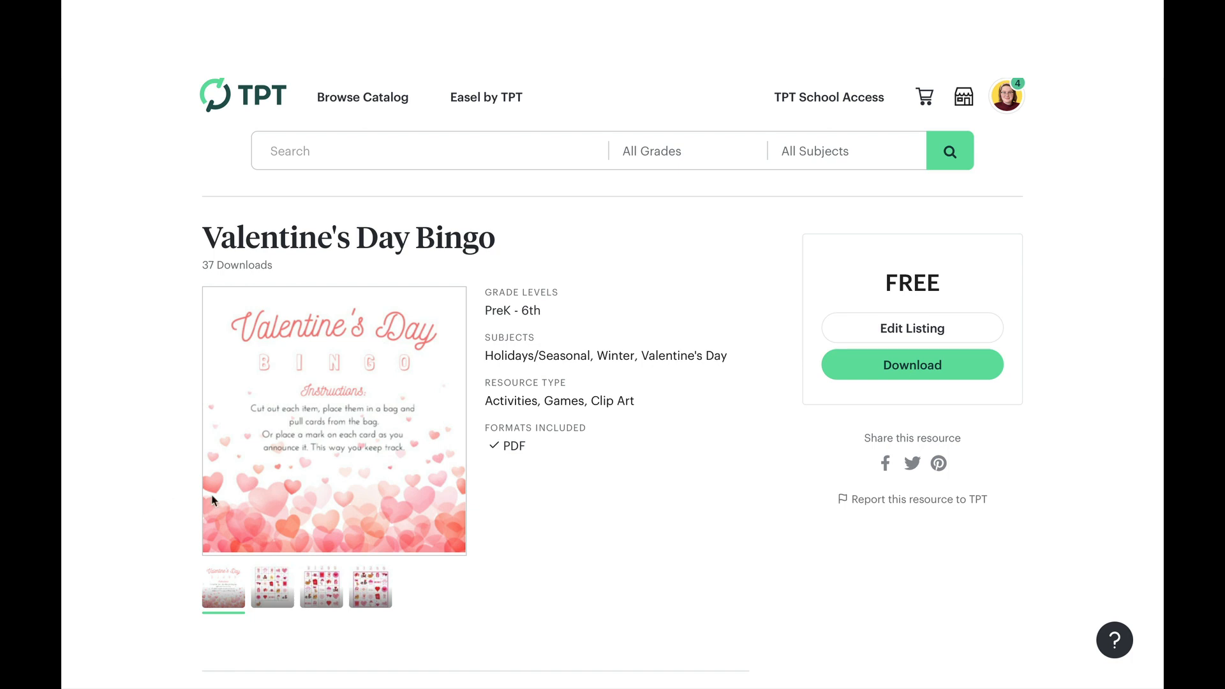
# Review the Valentine's Day Bingo listing's preview images and product description
pyautogui.click(275, 590)
pyautogui.click(312, 597)
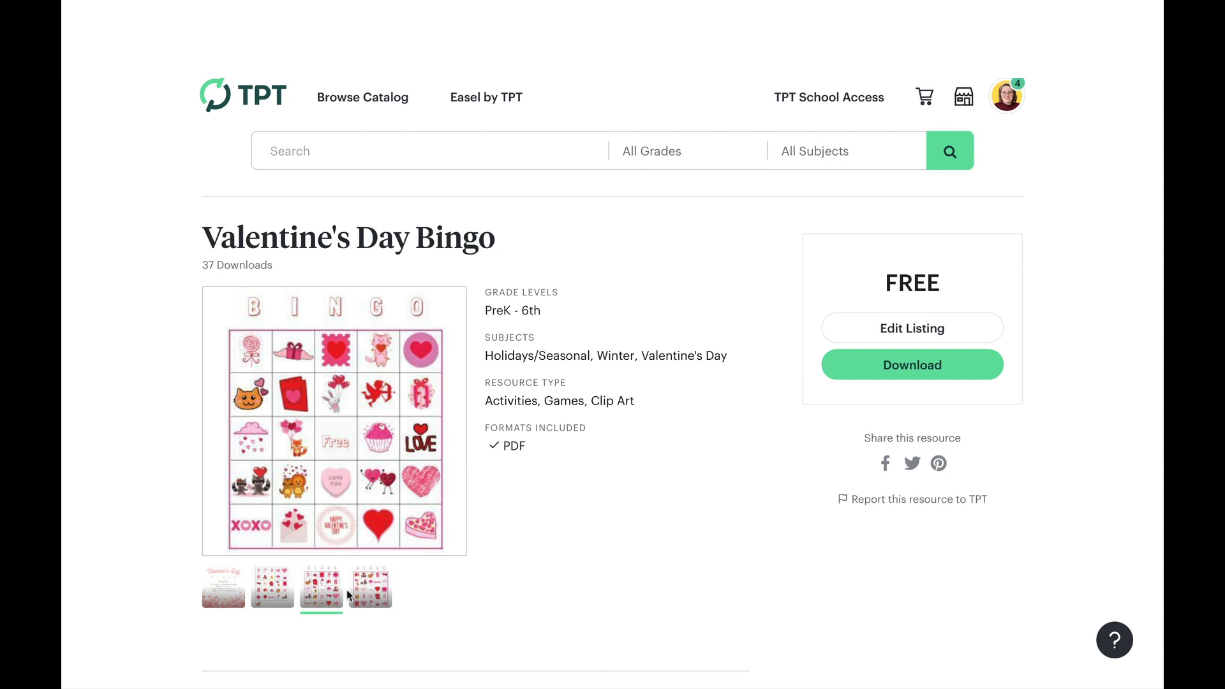
pyautogui.scroll(-8, 347, 589)
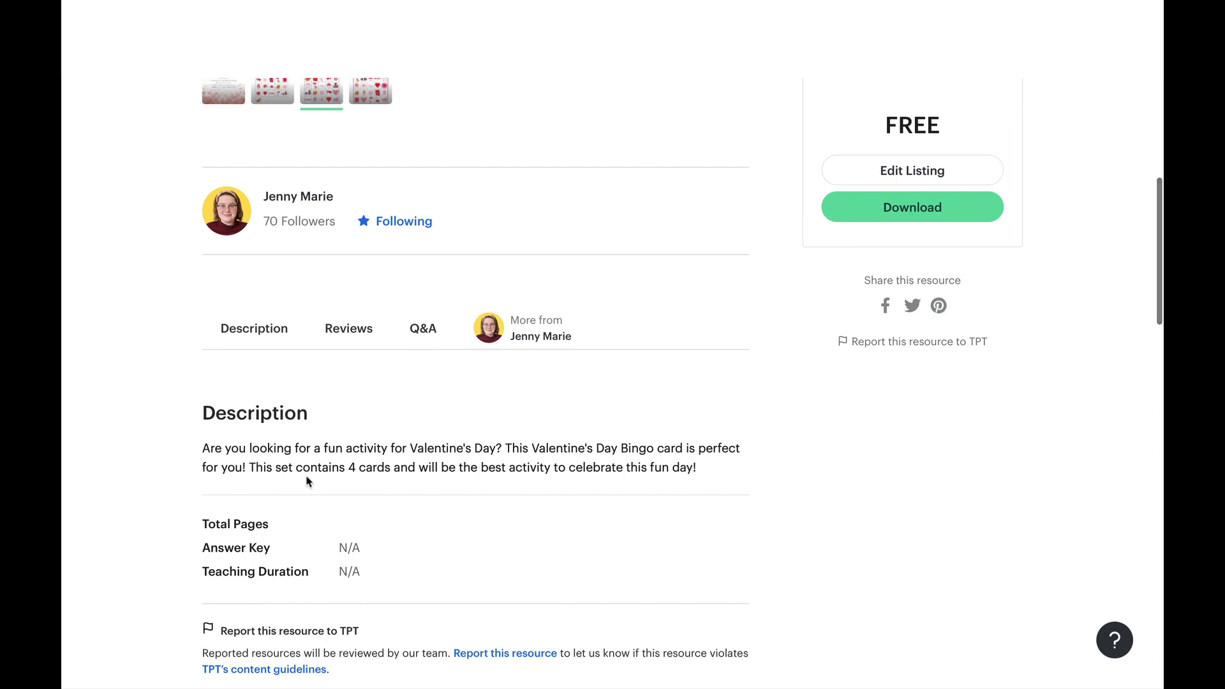
pyautogui.scroll(-2, 307, 481)
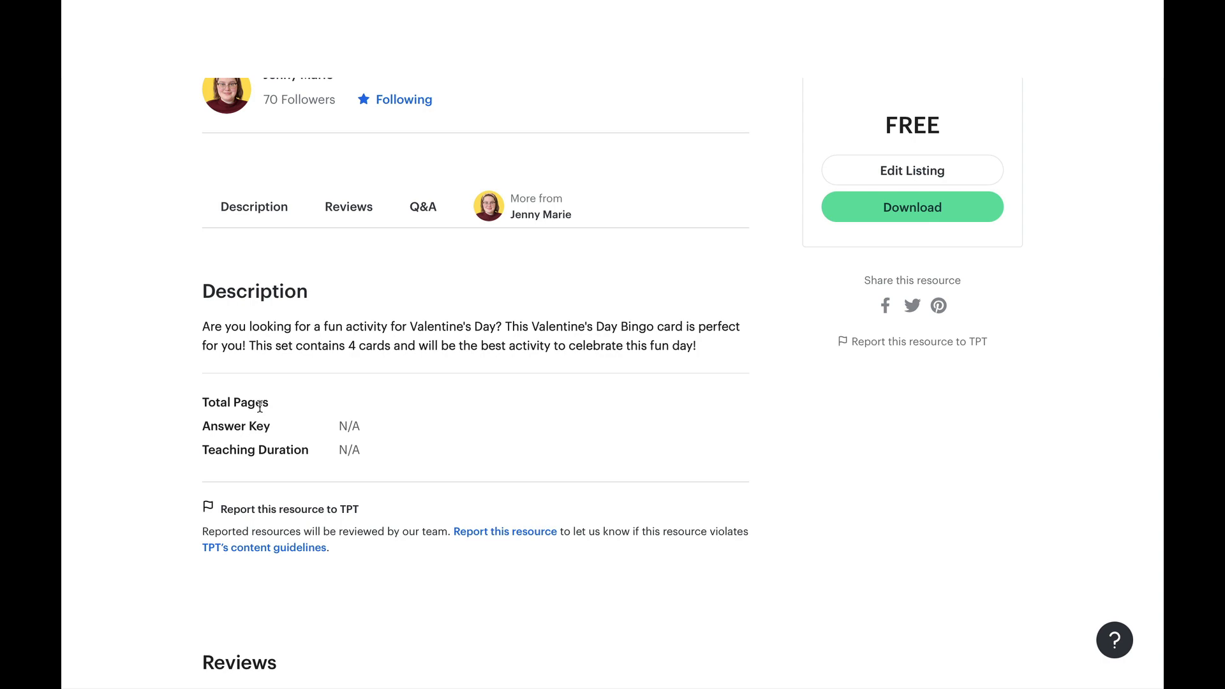
pyautogui.scroll(-2, 260, 408)
pyautogui.scroll(4, 260, 410)
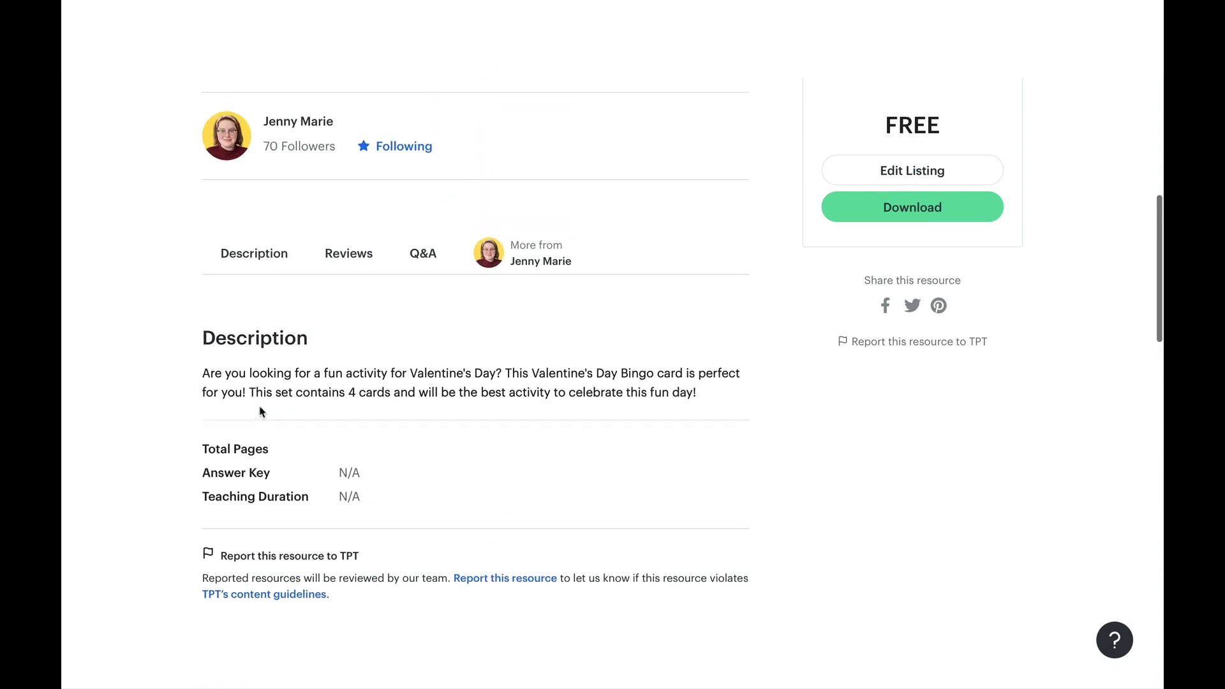
pyautogui.scroll(6, 260, 411)
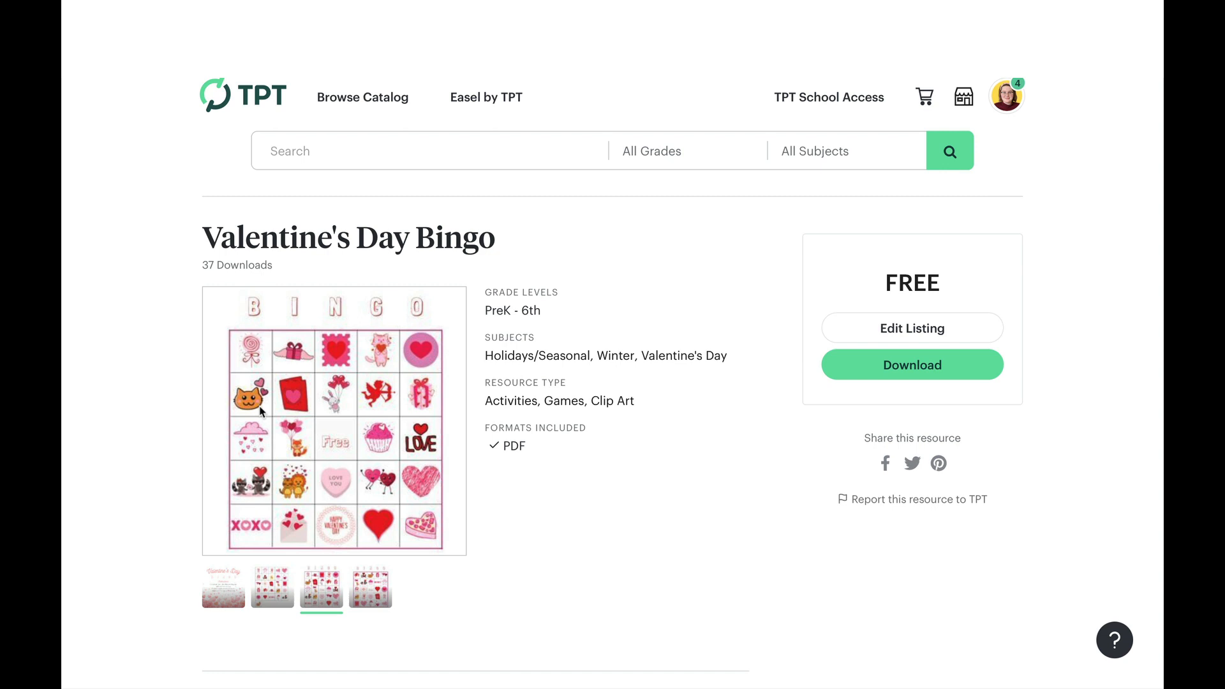
# Download the Valentine's Day Bingo PDF and capture the page 2 picture grid as a screenshot
pyautogui.click(913, 366)
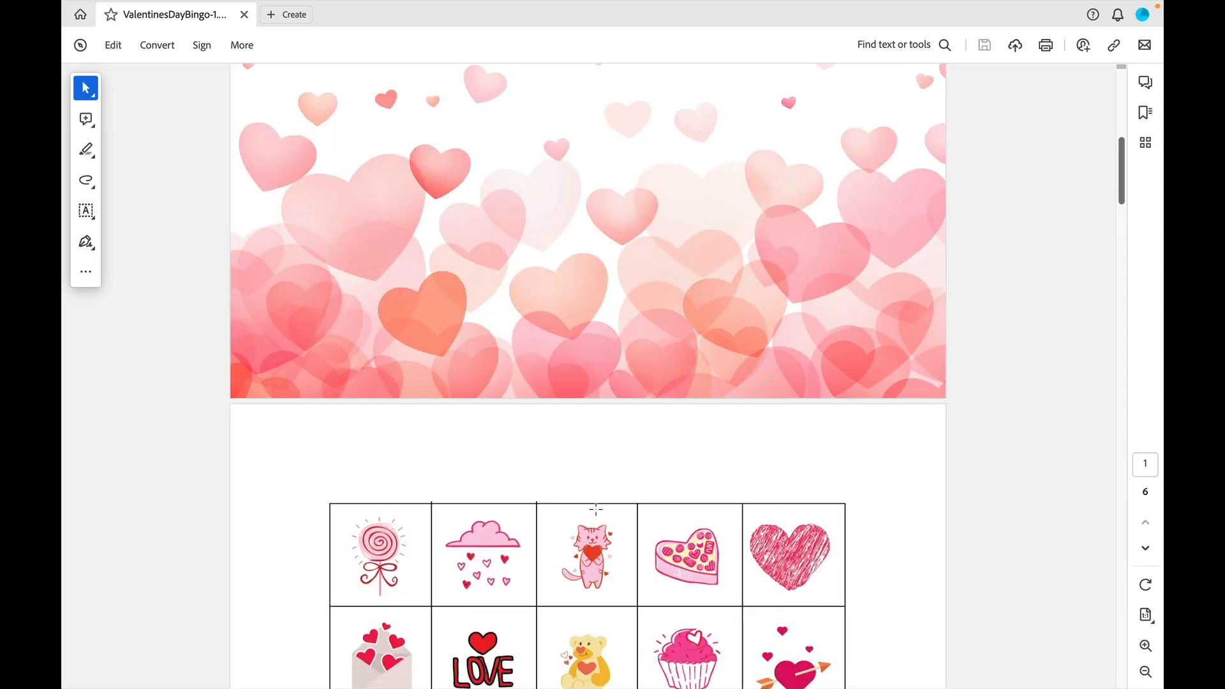
pyautogui.scroll(-6, 597, 511)
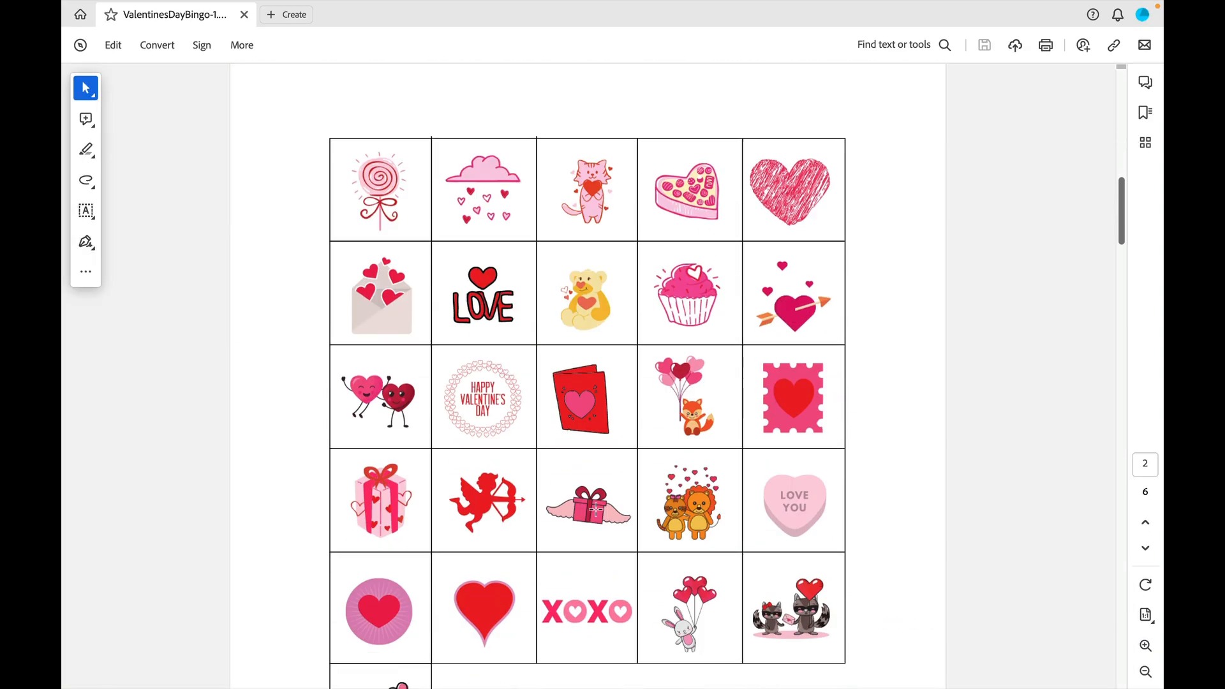
pyautogui.scroll(-6, 595, 510)
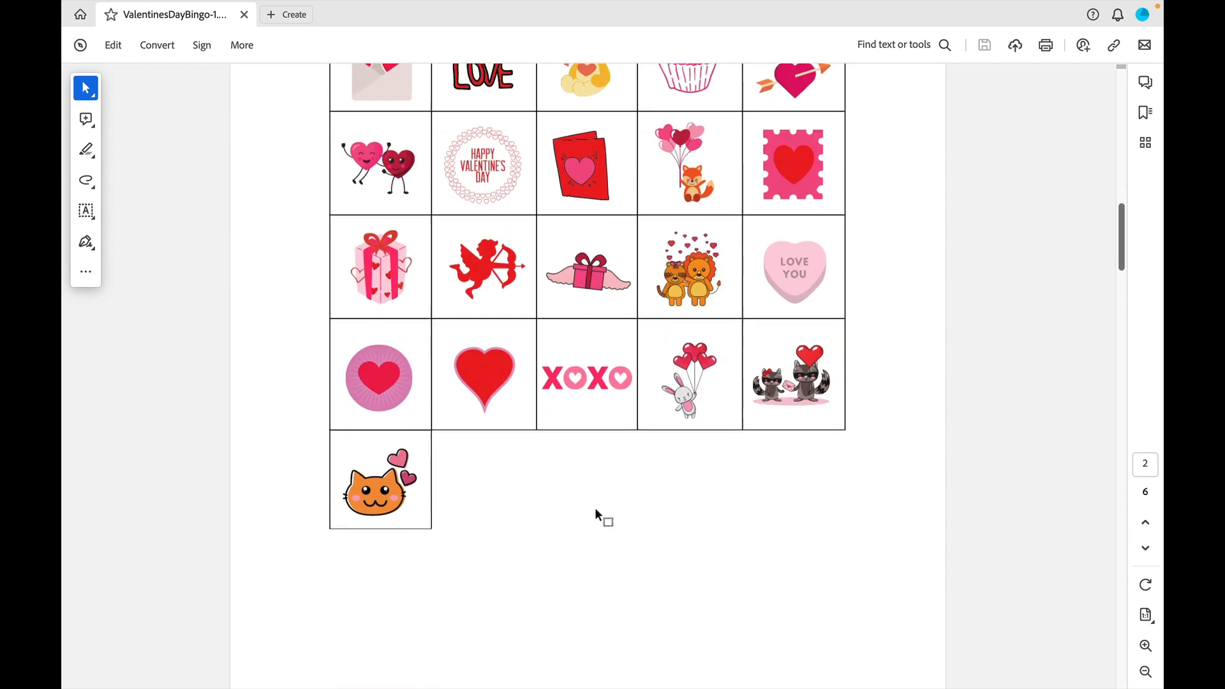
pyautogui.scroll(10, 596, 513)
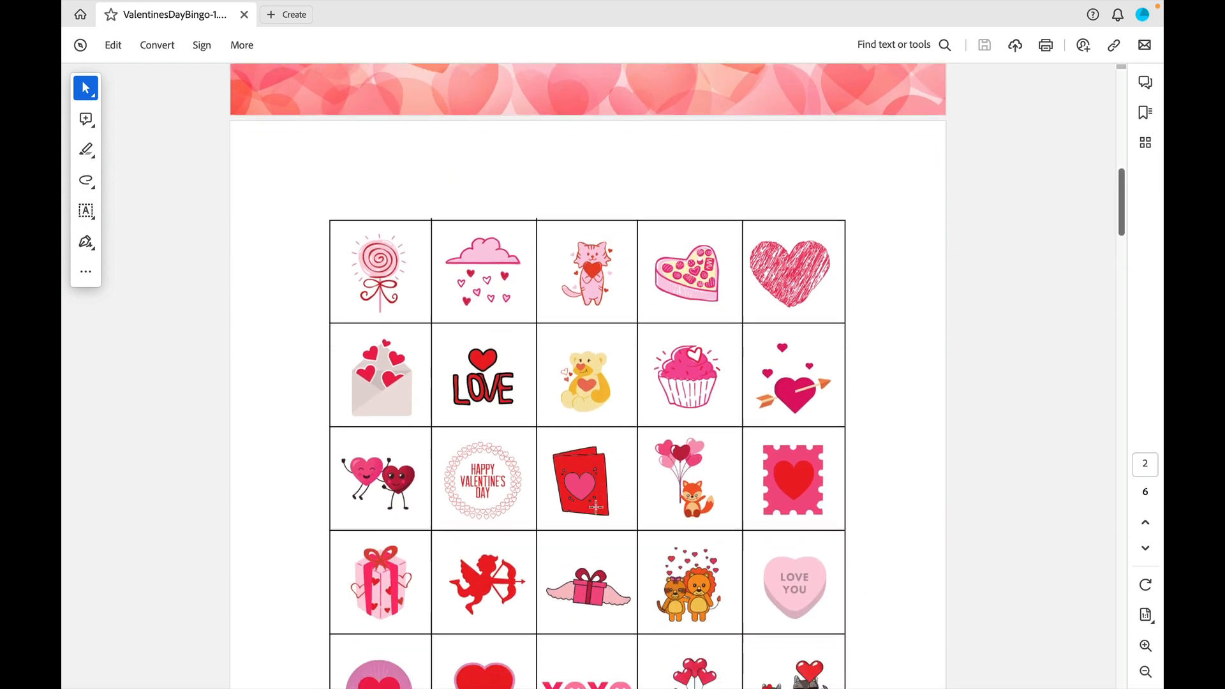
pyautogui.scroll(-2, 596, 505)
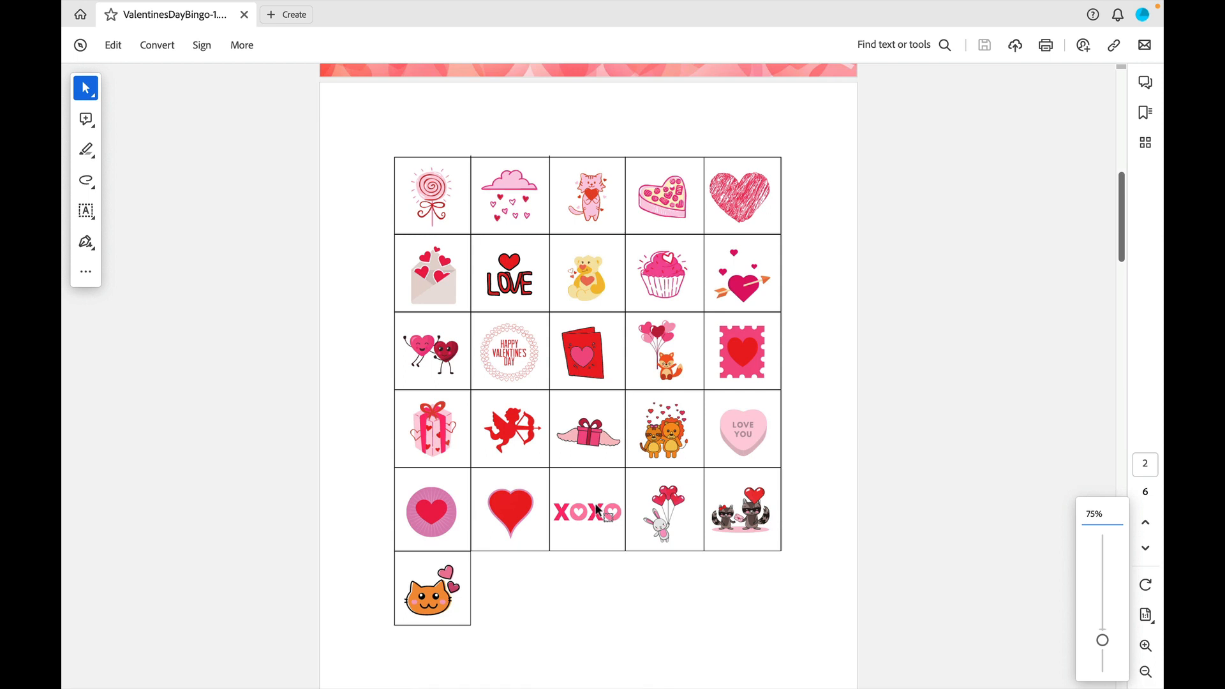
pyautogui.scroll(-1, 595, 507)
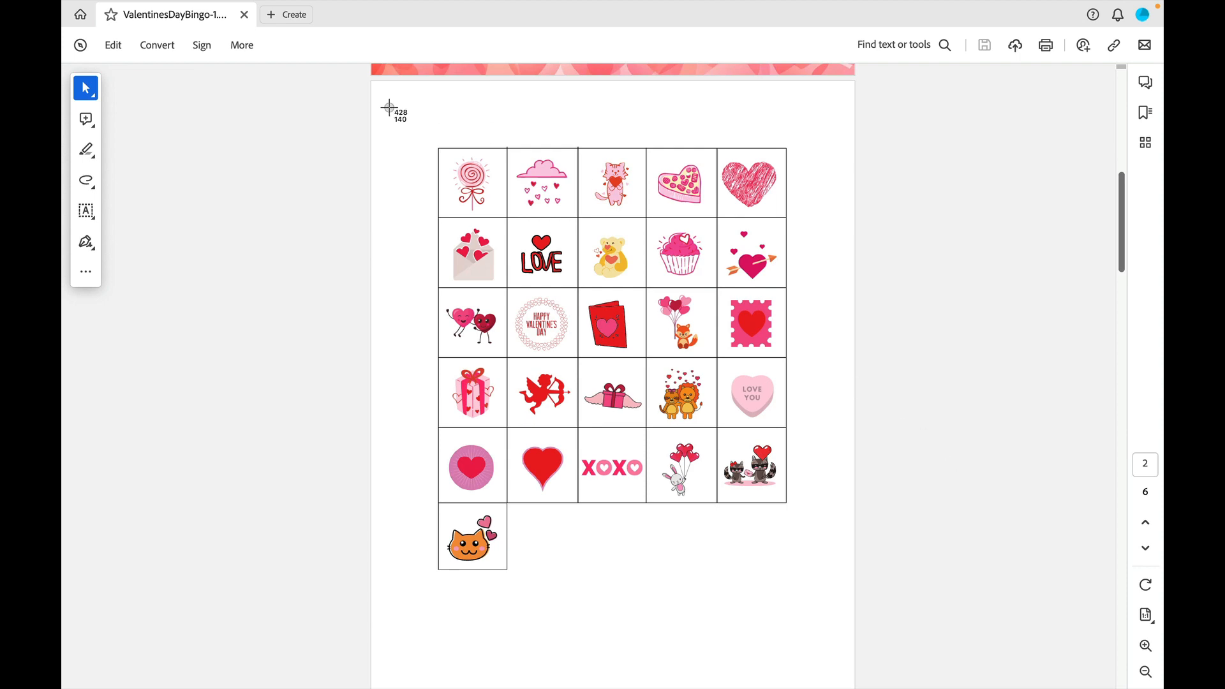
pyautogui.moveTo(382, 100); pyautogui.dragTo(845, 664)
# Take a full-screen screenshot of the bingo card on page 3 of the PDF
pyautogui.scroll(-3, 843, 674)
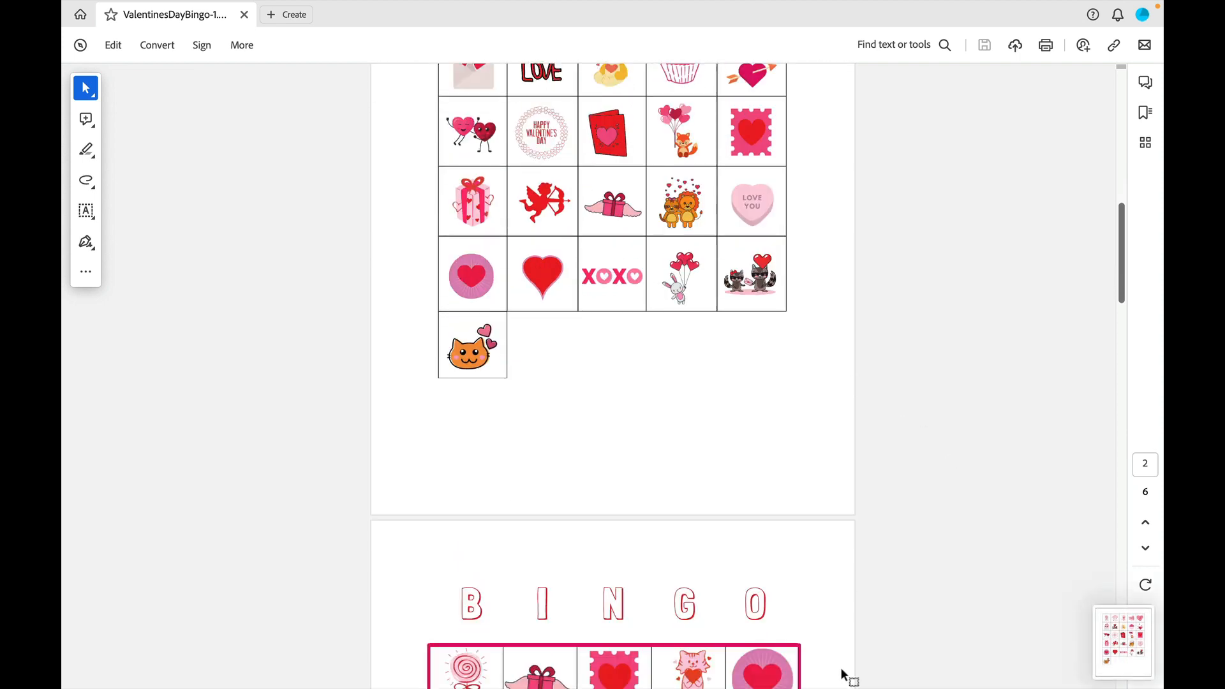
pyautogui.scroll(-7, 843, 674)
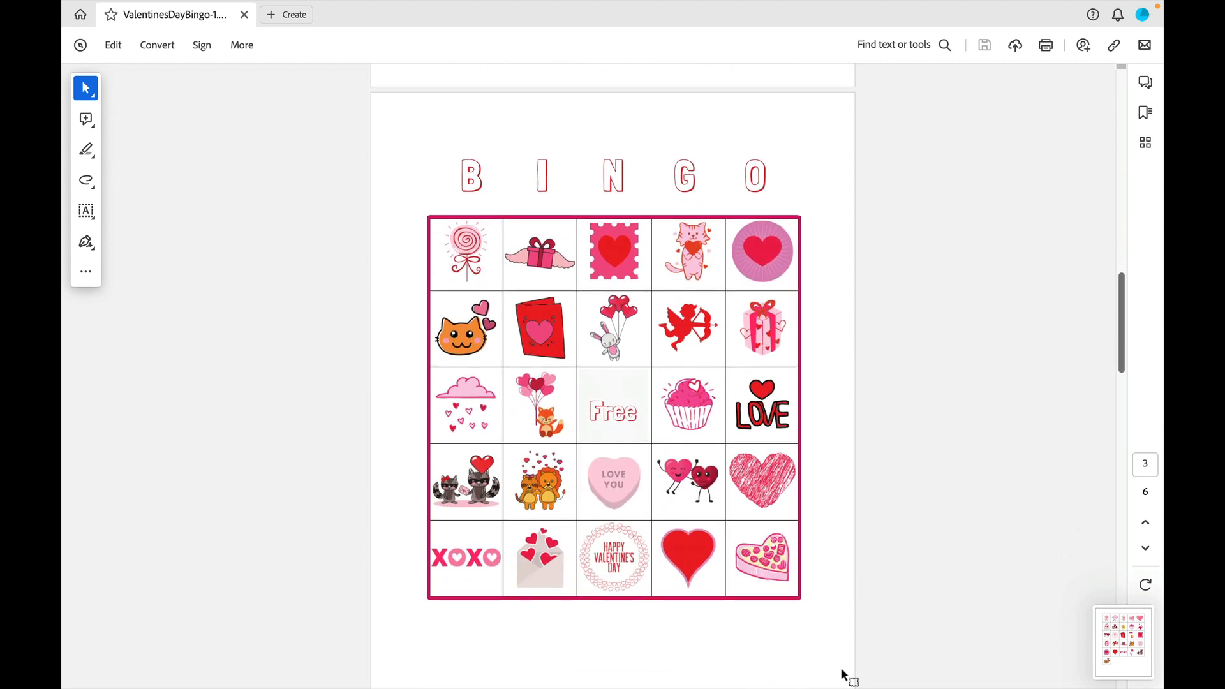
pyautogui.press('shift+super+3')
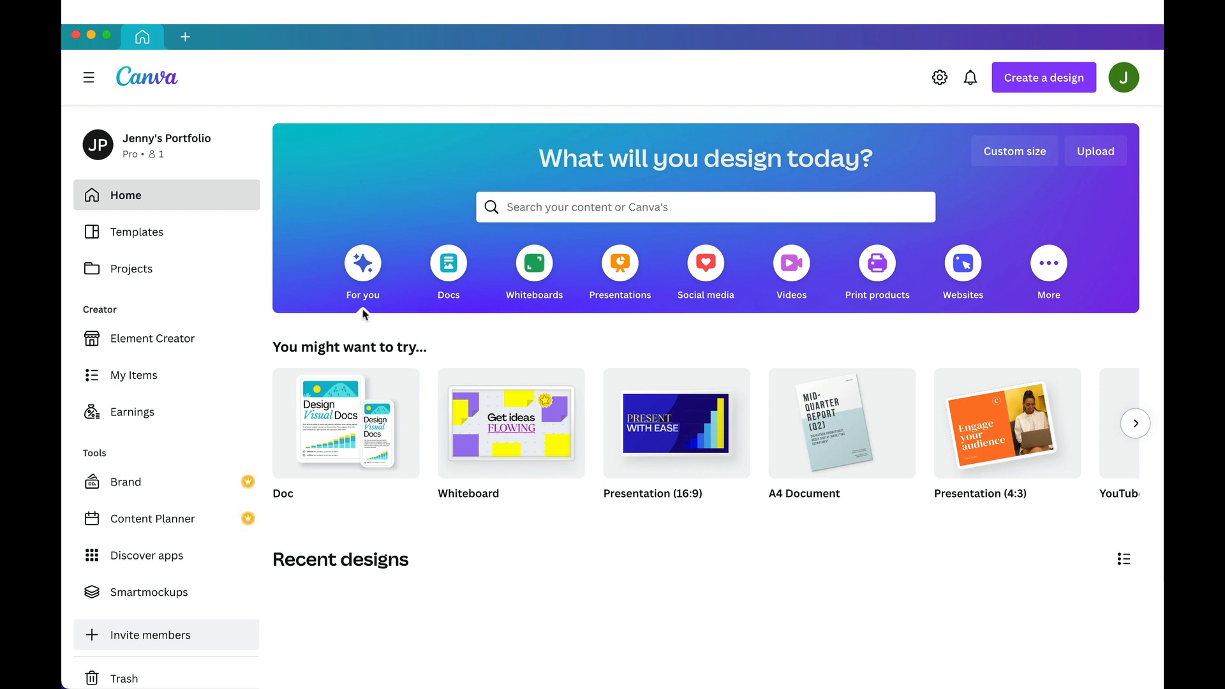
# Switch to Canva and create a new custom-size design of 2000 × 2000 px
pyautogui.click(1075, 88)
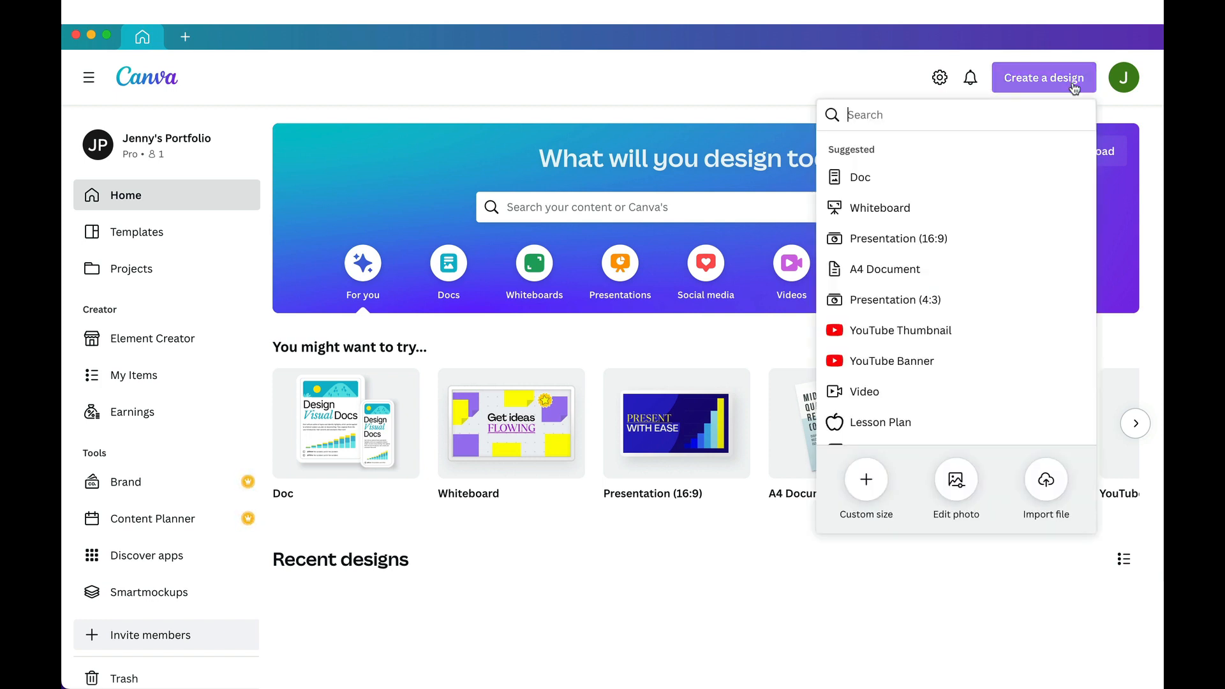
pyautogui.click(864, 485)
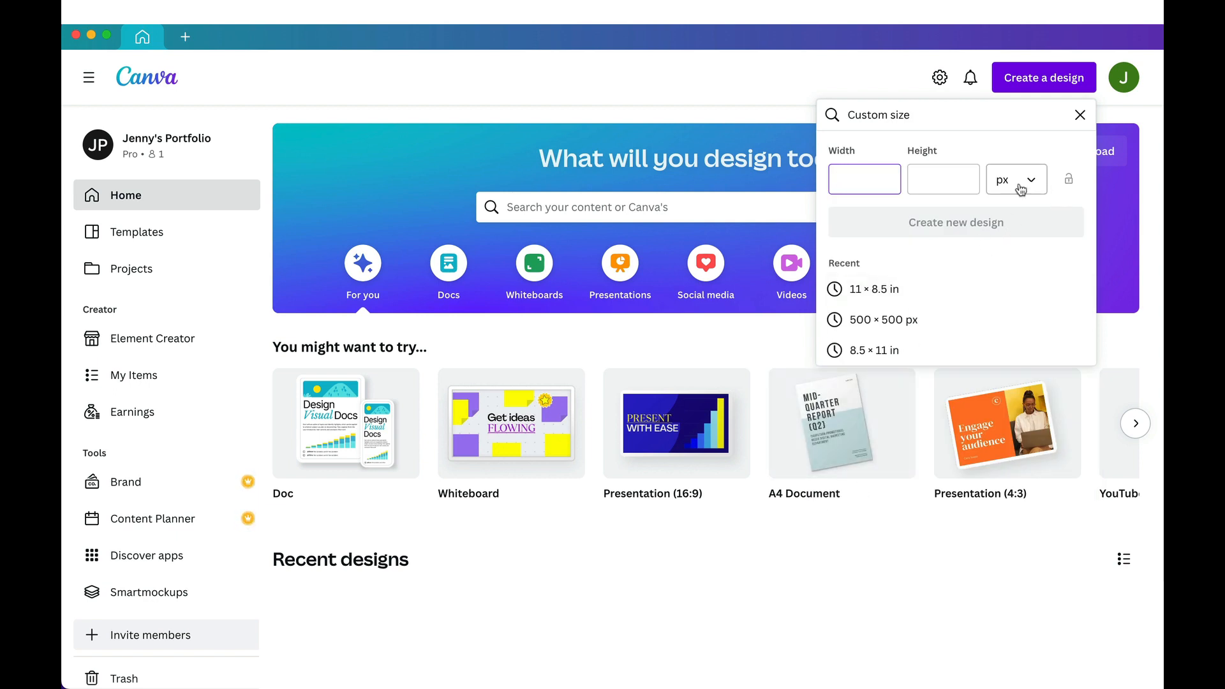
pyautogui.write('2000')
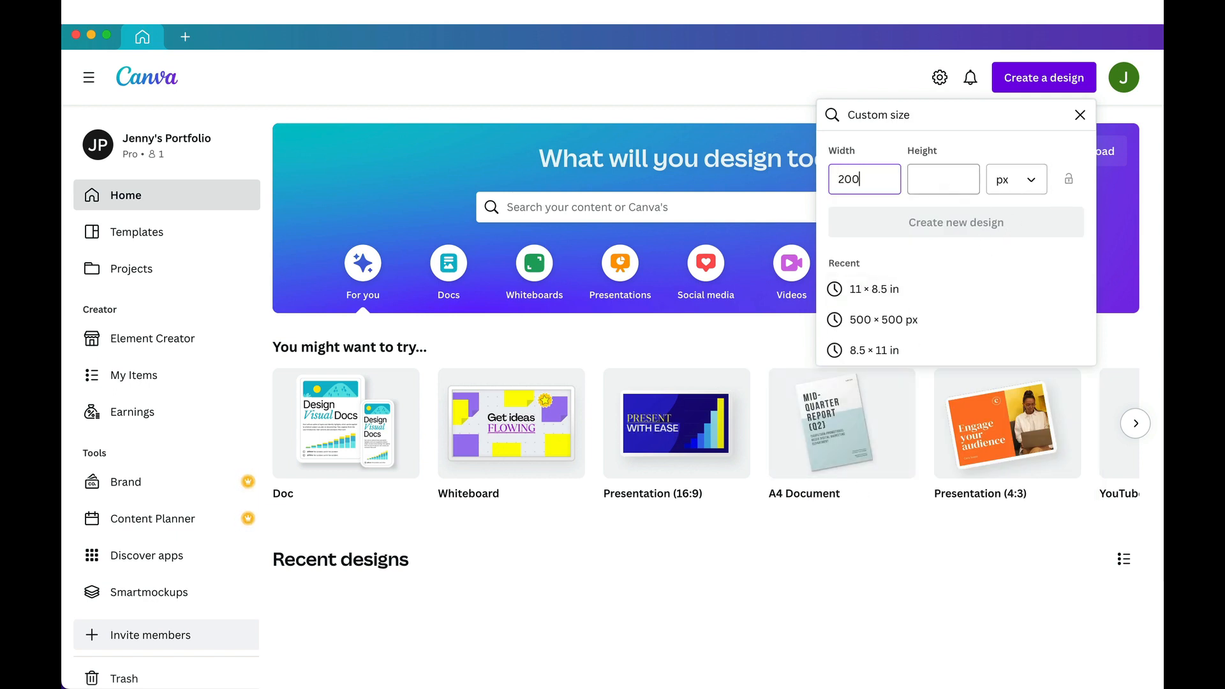
pyautogui.click(941, 172)
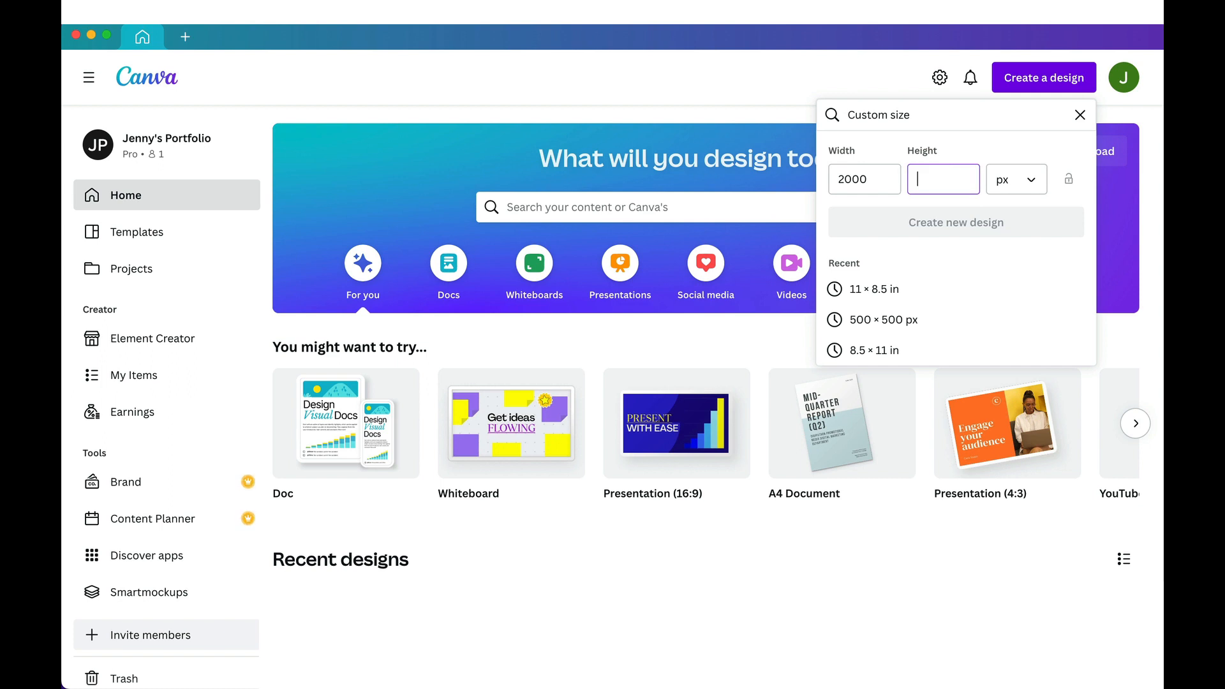
pyautogui.write('2000')
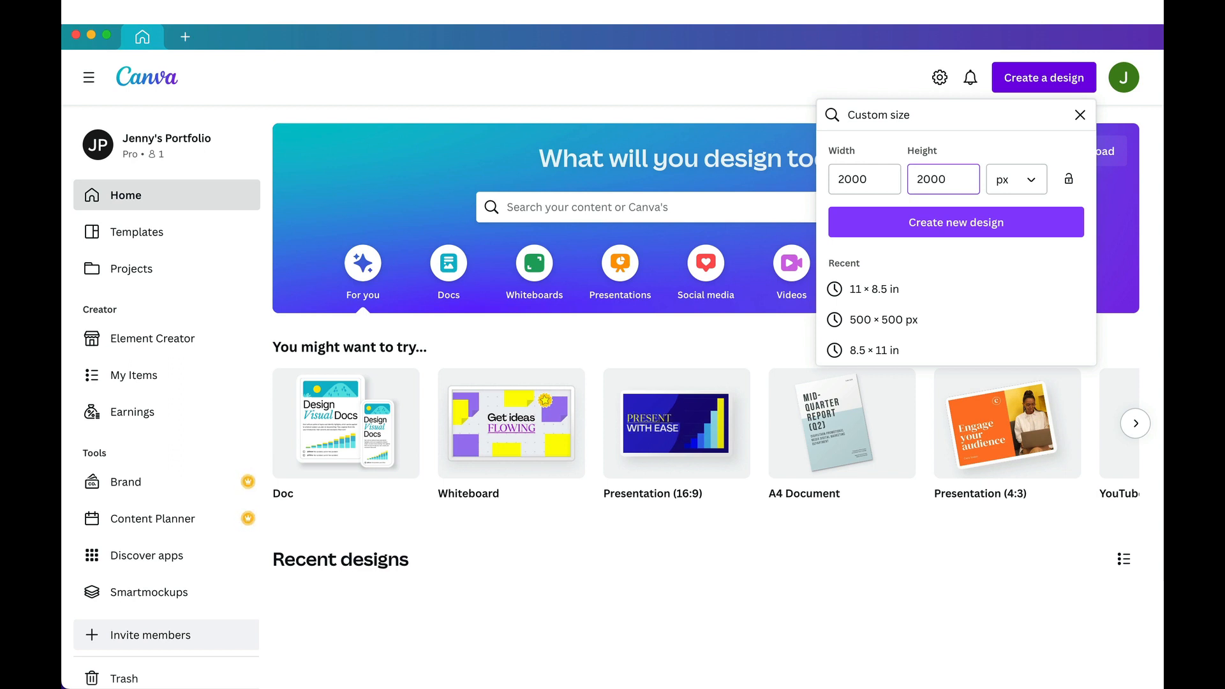
pyautogui.click(1019, 226)
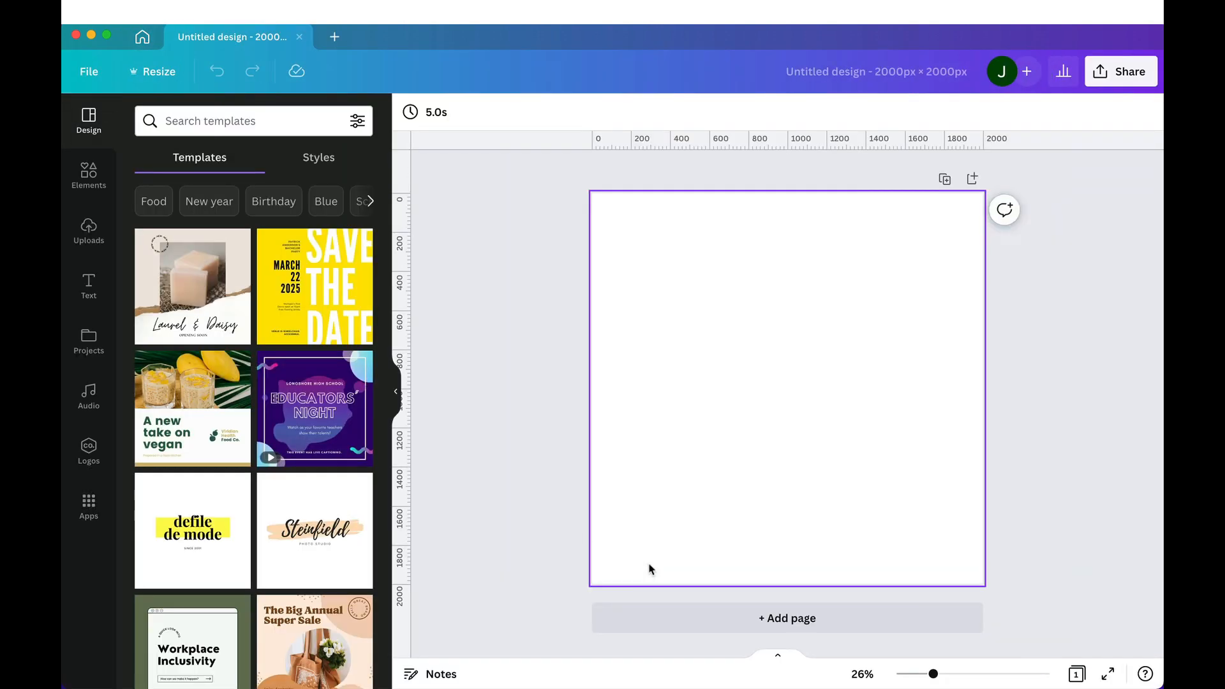
# Upload the bingo screenshots from the Desktop folder to the design's image uploads
pyautogui.moveTo(169, 686)
pyautogui.click(168, 651)
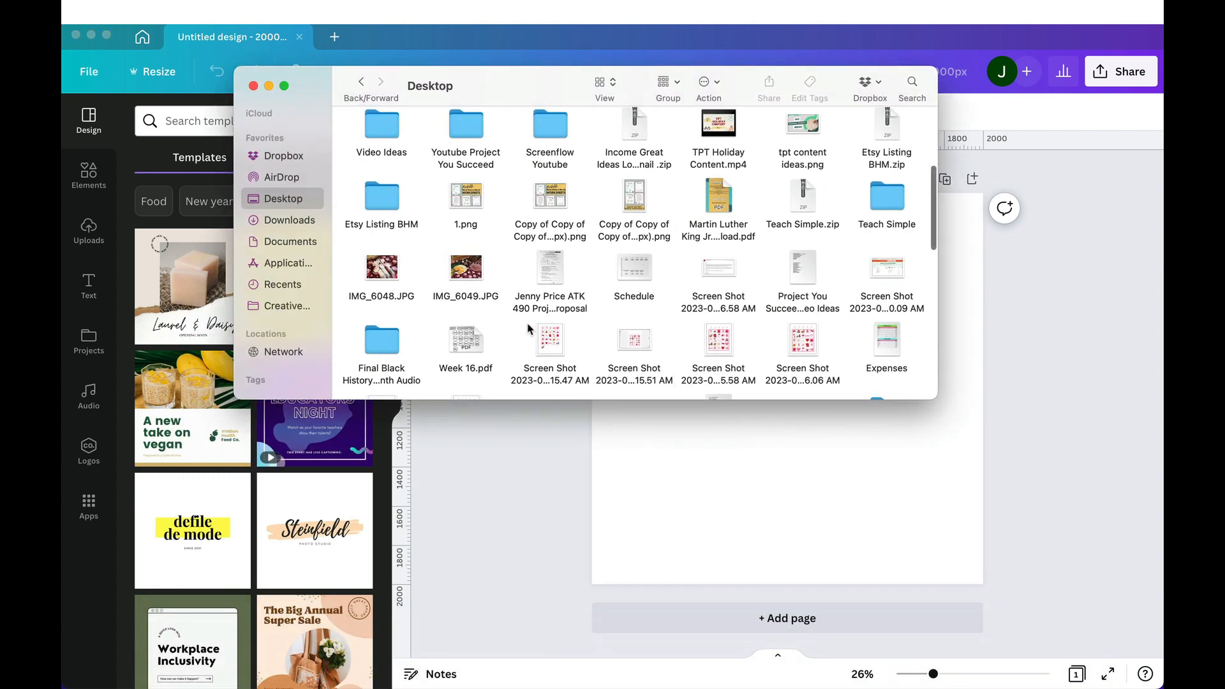
pyautogui.moveTo(528, 323); pyautogui.dragTo(318, 490)
pyautogui.scroll(-2, 644, 285)
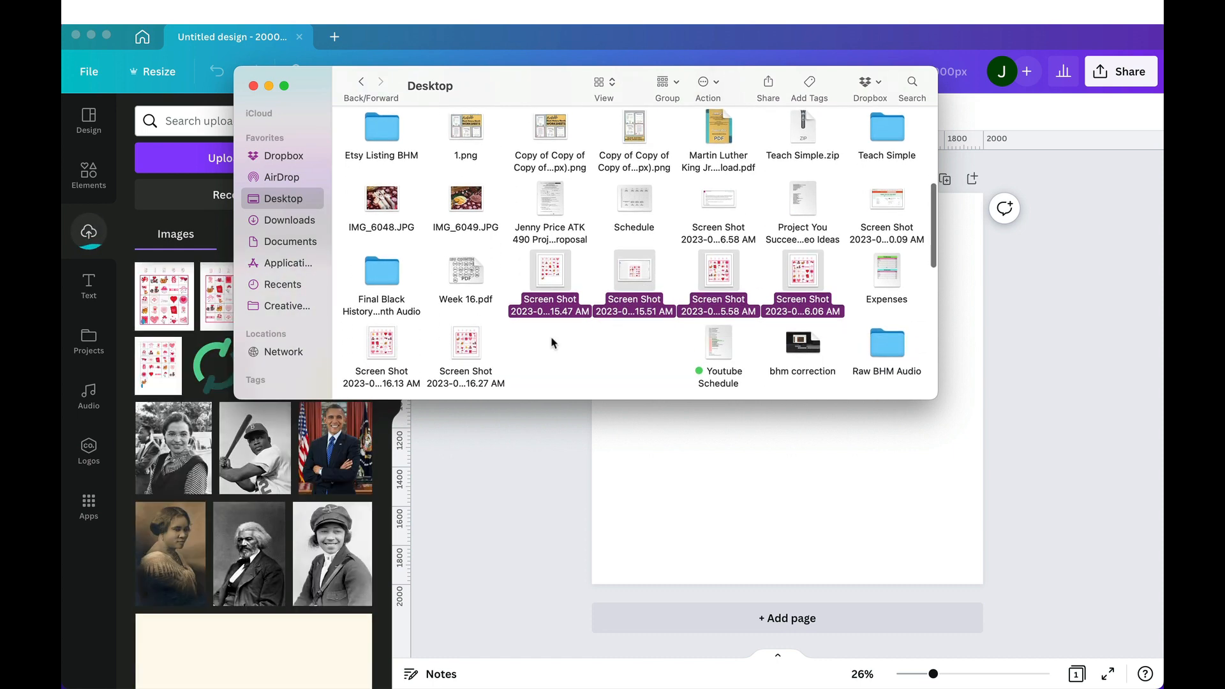
pyautogui.moveTo(539, 350); pyautogui.dragTo(255, 542)
pyautogui.click(523, 538)
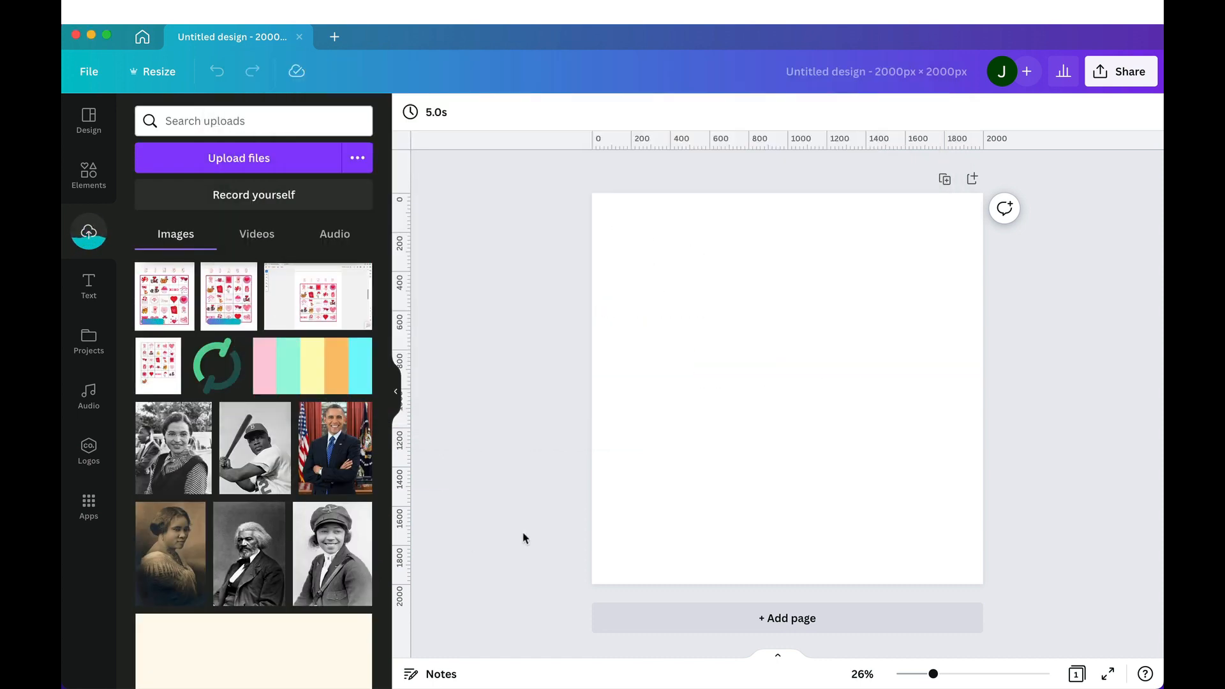
# Set the page background to the light grey brand color
pyautogui.click(715, 418)
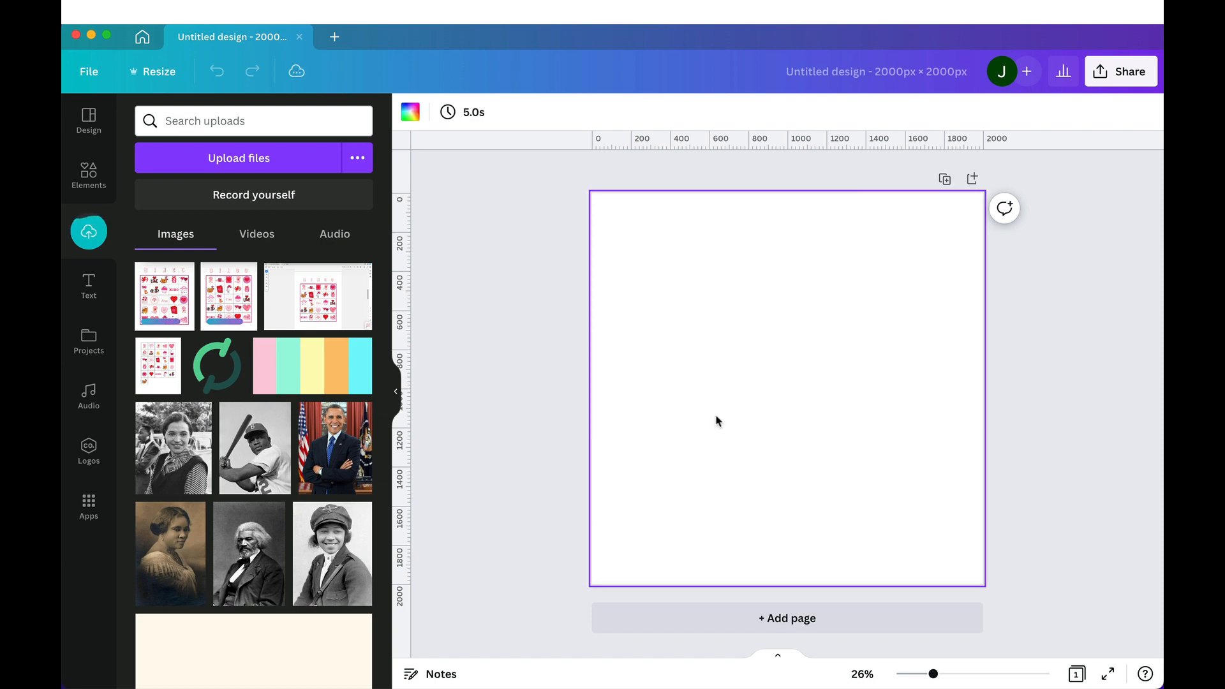
pyautogui.click(411, 113)
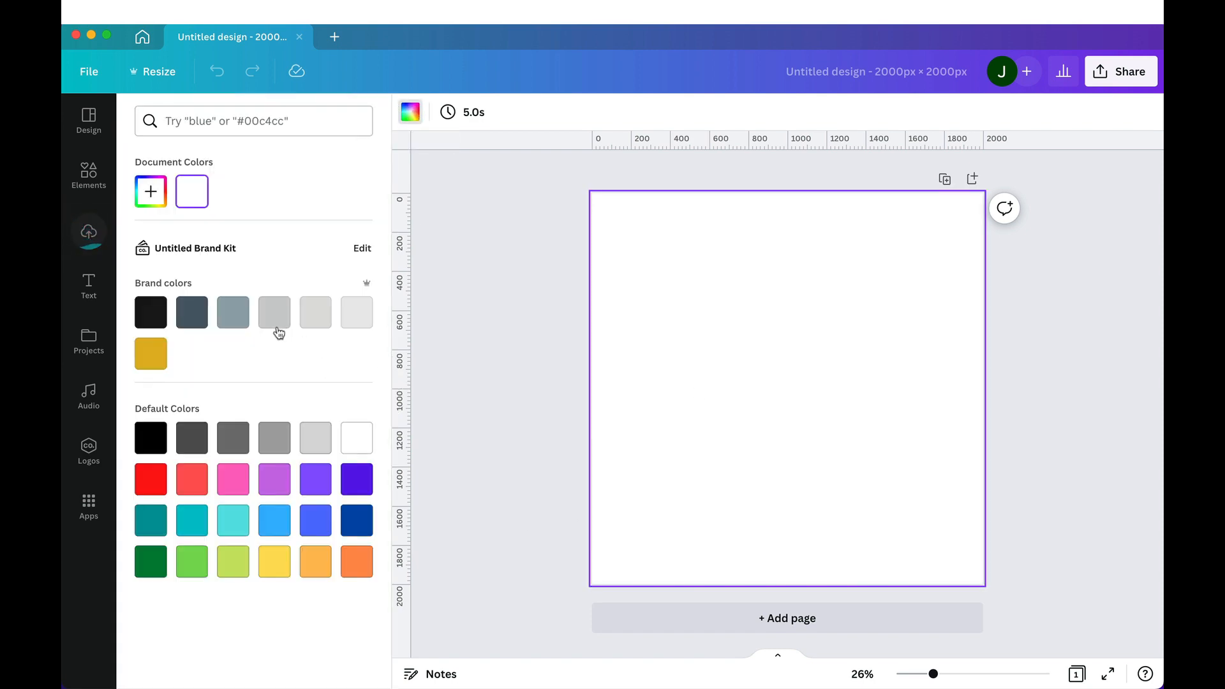
pyautogui.click(275, 312)
pyautogui.click(492, 331)
# Place the first uploaded bingo card left of the page centre and stack the second card over it, matching its edges
pyautogui.moveTo(628, 658)
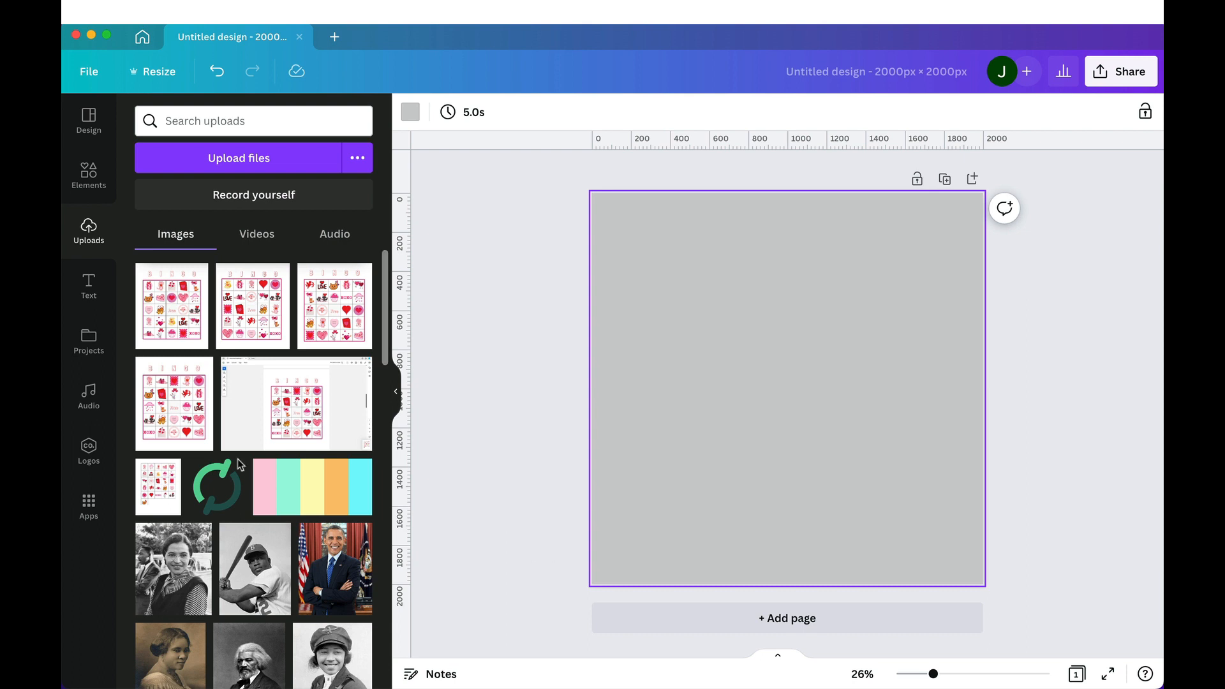
pyautogui.click(171, 308)
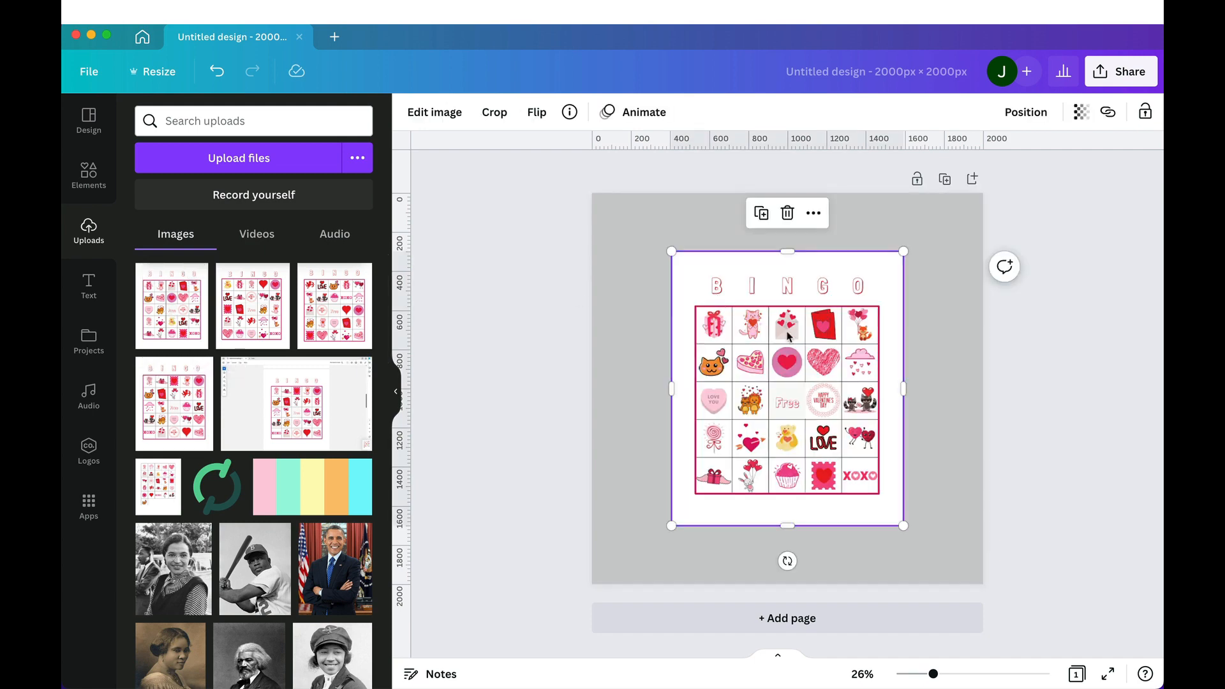
pyautogui.moveTo(787, 333); pyautogui.dragTo(734, 333)
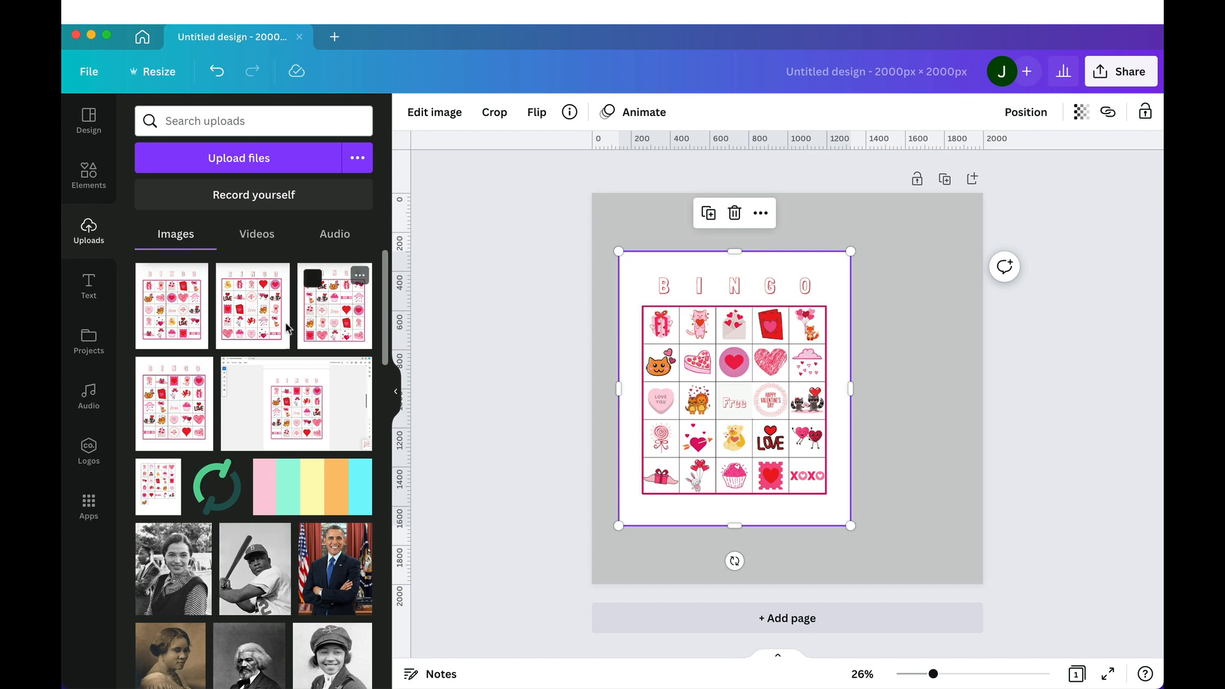
pyautogui.moveTo(252, 307); pyautogui.dragTo(721, 312)
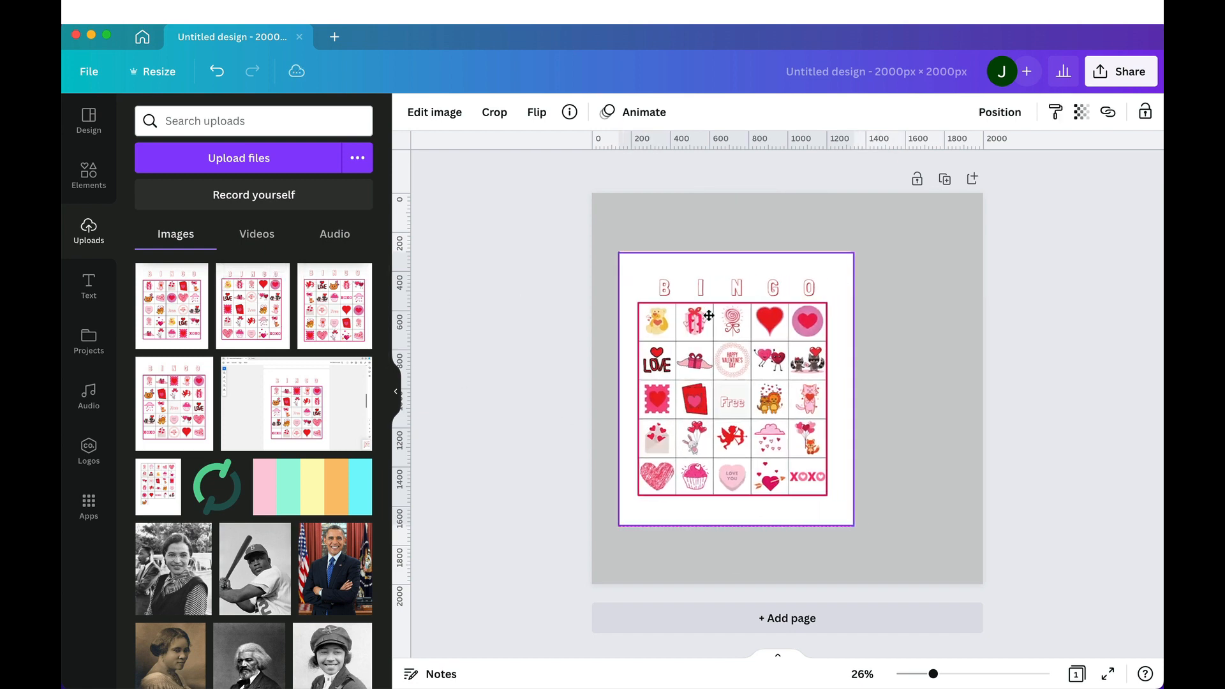
pyautogui.moveTo(849, 382)
pyautogui.mouseDown()
pyautogui.moveTo(806, 381)
pyautogui.moveTo(851, 382)
pyautogui.mouseUp()
# Stack the third uploaded bingo card on the first two and trim its edges to match theirs
pyautogui.moveTo(327, 323); pyautogui.dragTo(750, 389)
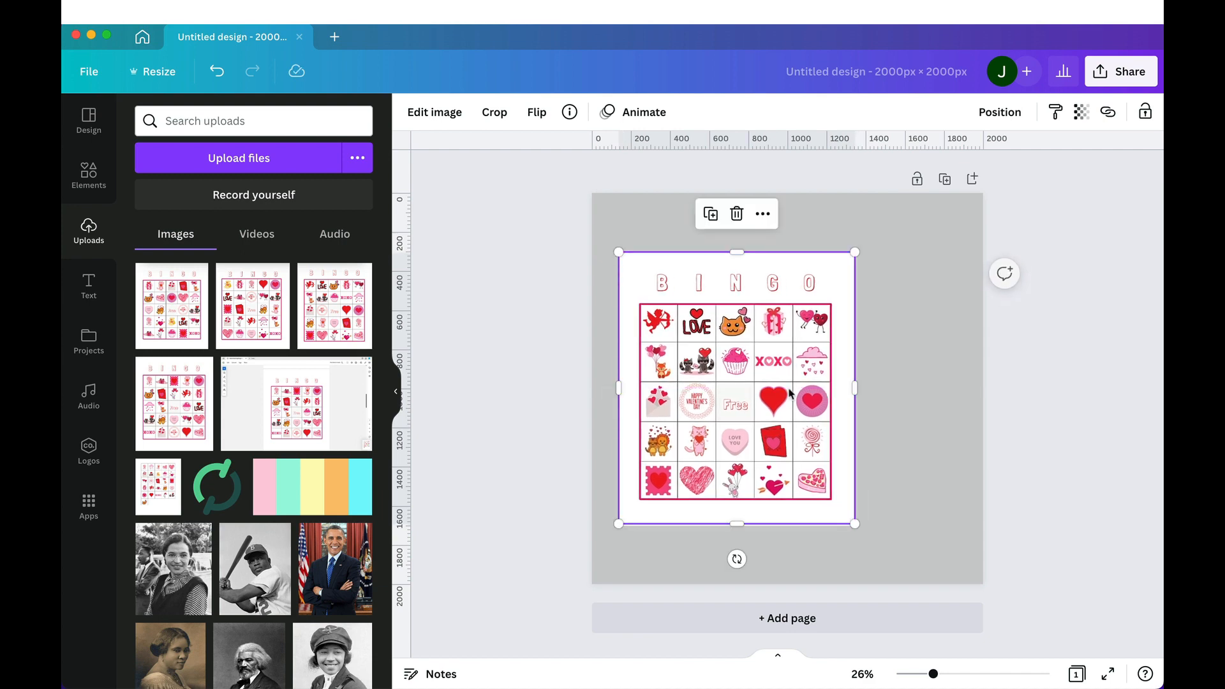
pyautogui.moveTo(855, 387)
pyautogui.mouseDown()
pyautogui.moveTo(796, 388)
pyautogui.moveTo(849, 386)
pyautogui.mouseUp()
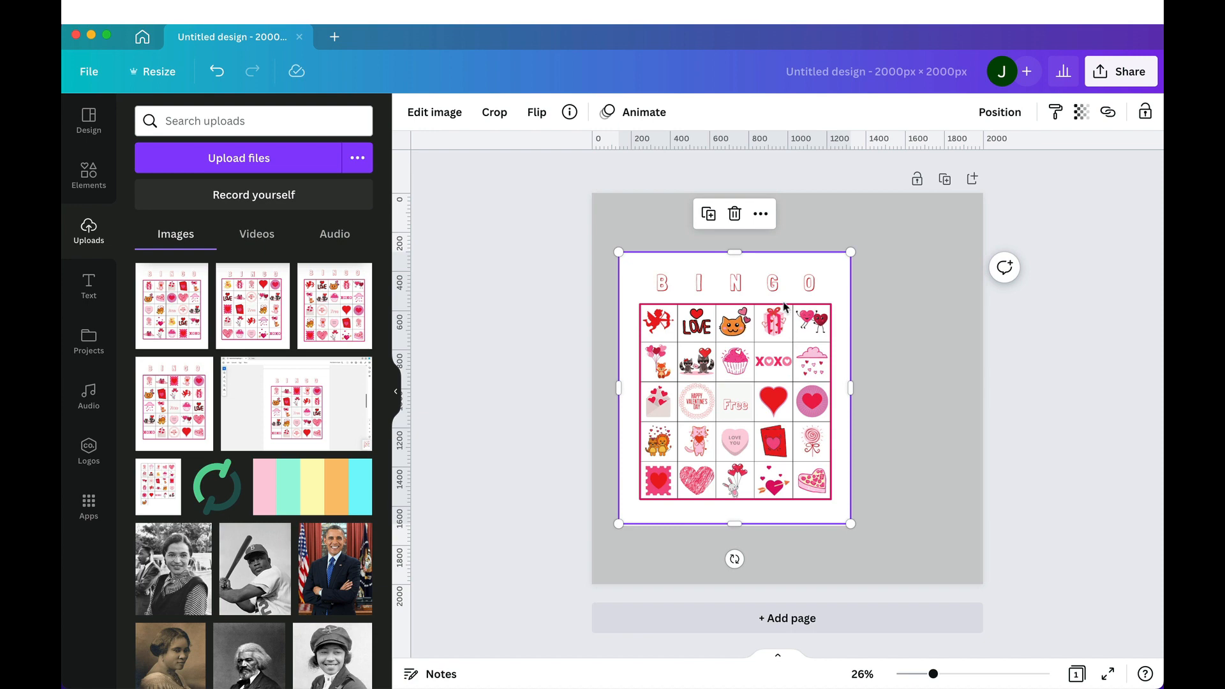
pyautogui.moveTo(781, 270); pyautogui.dragTo(780, 266)
pyautogui.click(881, 390)
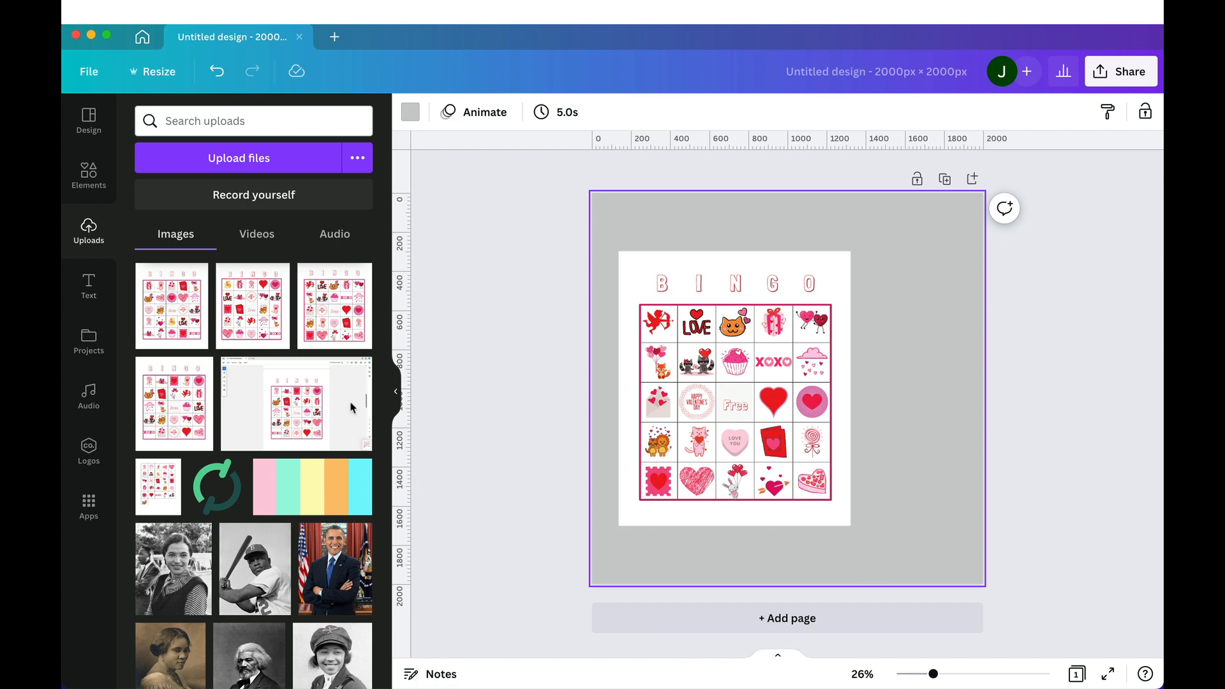
# Add the fourth uploaded bingo card and align it on top of the stacked cards
pyautogui.click(182, 412)
pyautogui.moveTo(822, 381); pyautogui.dragTo(768, 379)
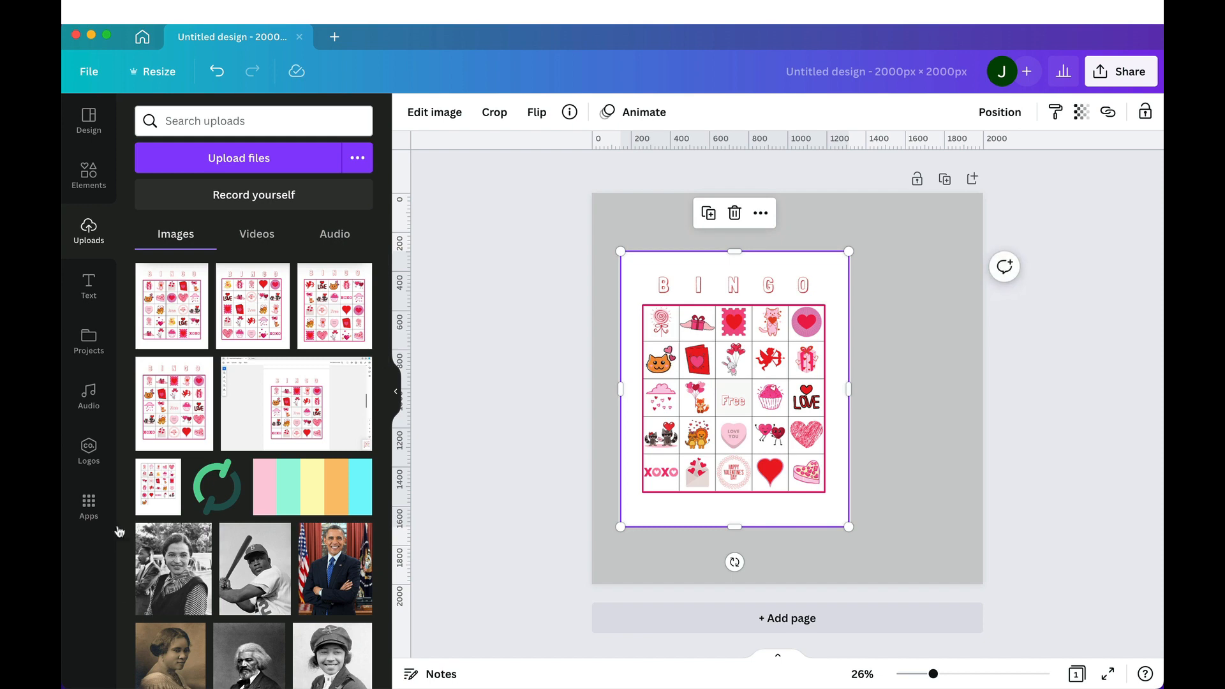
pyautogui.click(626, 238)
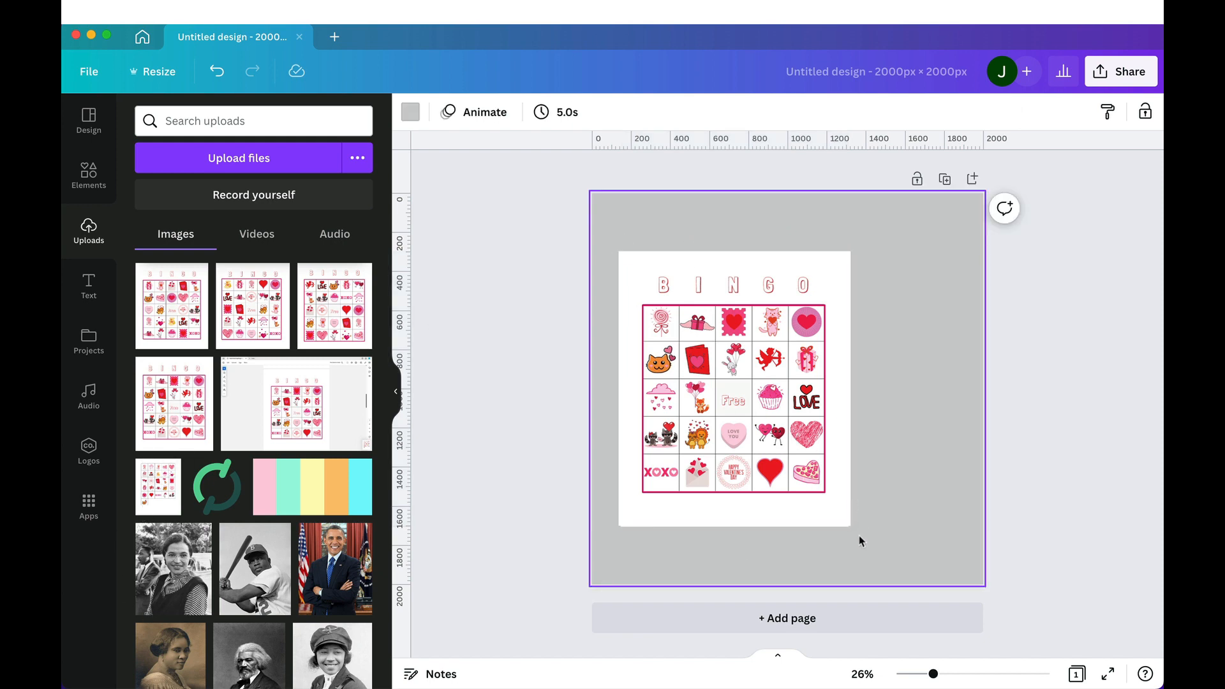
# Scale down all four stacked bingo cards together and position the stack in the page's upper-left area
pyautogui.moveTo(860, 541); pyautogui.dragTo(662, 262)
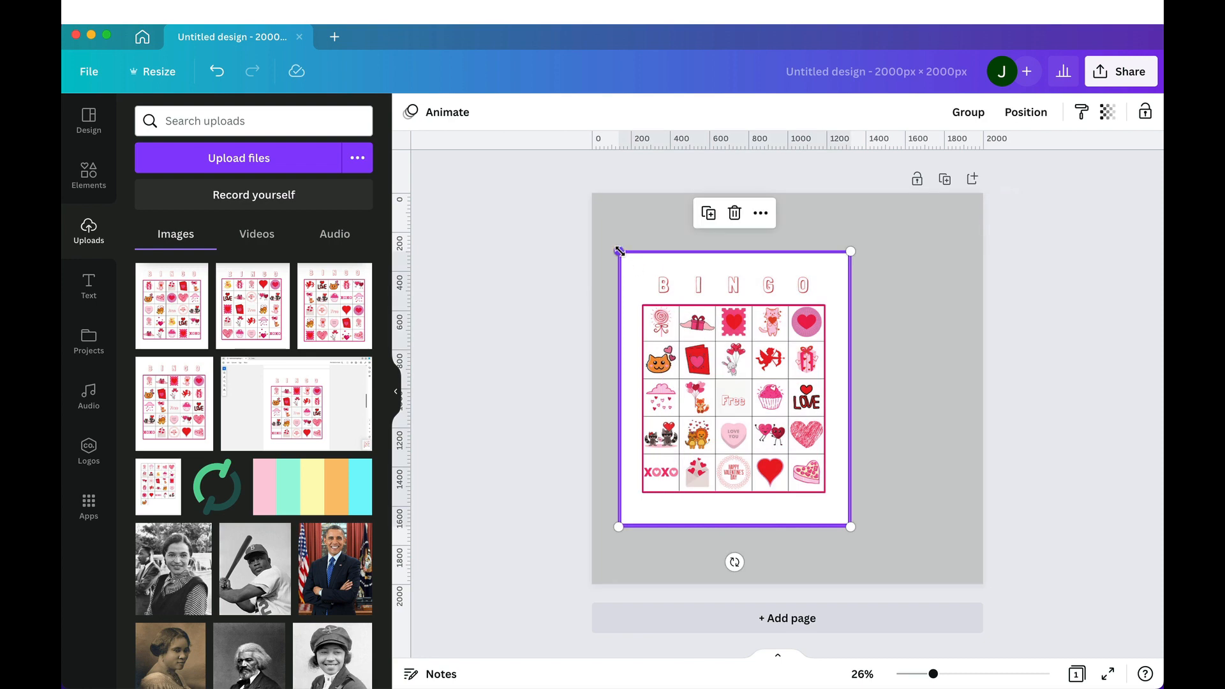
pyautogui.moveTo(659, 286); pyautogui.dragTo(683, 326)
pyautogui.moveTo(748, 389); pyautogui.dragTo(684, 285)
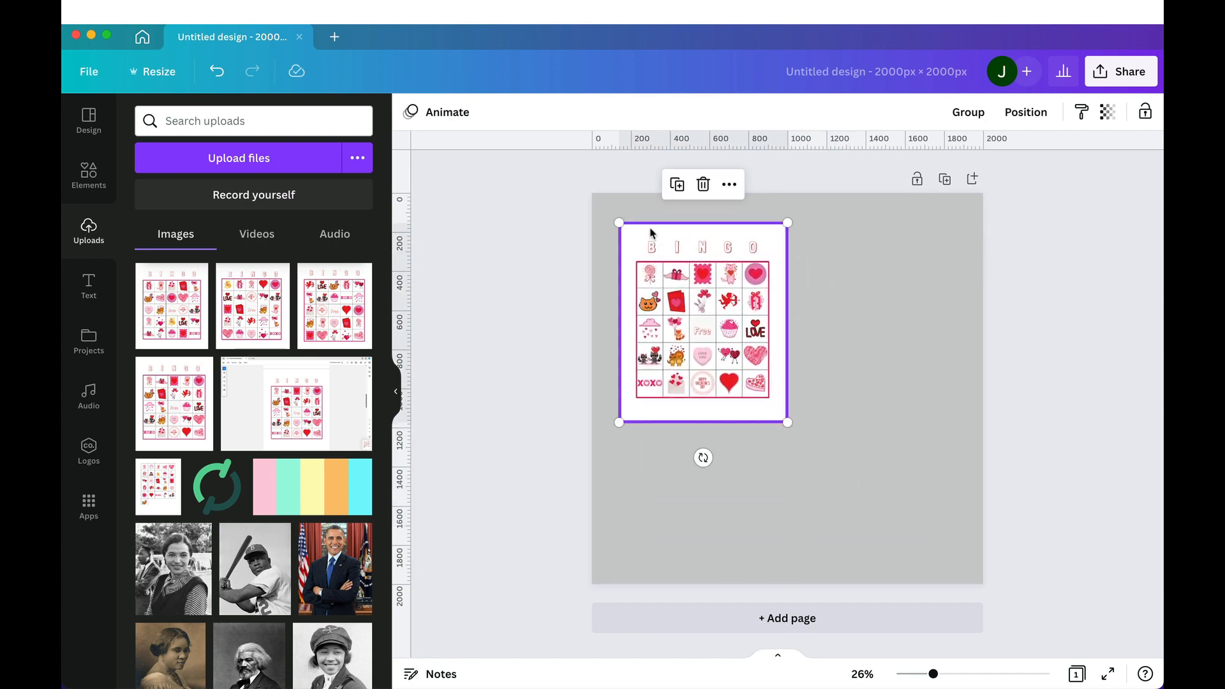
pyautogui.moveTo(618, 223); pyautogui.dragTo(627, 233)
pyautogui.click(871, 390)
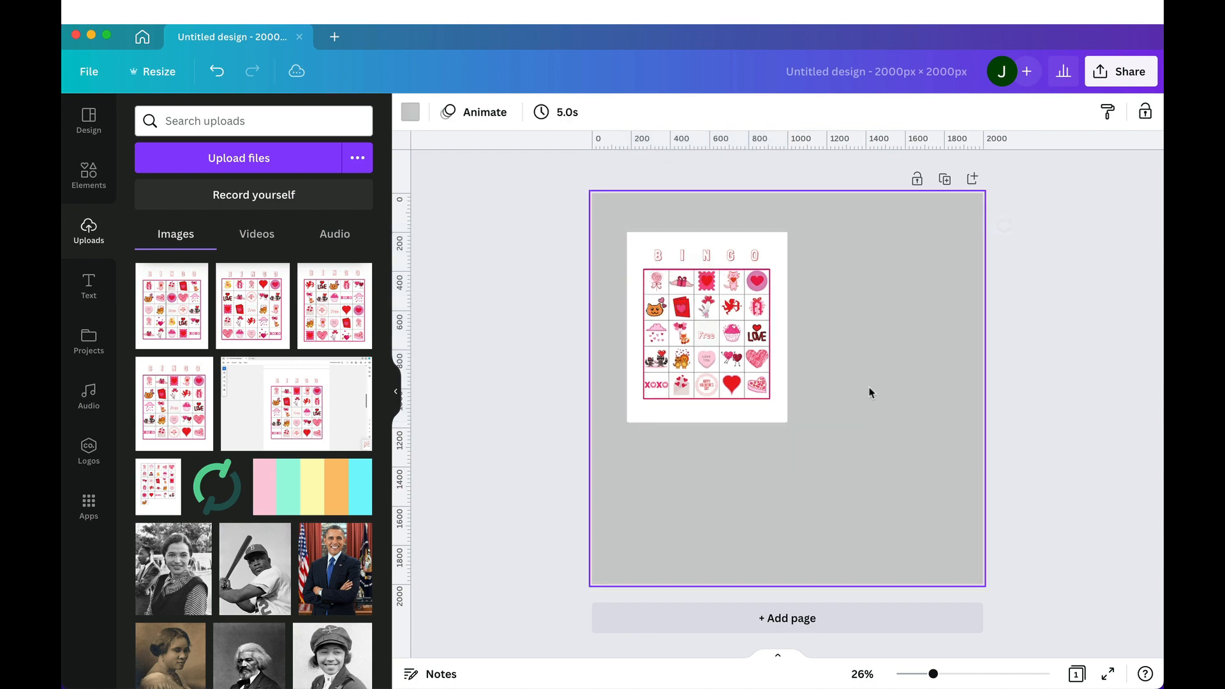
# Spread the stacked bingo cards into a two-by-two grid across the page
pyautogui.moveTo(722, 331); pyautogui.dragTo(897, 331)
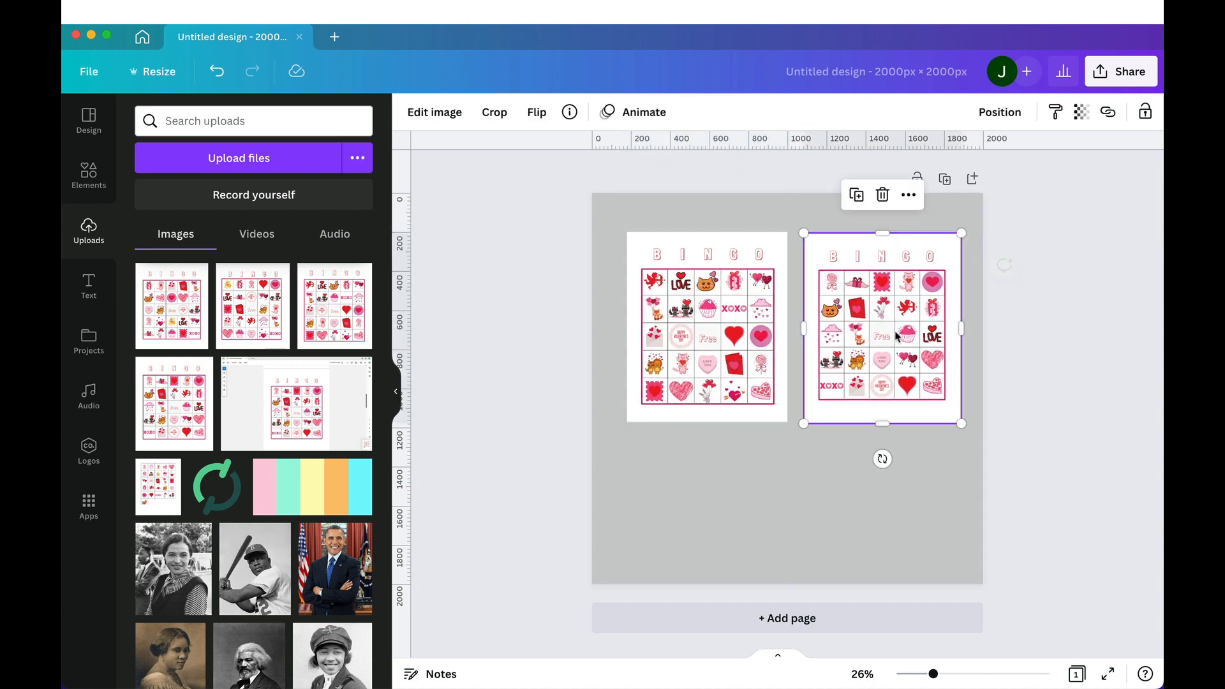
pyautogui.moveTo(781, 320); pyautogui.dragTo(779, 525)
pyautogui.moveTo(730, 267); pyautogui.dragTo(908, 468)
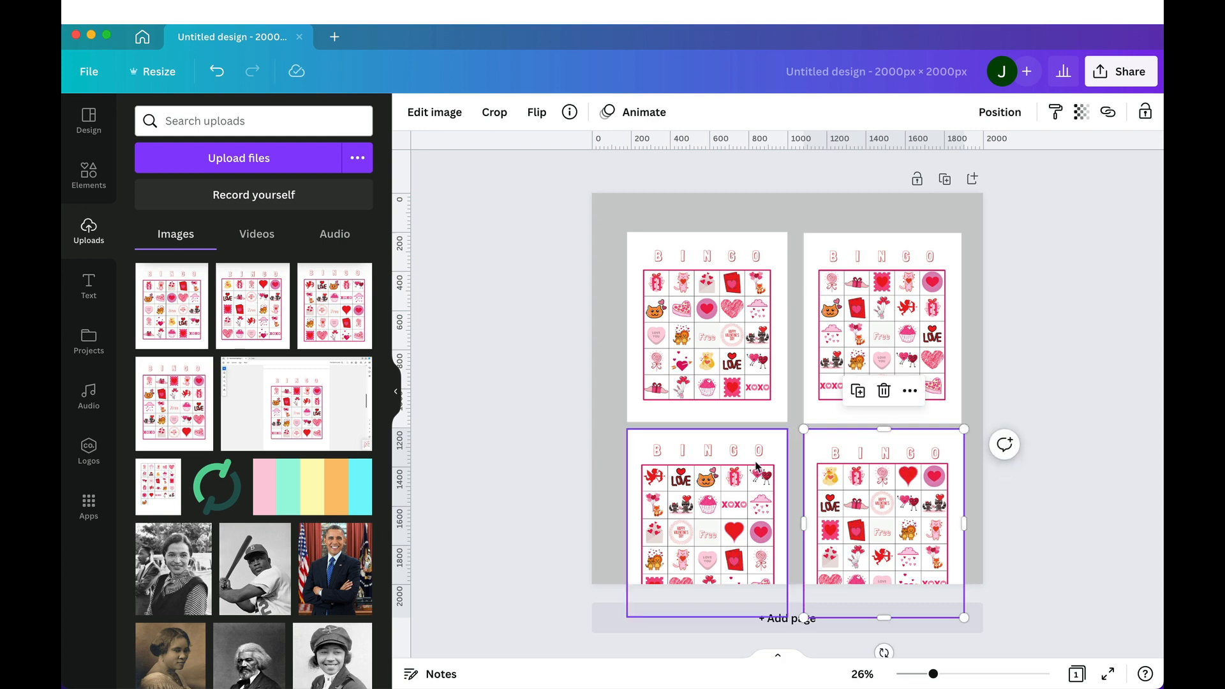
# Scale down the four-card grid so that it fits within the page, and centre it horizontally near the page's top
pyautogui.moveTo(615, 214); pyautogui.dragTo(983, 291)
pyautogui.moveTo(963, 233); pyautogui.dragTo(914, 291)
pyautogui.moveTo(867, 388); pyautogui.dragTo(876, 308)
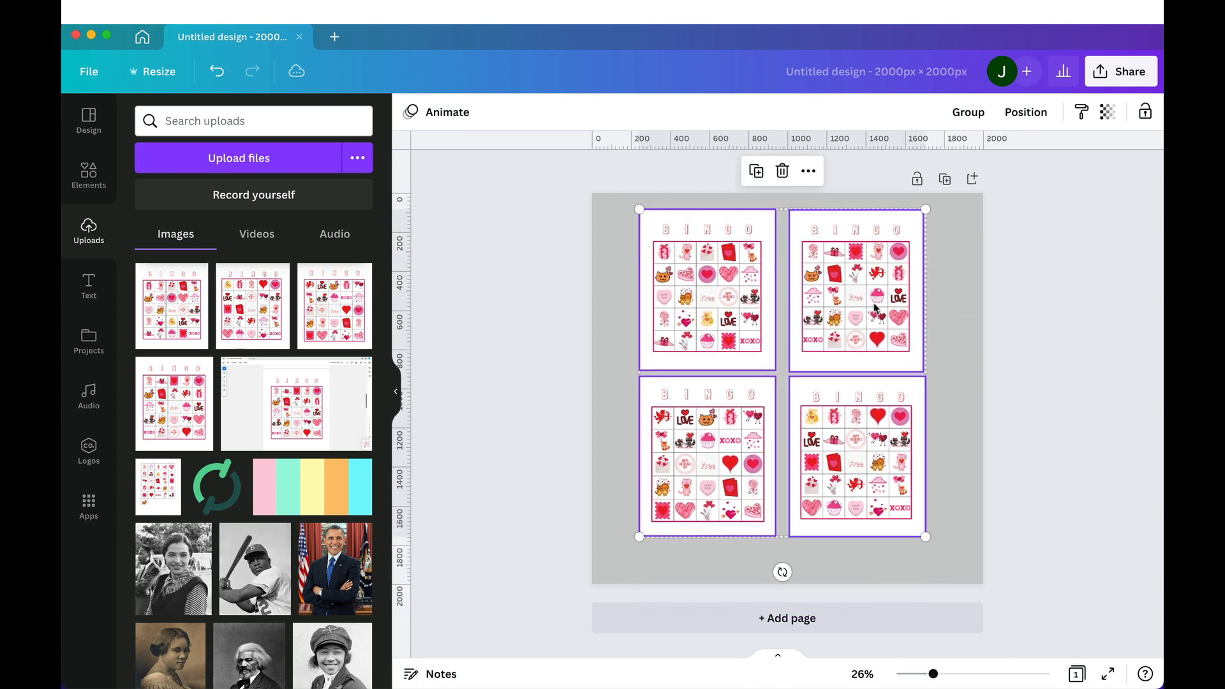
pyautogui.moveTo(924, 214); pyautogui.dragTo(904, 237)
pyautogui.moveTo(859, 312); pyautogui.dragTo(877, 295)
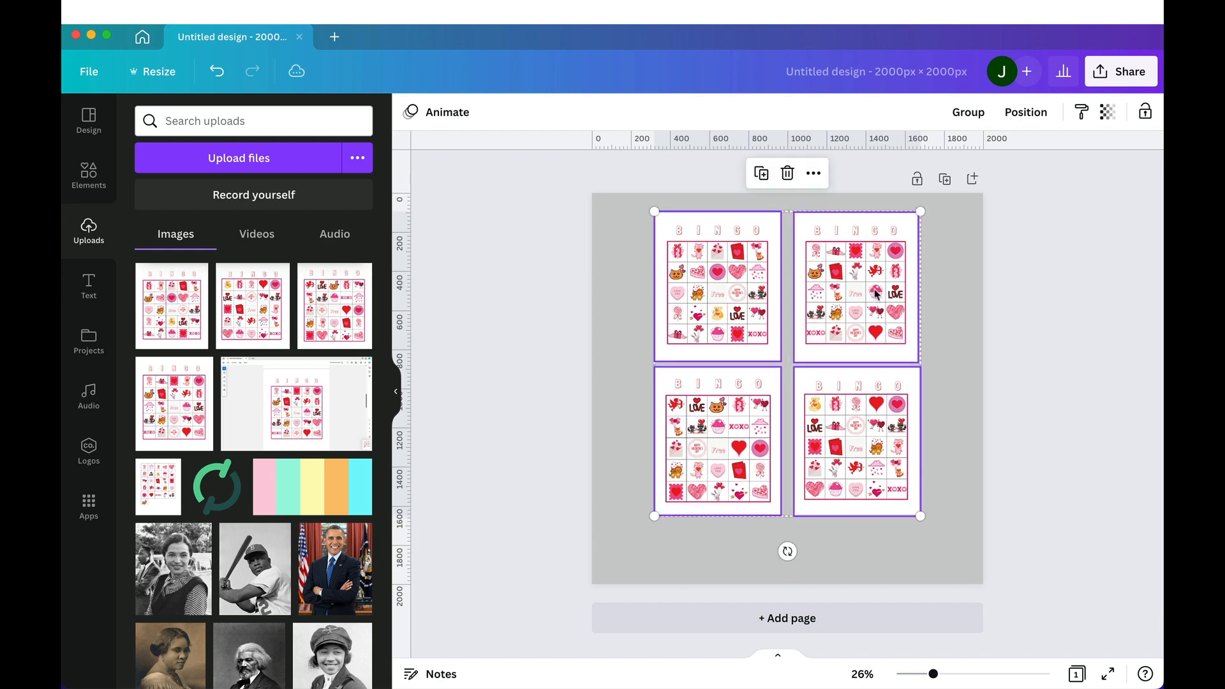
pyautogui.click(1044, 366)
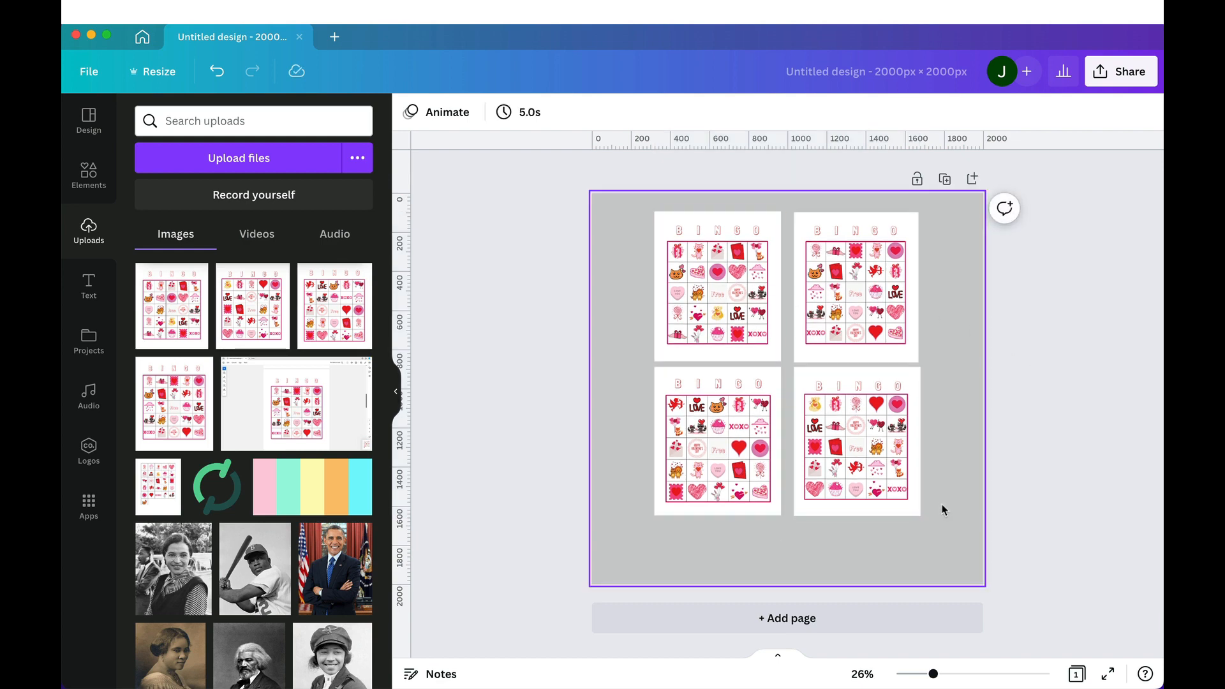
# Shrink the card grid slightly more and re-centre it, leaving free space along the page's bottom
pyautogui.moveTo(942, 504); pyautogui.dragTo(709, 344)
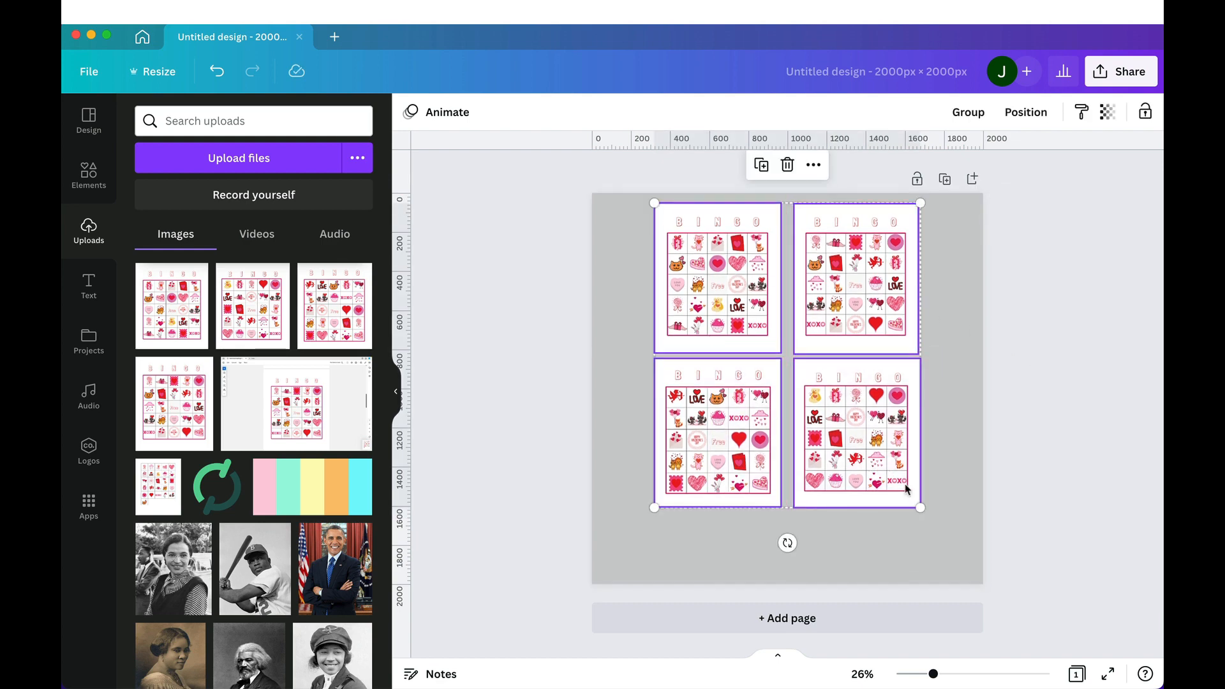
pyautogui.moveTo(920, 508); pyautogui.dragTo(909, 495)
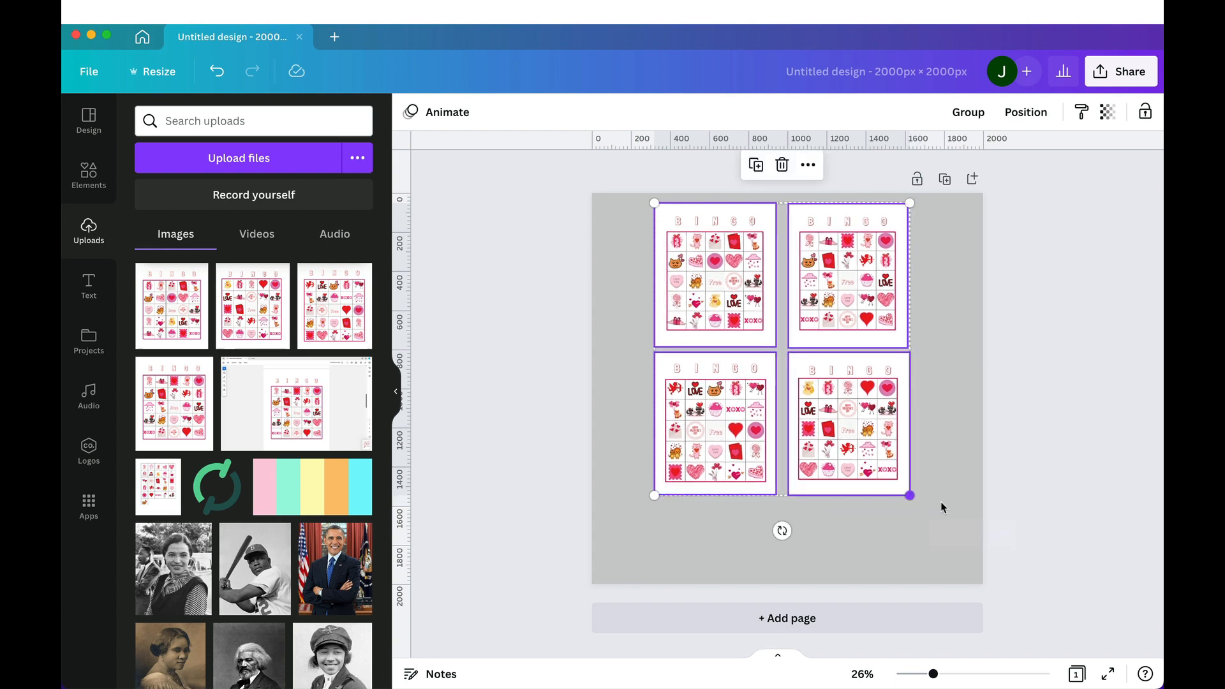
pyautogui.click(1054, 495)
pyautogui.moveTo(615, 236); pyautogui.dragTo(896, 426)
pyautogui.moveTo(834, 311); pyautogui.dragTo(843, 317)
pyautogui.click(1050, 349)
# Add a square shape and stretch it into a full-width band below the bingo cards, extending past the page edges
pyautogui.click(89, 174)
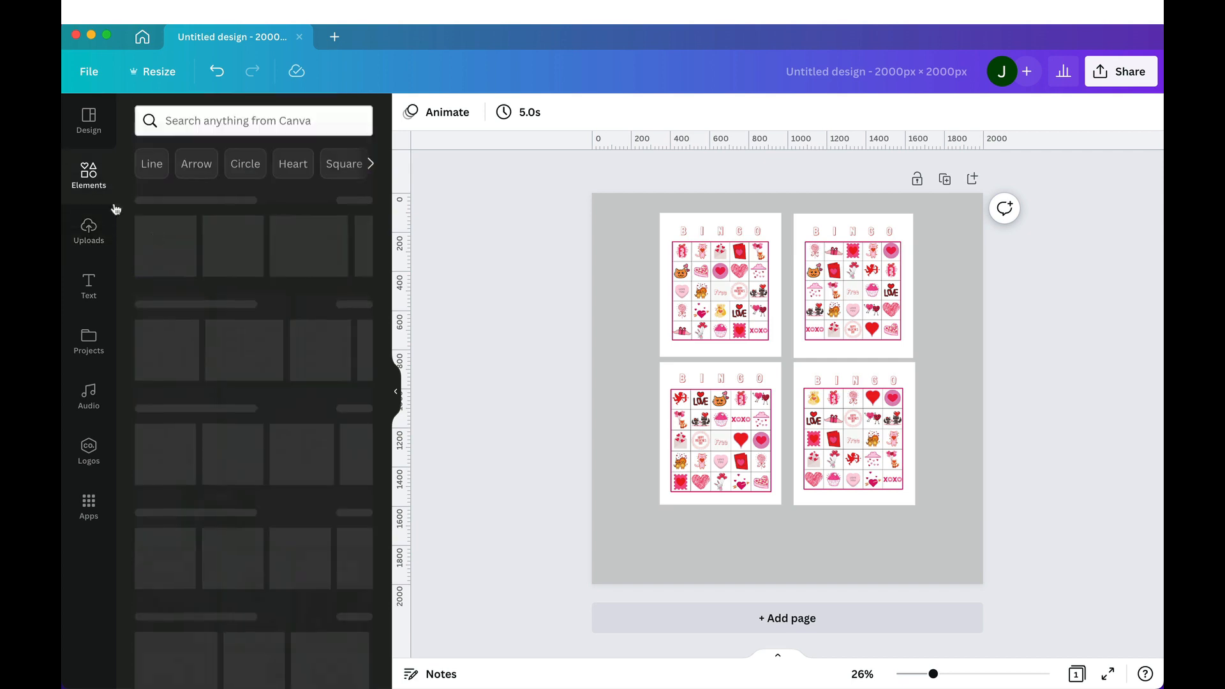
pyautogui.click(165, 332)
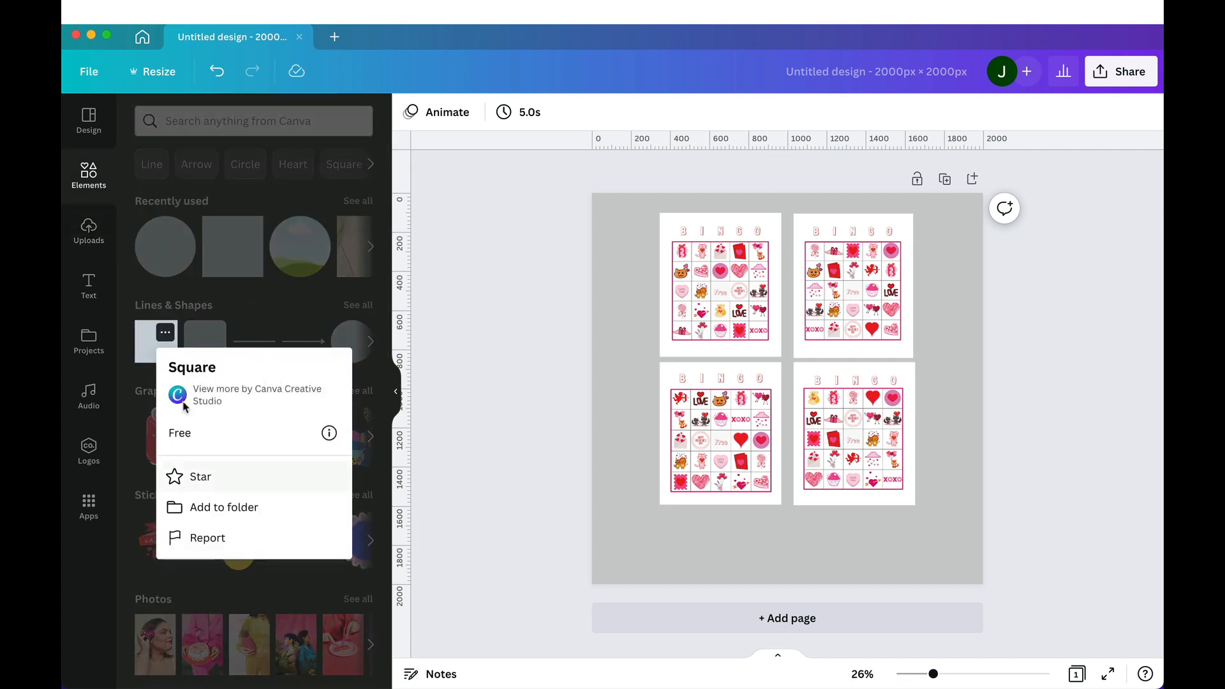
pyautogui.click(147, 342)
pyautogui.click(156, 341)
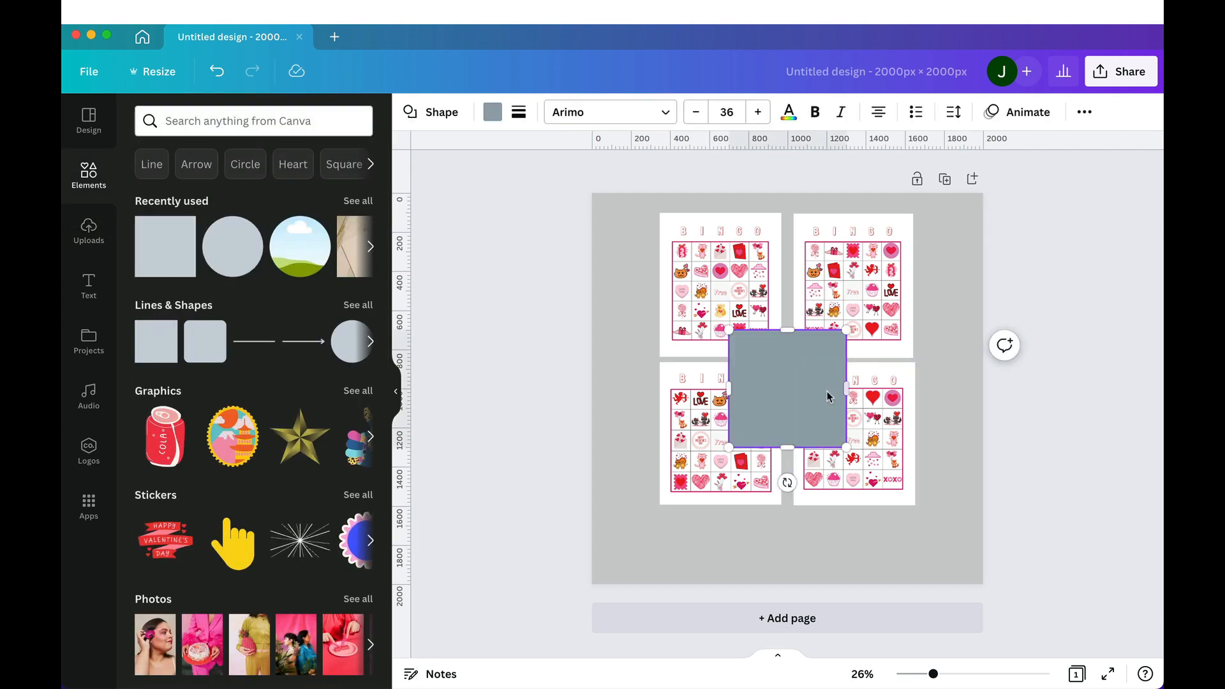
pyautogui.moveTo(777, 368); pyautogui.dragTo(633, 549)
pyautogui.moveTo(701, 577); pyautogui.dragTo(1080, 569)
pyautogui.moveTo(936, 566); pyautogui.dragTo(917, 559)
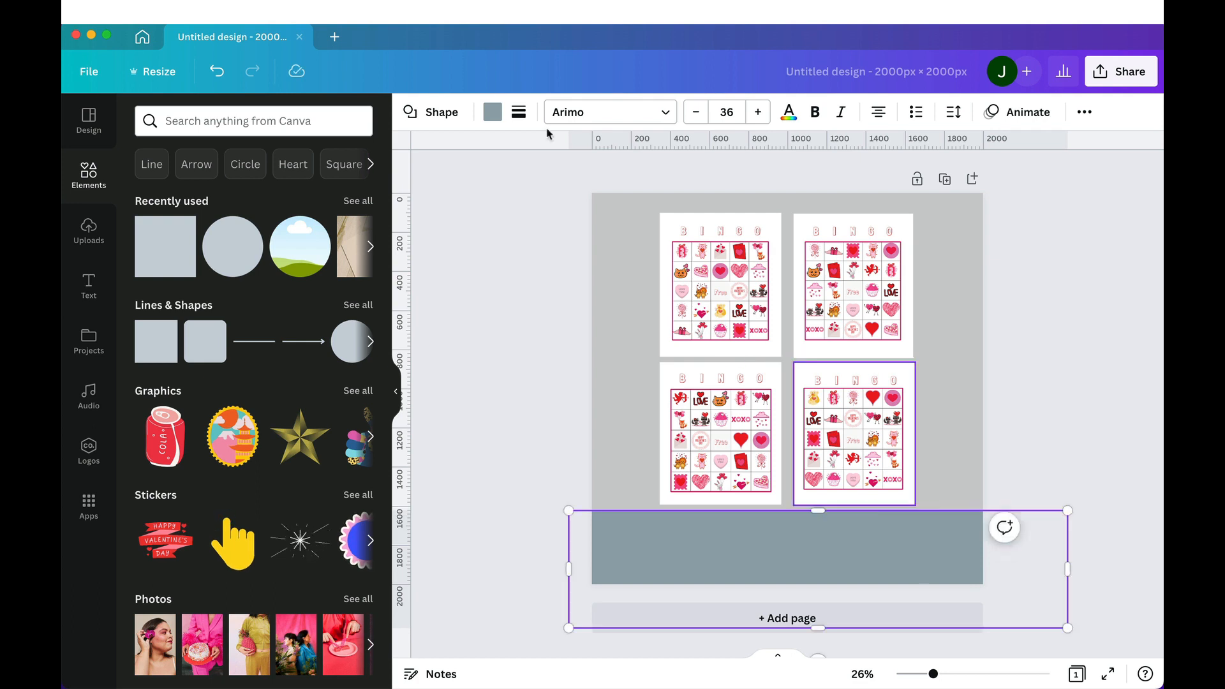
# Fill the bottom band with the orange-red from the photo colors
pyautogui.click(494, 113)
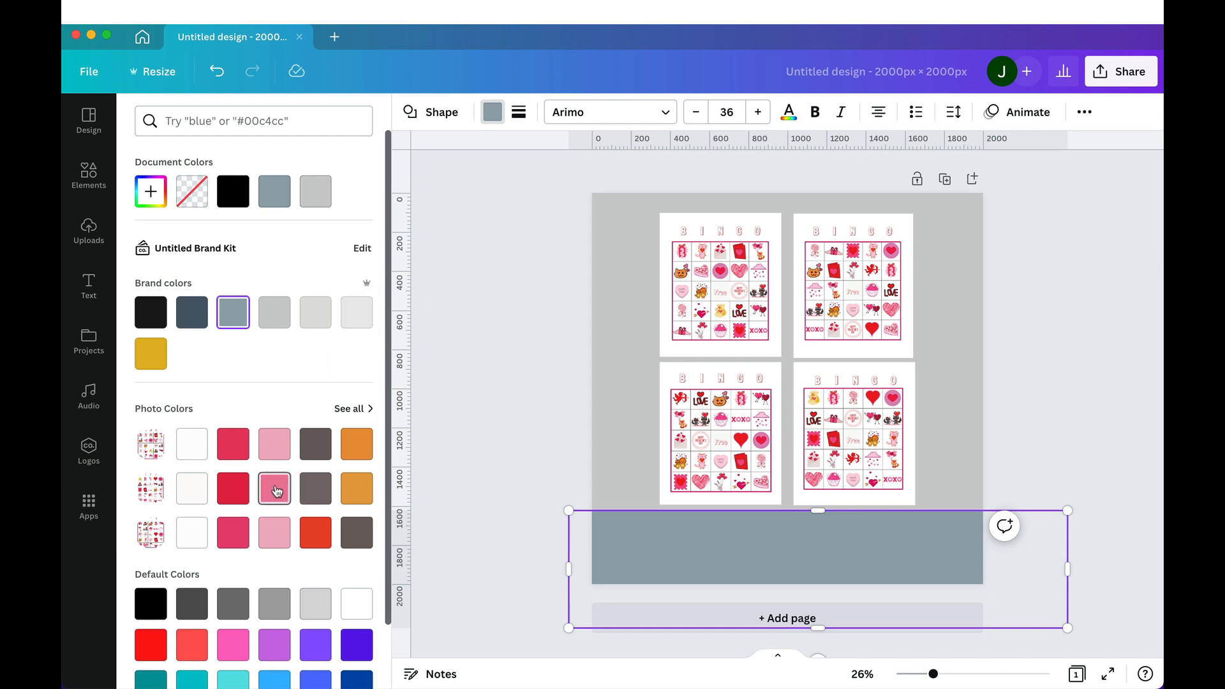
pyautogui.click(318, 537)
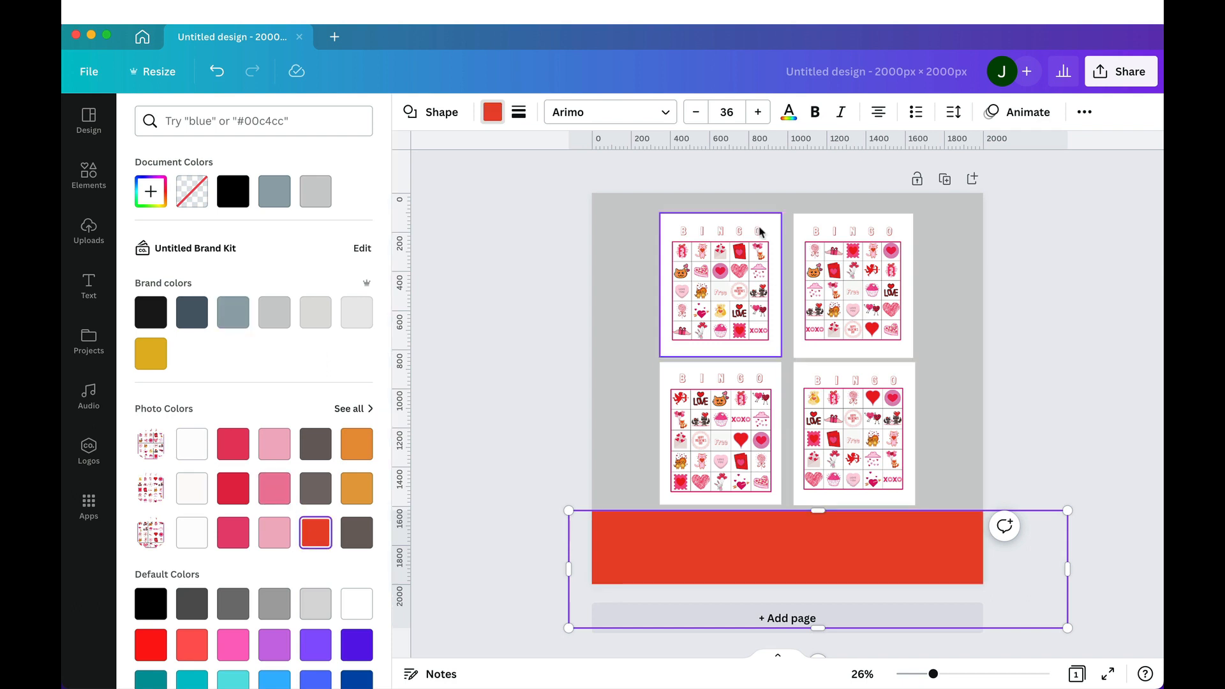
# Raise the four bingo cards together slightly to widen the gap above the band
pyautogui.click(634, 255)
pyautogui.moveTo(633, 252); pyautogui.dragTo(797, 510)
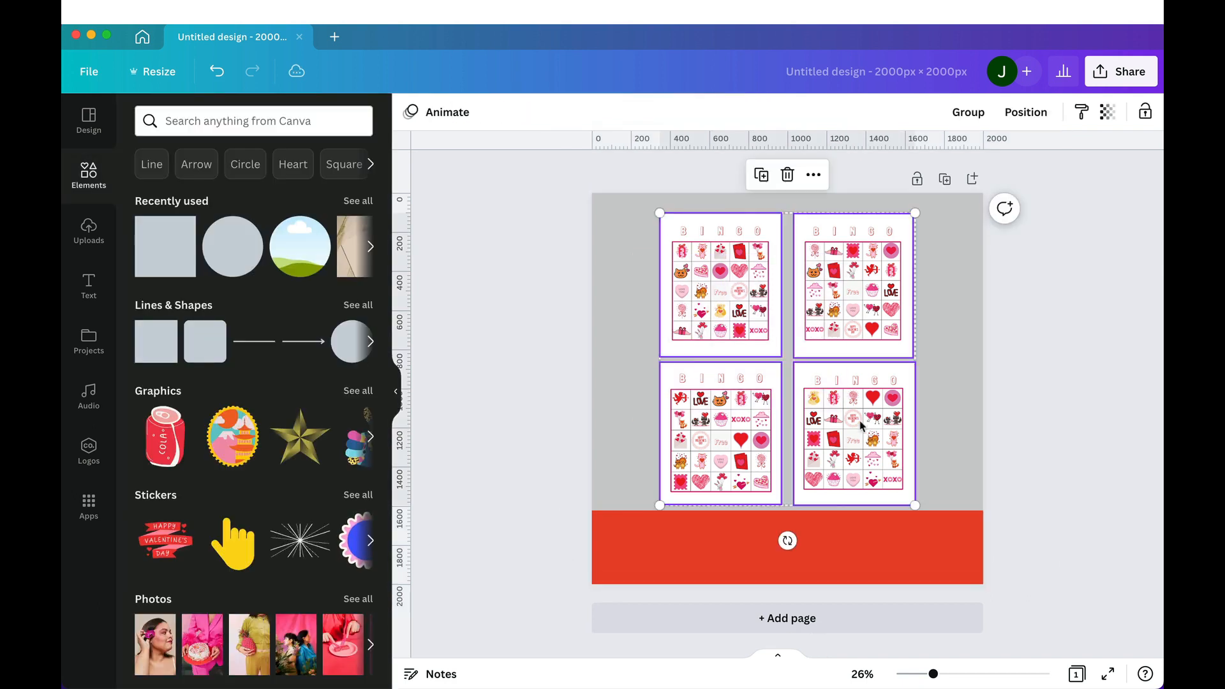
pyautogui.moveTo(871, 427); pyautogui.dragTo(871, 419)
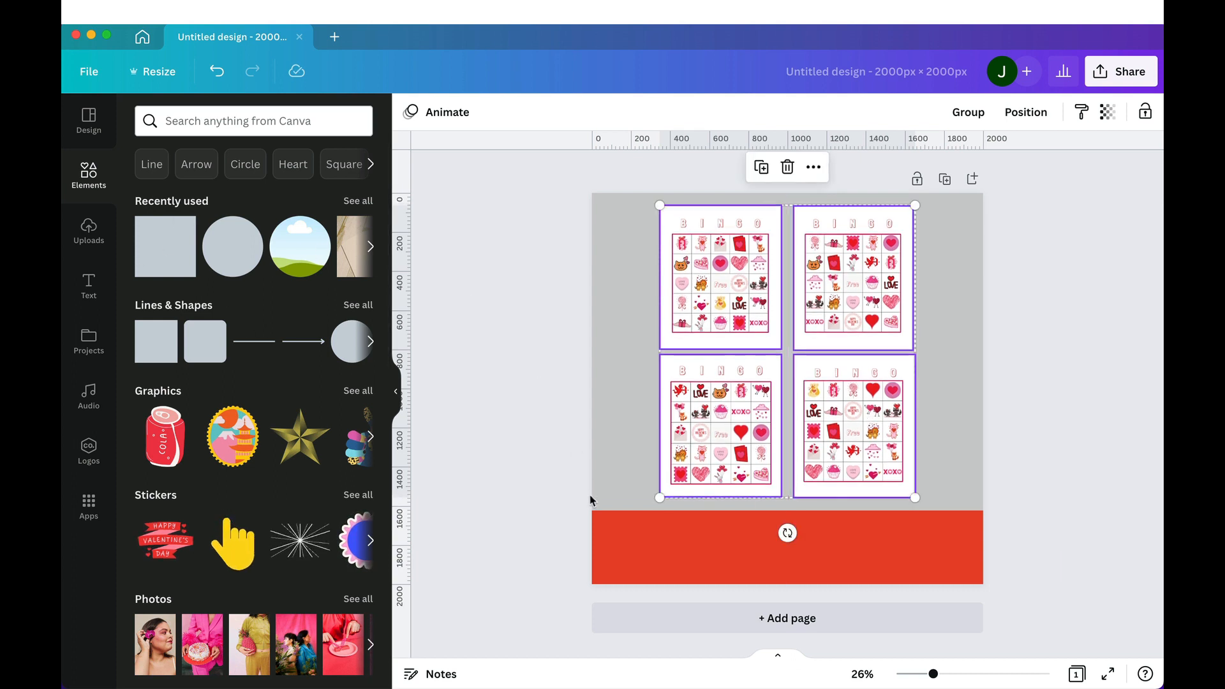
# Recolor the band with the red #EE1C23 sampled from a heart on the lower-left bingo card, and nudge the band slightly left
pyautogui.click(655, 549)
pyautogui.click(493, 114)
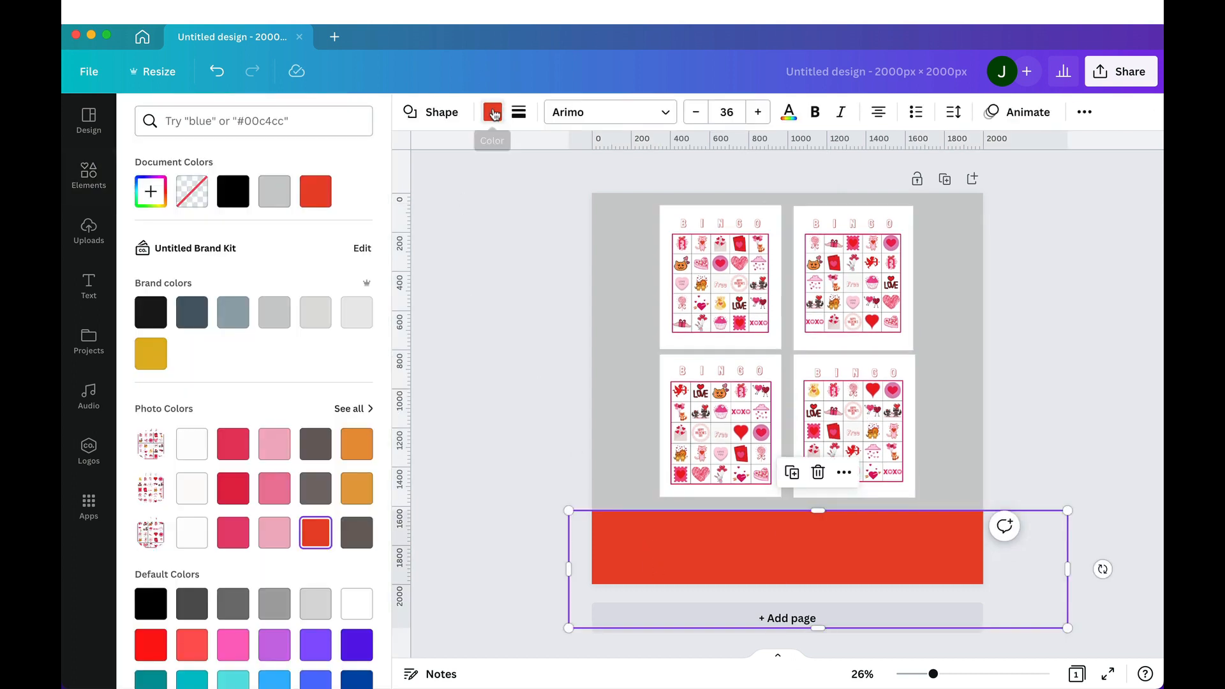
pyautogui.click(151, 191)
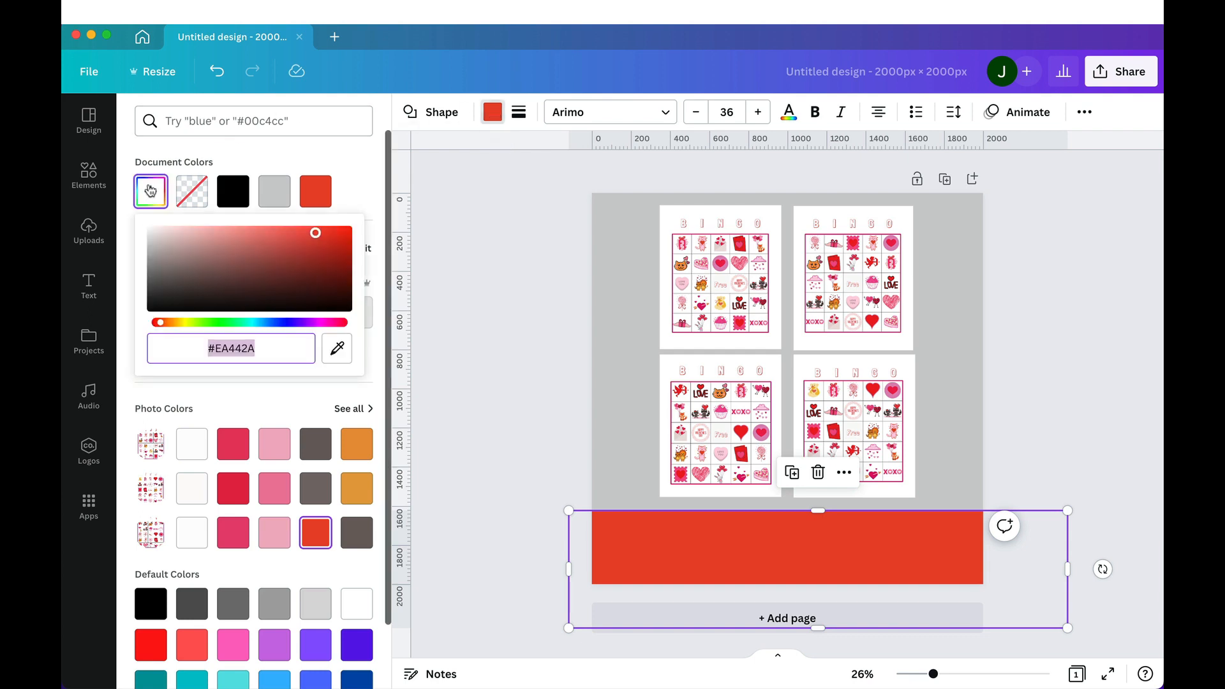
pyautogui.click(337, 349)
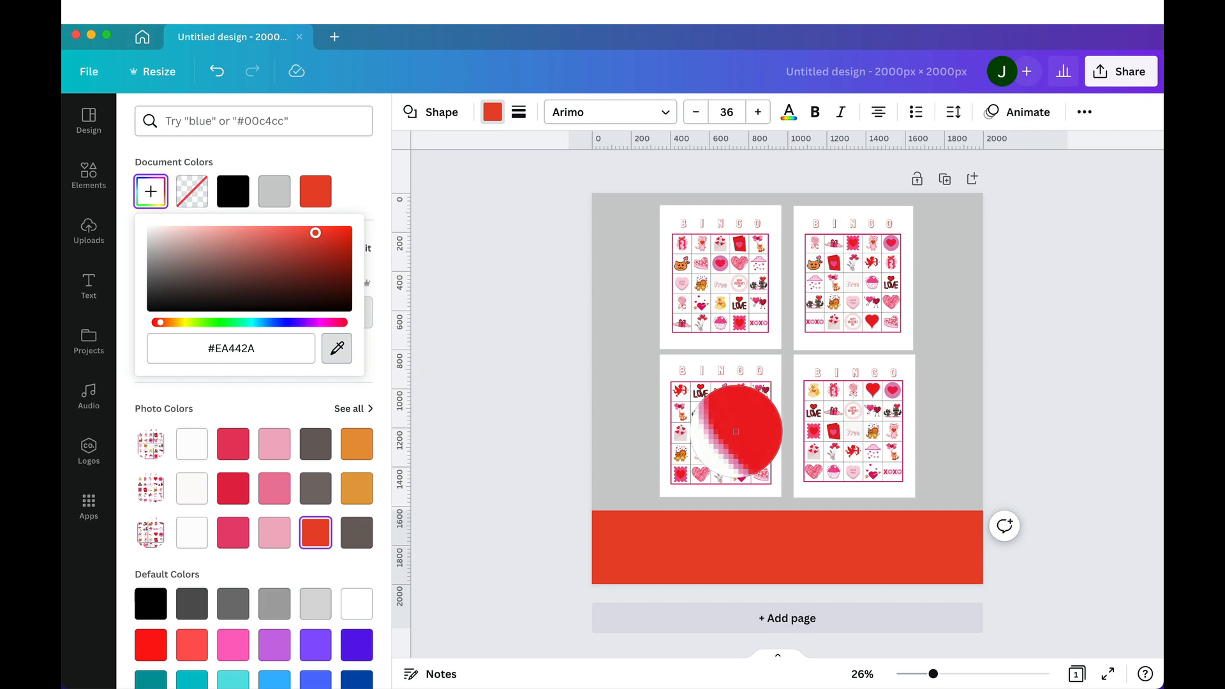
pyautogui.click(740, 434)
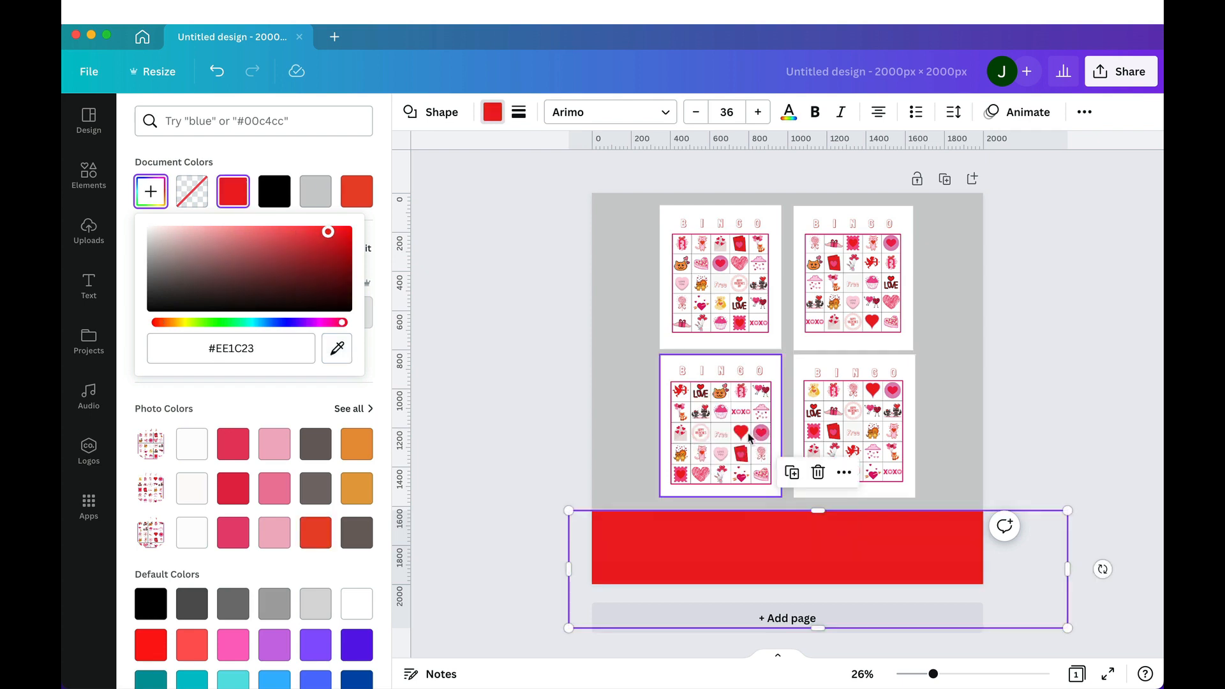
pyautogui.click(1094, 400)
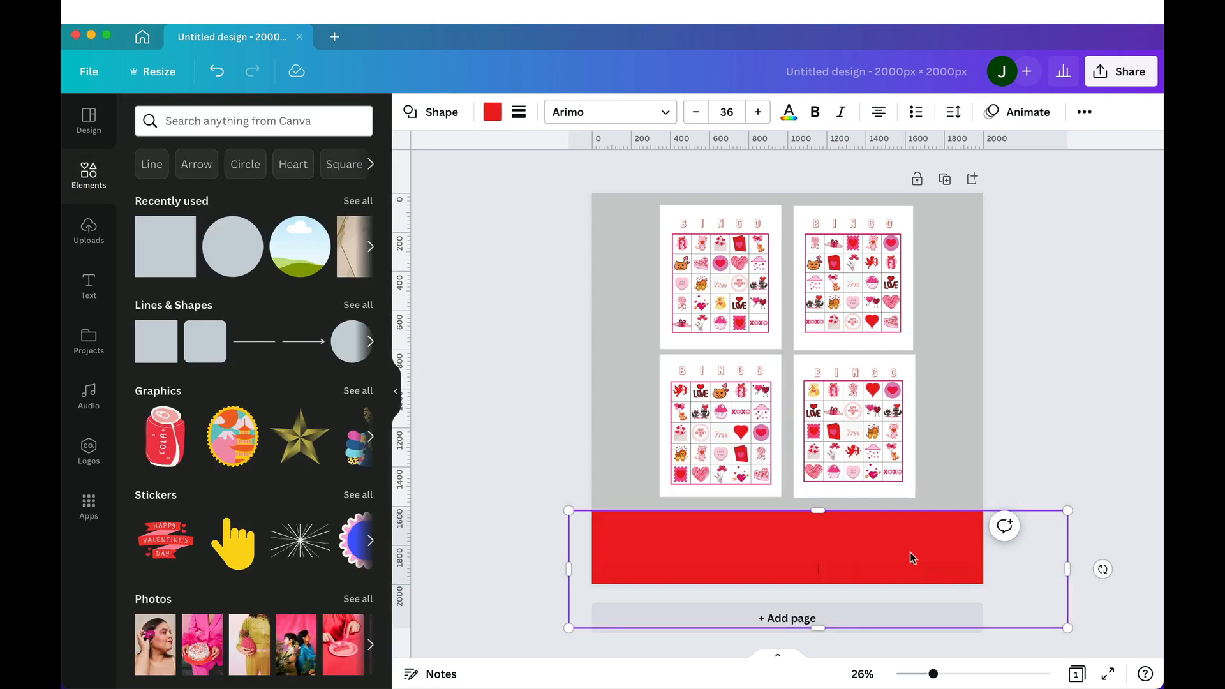
pyautogui.moveTo(910, 553); pyautogui.dragTo(905, 553)
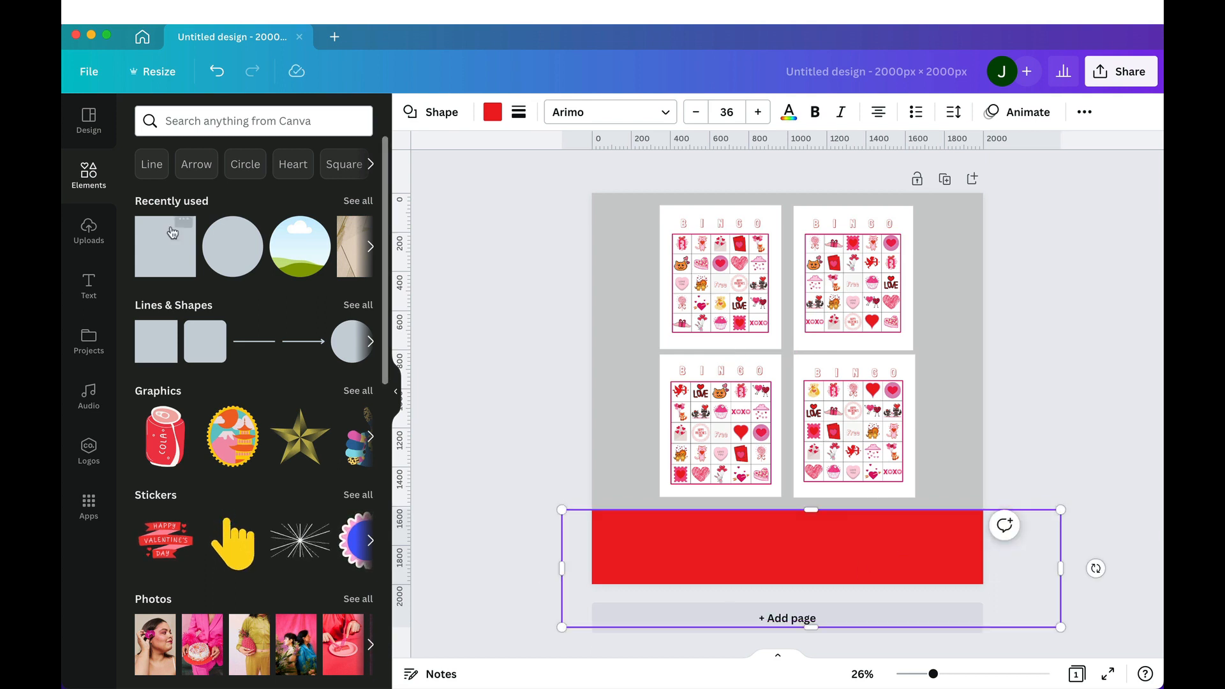
# Add a heading text box and place it on the red band
pyautogui.click(89, 286)
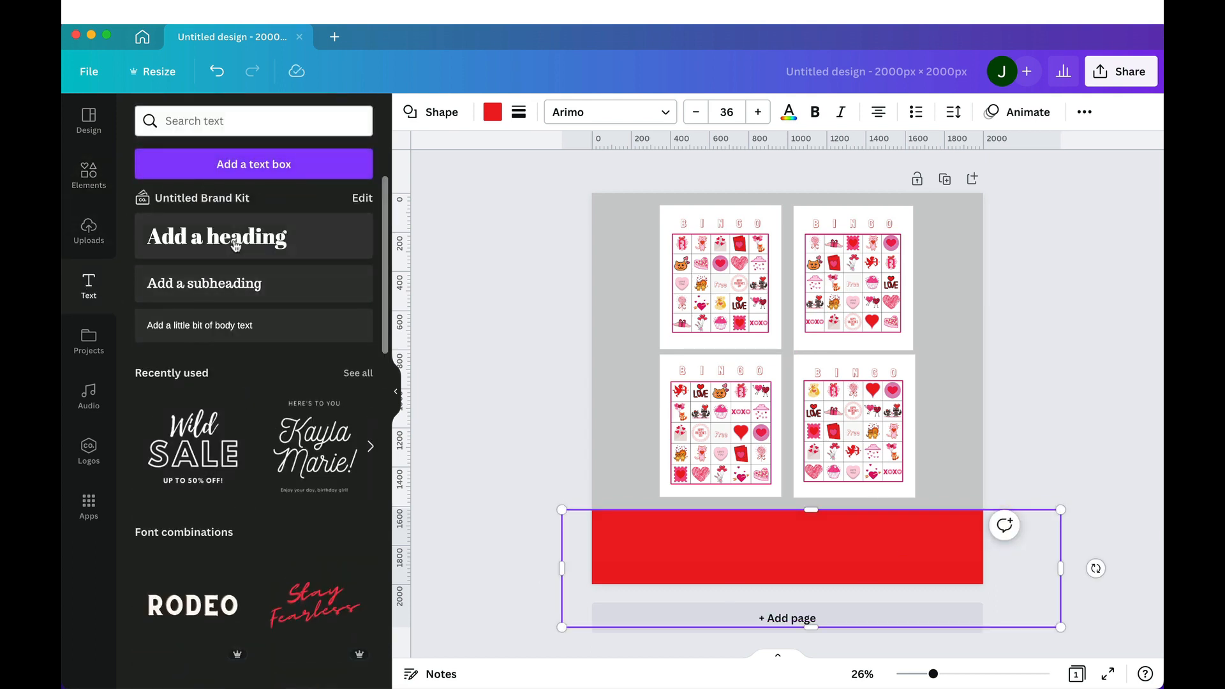
pyautogui.click(235, 246)
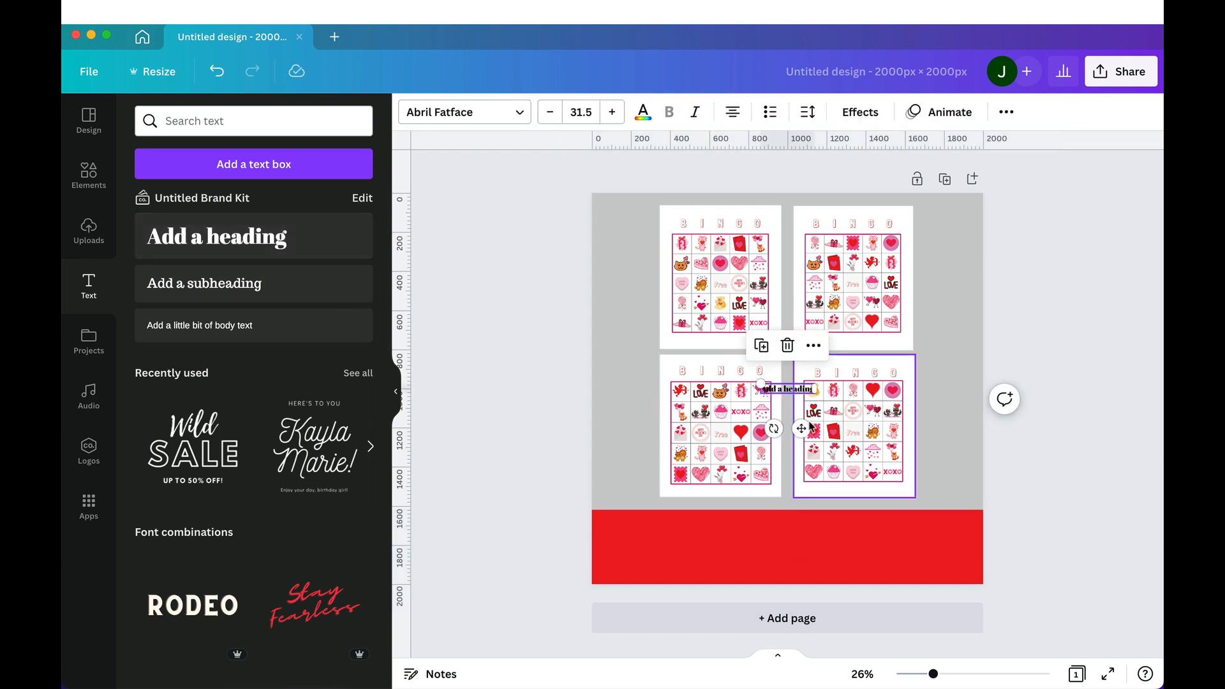
pyautogui.moveTo(801, 428); pyautogui.dragTo(757, 579)
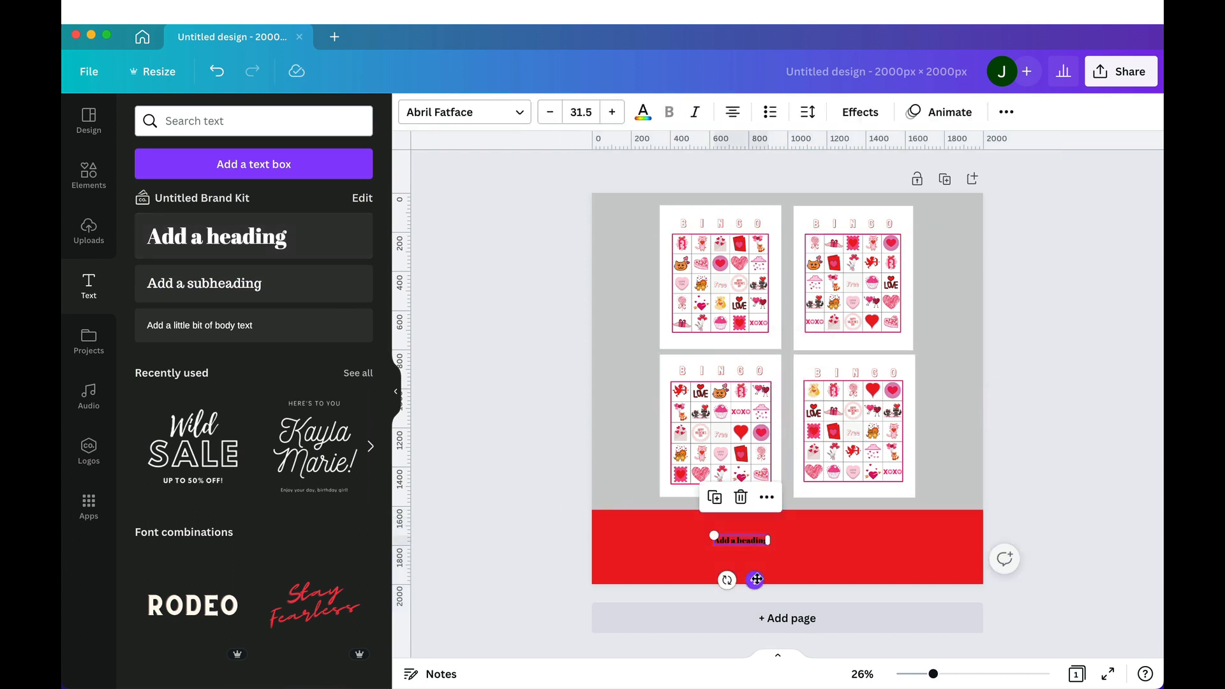
# Set the heading's font to League Spartan and its text to uppercase
pyautogui.click(510, 112)
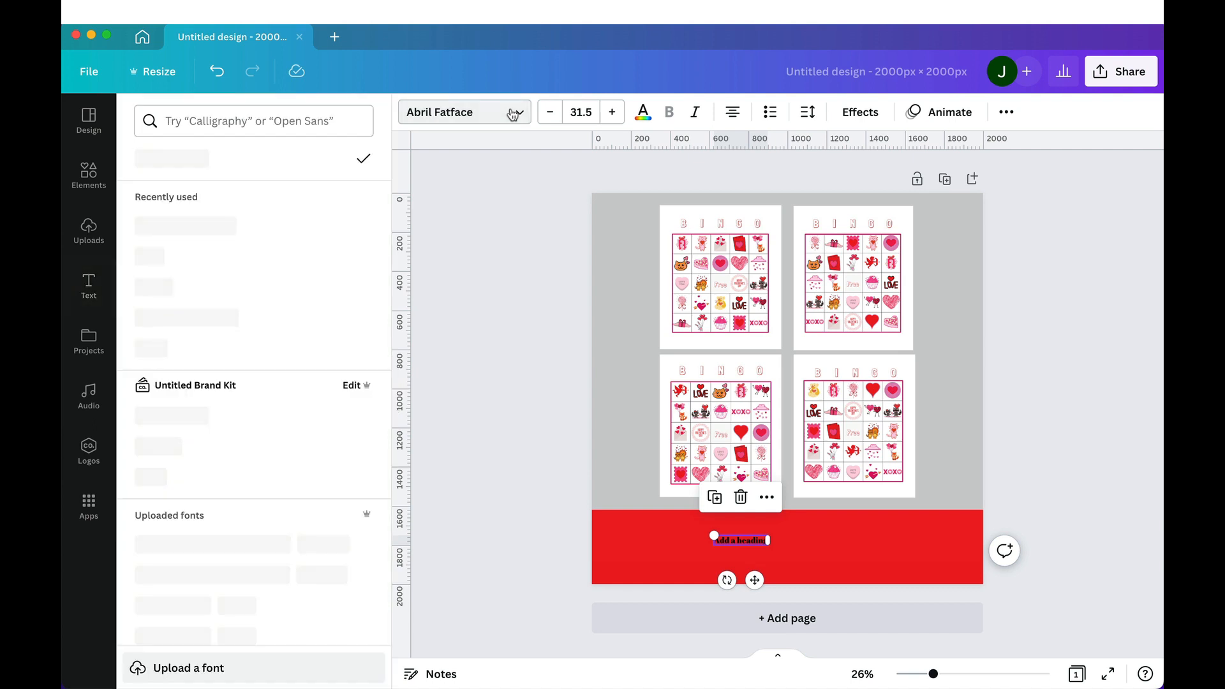
pyautogui.click(242, 235)
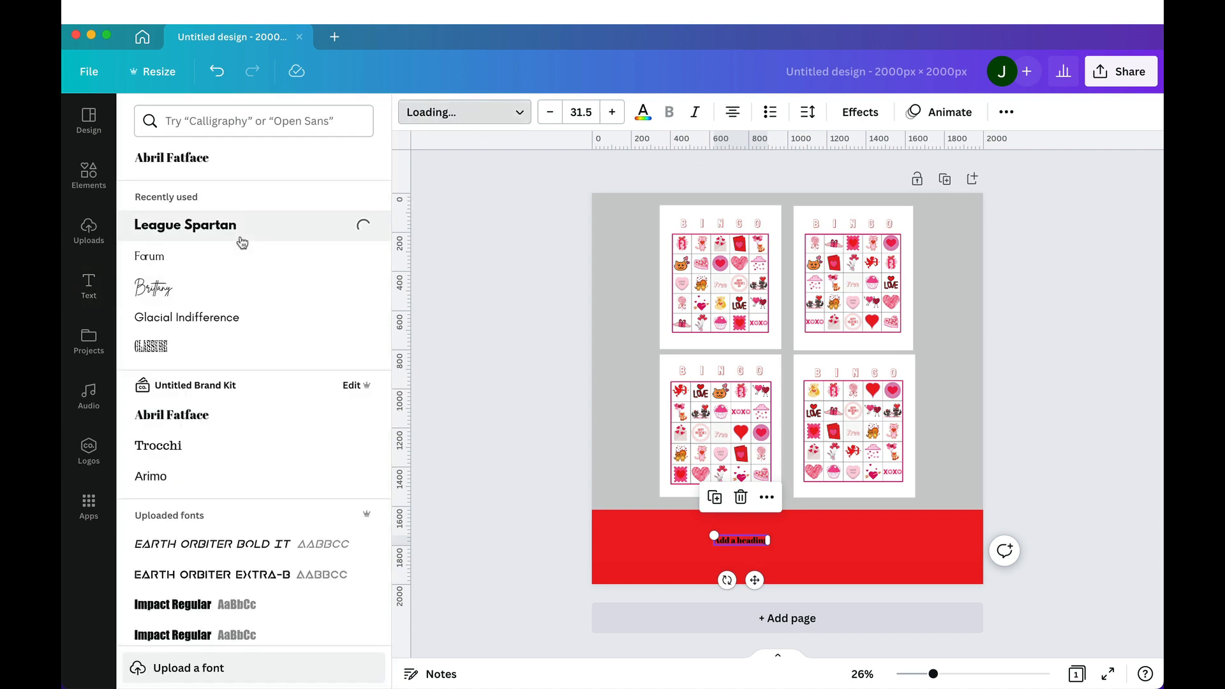
pyautogui.click(1006, 112)
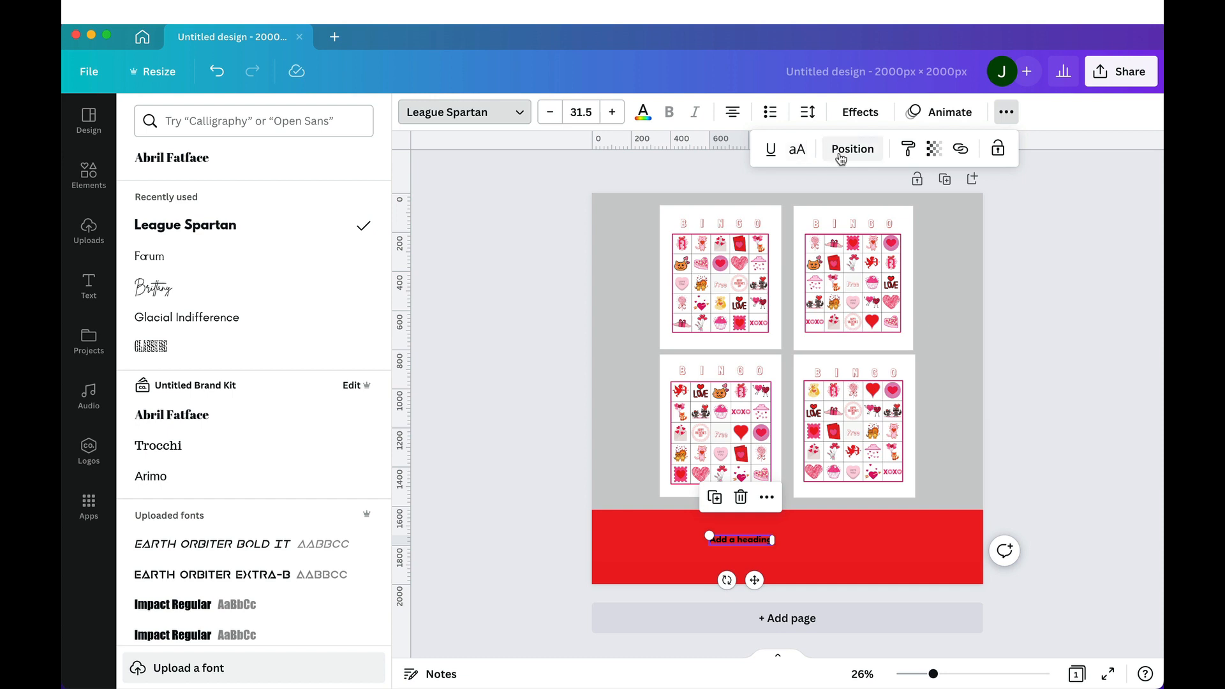
pyautogui.click(798, 150)
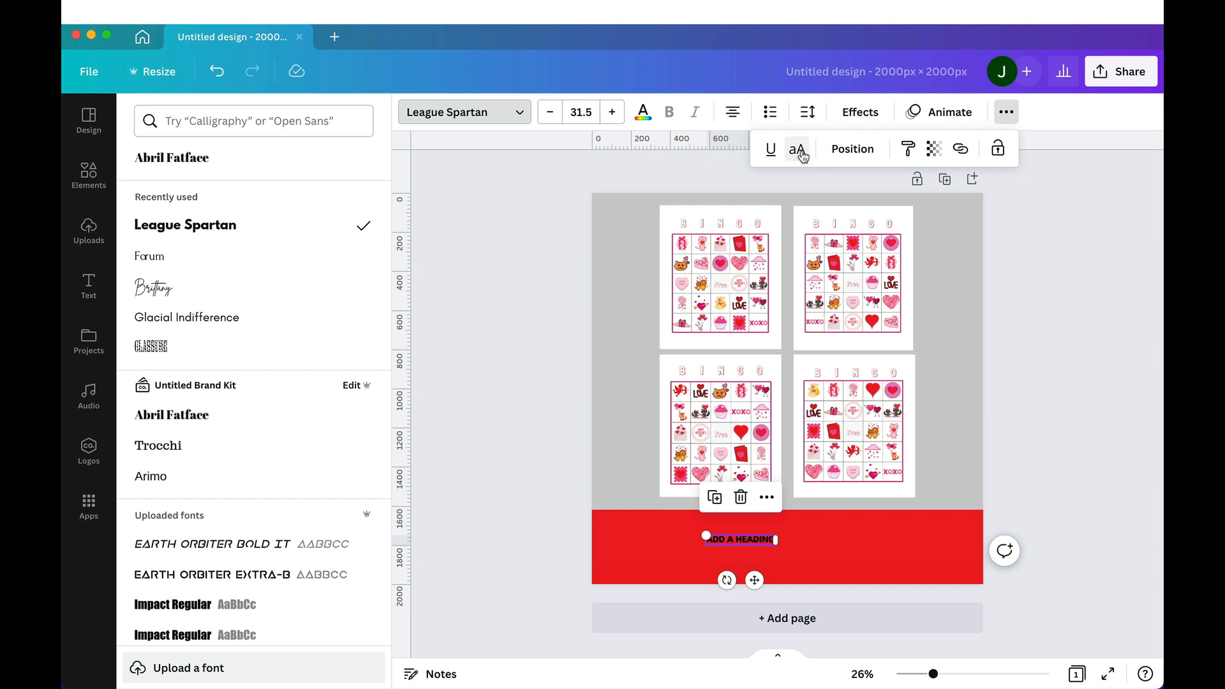
# Enlarge the heading to font size 101 and centre it horizontally on the red band
pyautogui.moveTo(706, 536); pyautogui.dragTo(561, 479)
pyautogui.moveTo(650, 529); pyautogui.dragTo(775, 538)
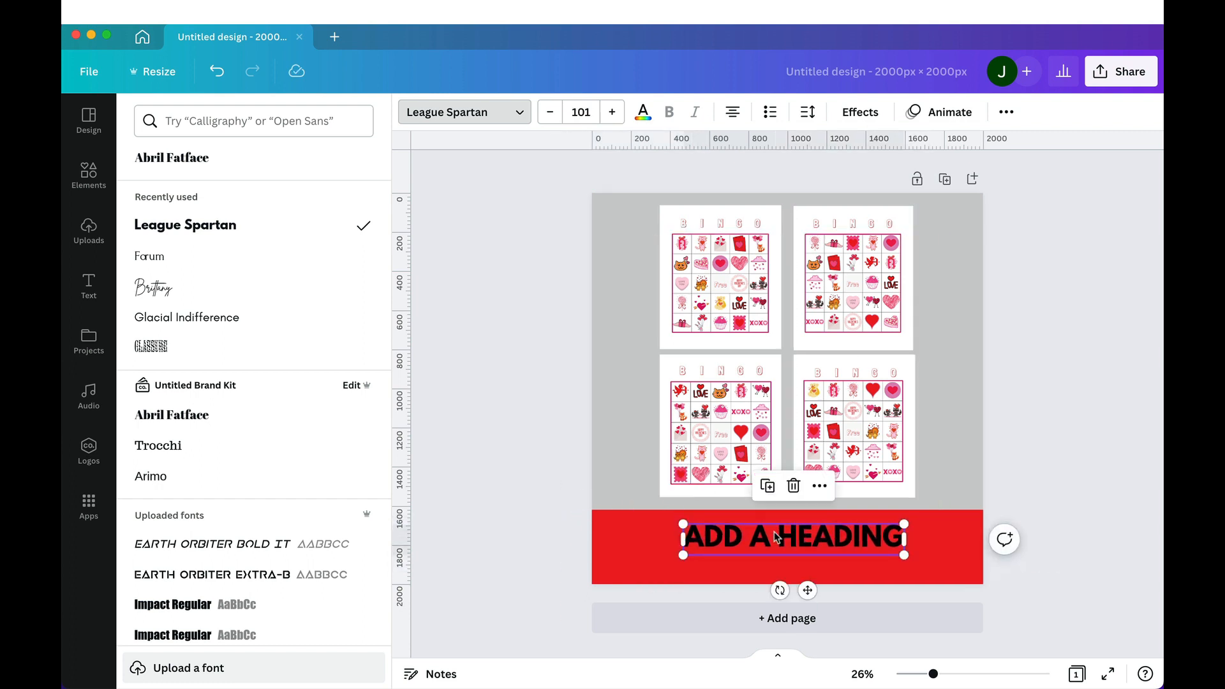
pyautogui.moveTo(775, 541); pyautogui.dragTo(767, 541)
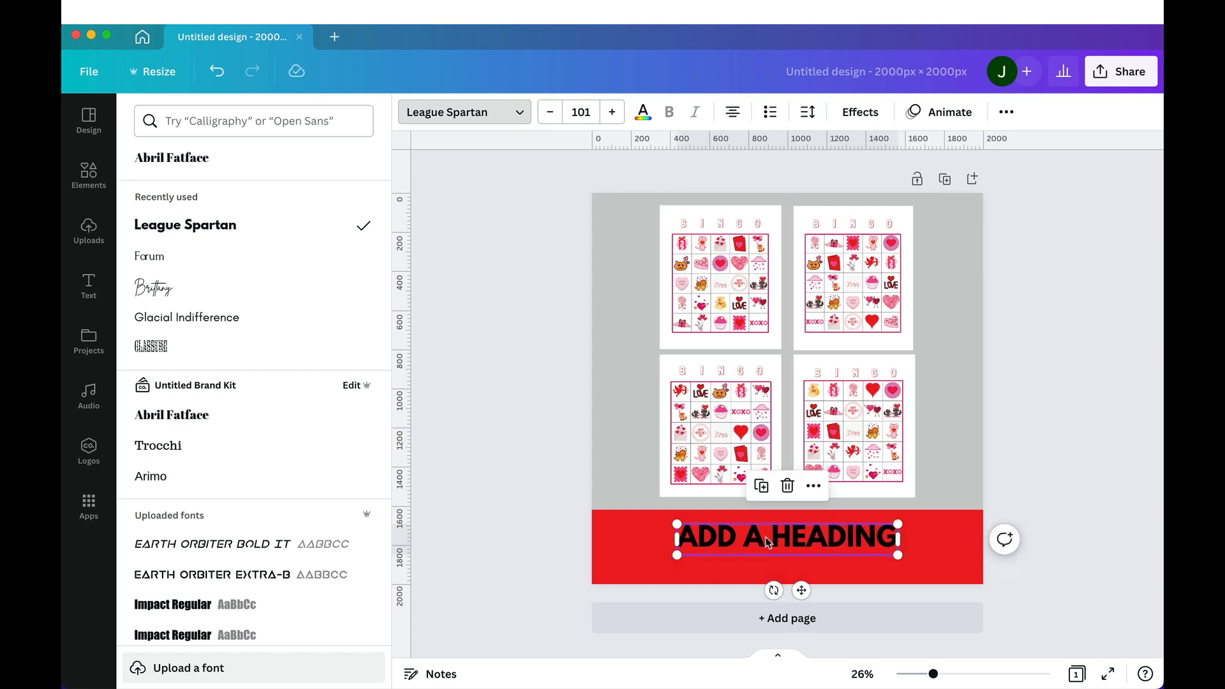
# Move the four-card grid slightly up and to the right within the grey area above the heading
pyautogui.click(632, 539)
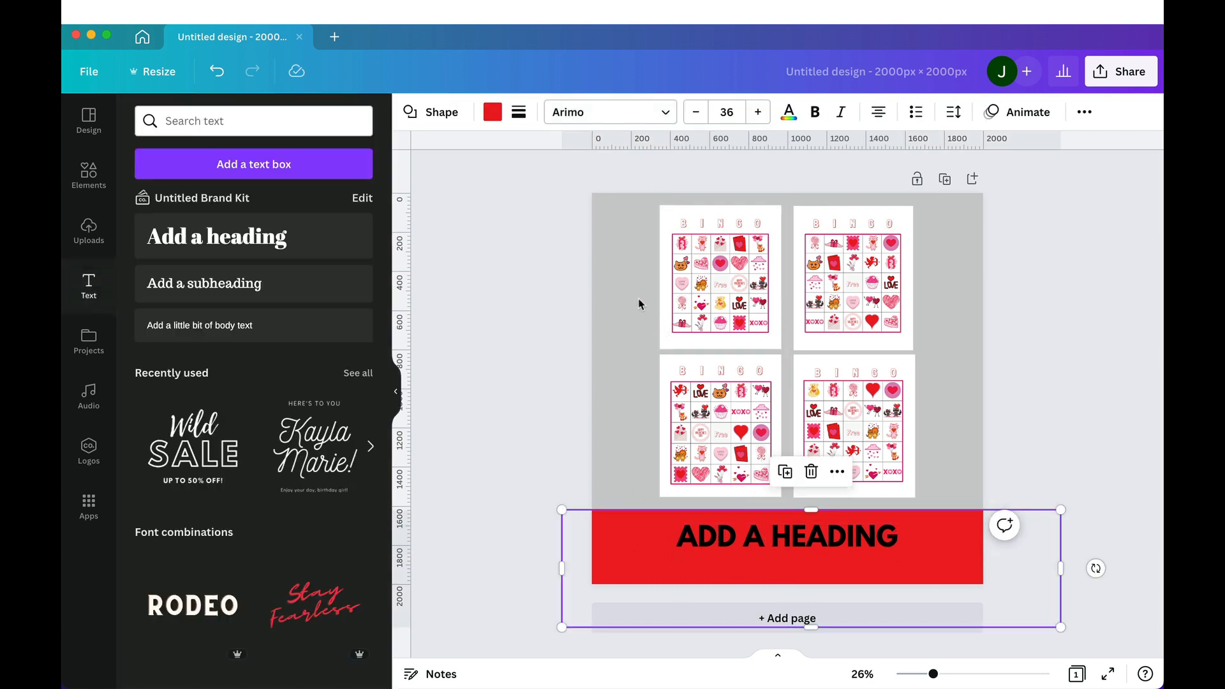
pyautogui.moveTo(638, 276); pyautogui.dragTo(900, 439)
pyautogui.click(1063, 493)
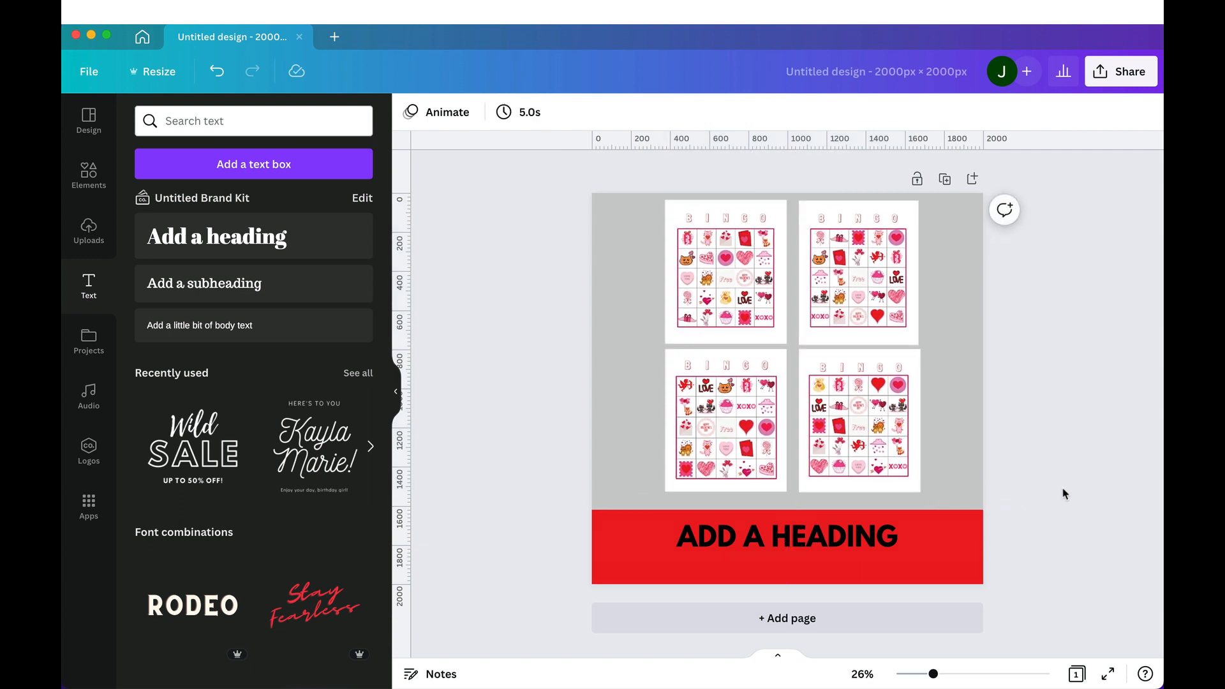
# Extend the red band's upper edge up to just below the lower bingo cards
pyautogui.click(931, 584)
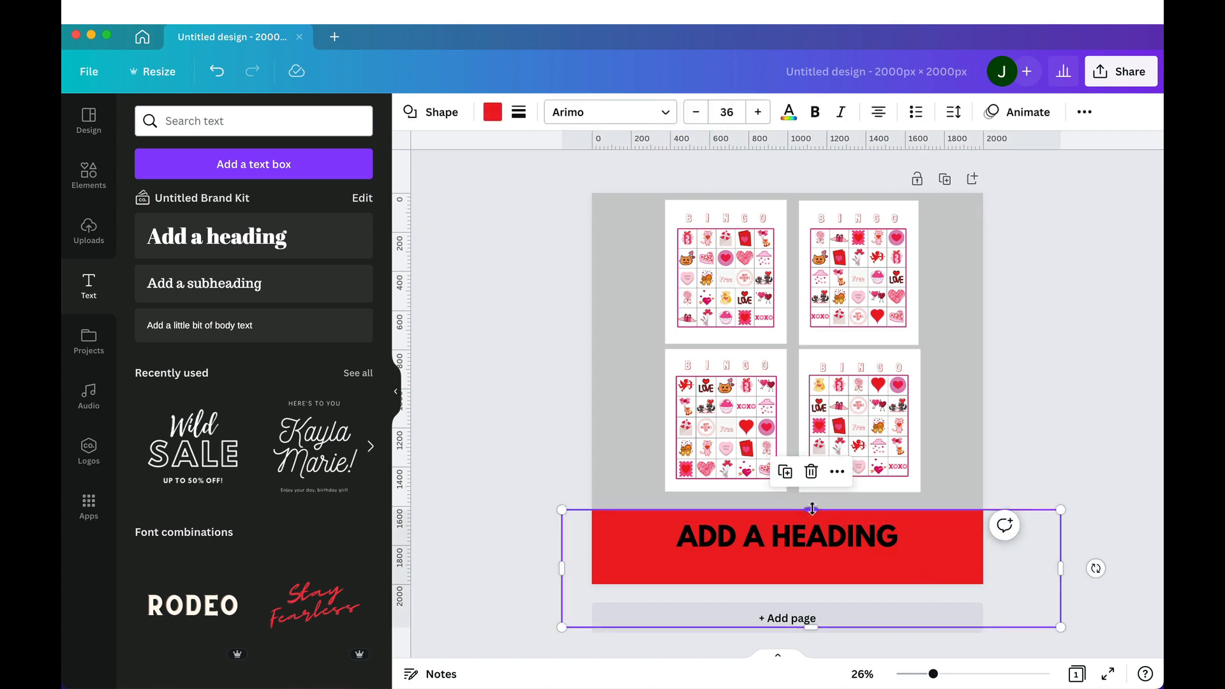
pyautogui.moveTo(812, 509); pyautogui.dragTo(812, 497)
# Try several photo colours on the heading text and settle on white
pyautogui.click(805, 547)
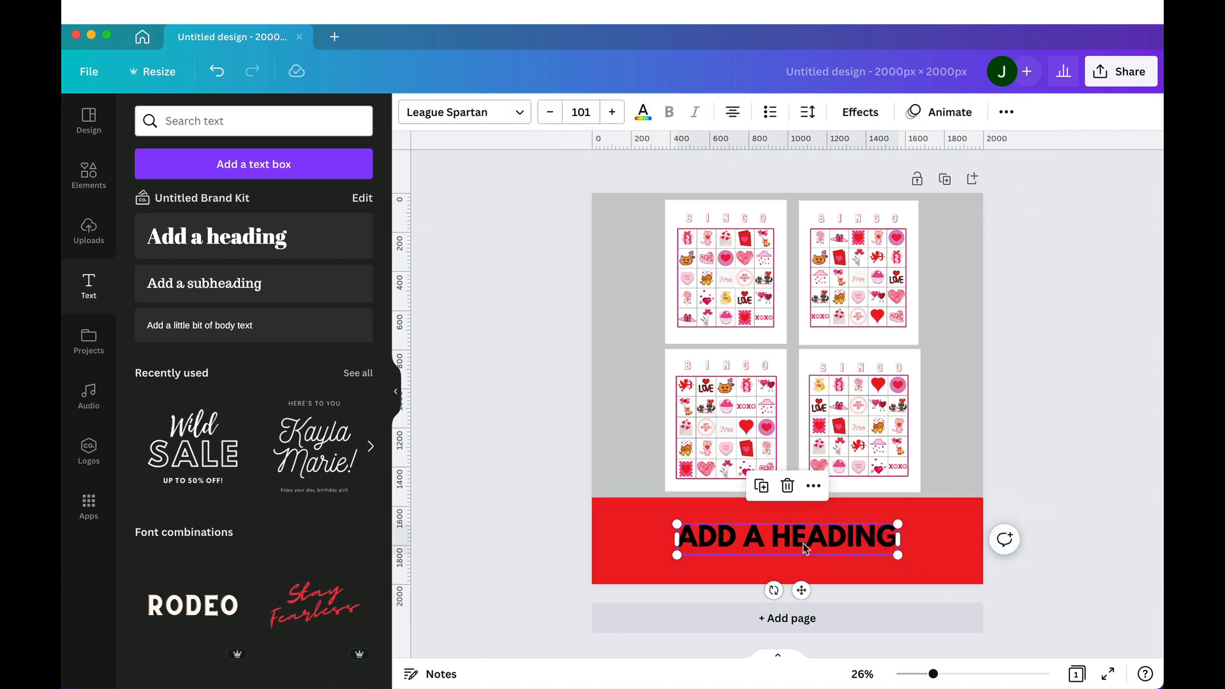
pyautogui.click(643, 113)
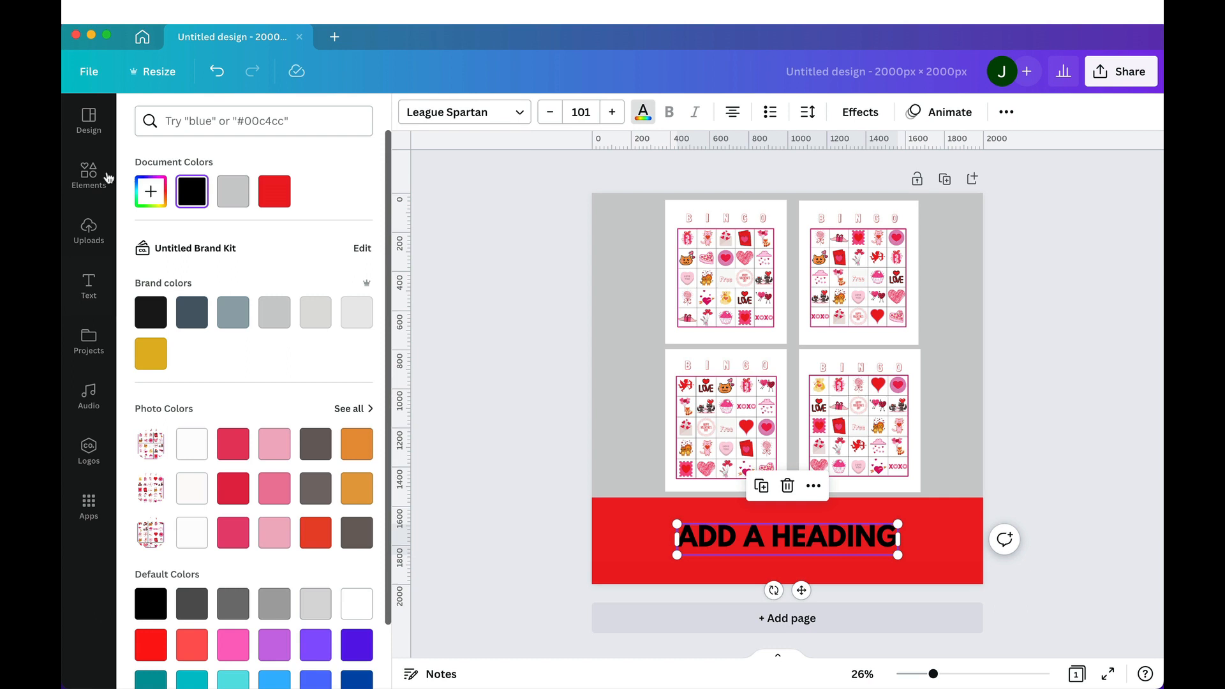
pyautogui.click(150, 192)
pyautogui.click(279, 449)
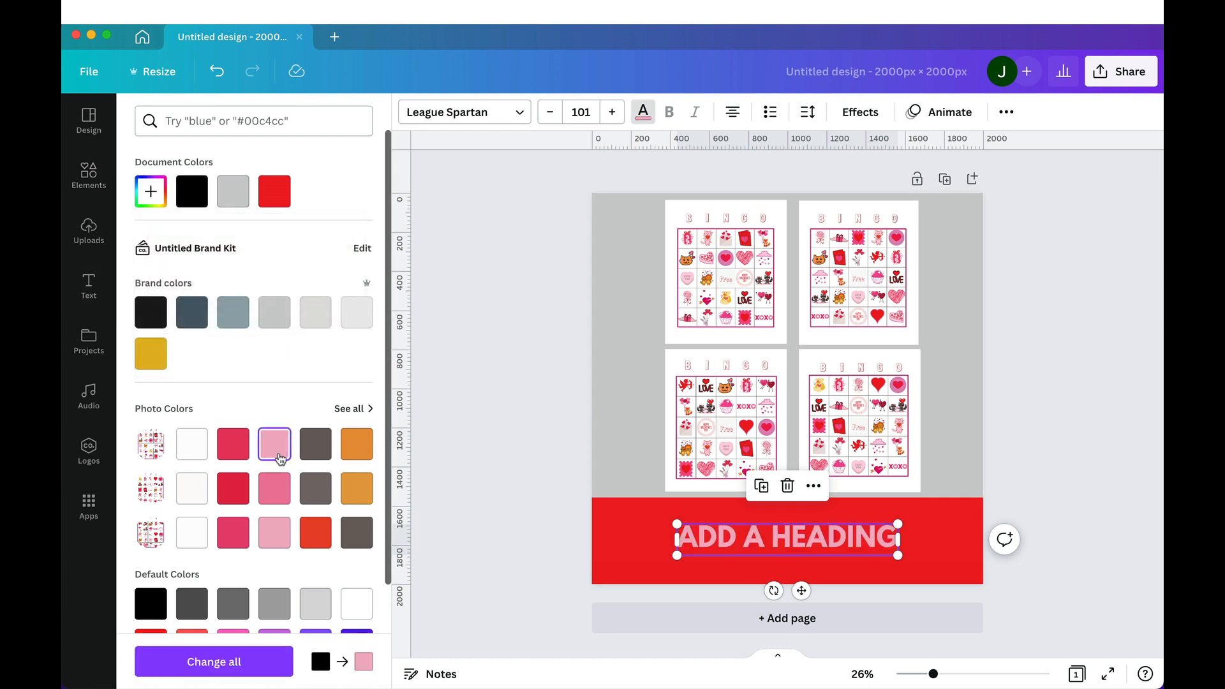
pyautogui.click(354, 539)
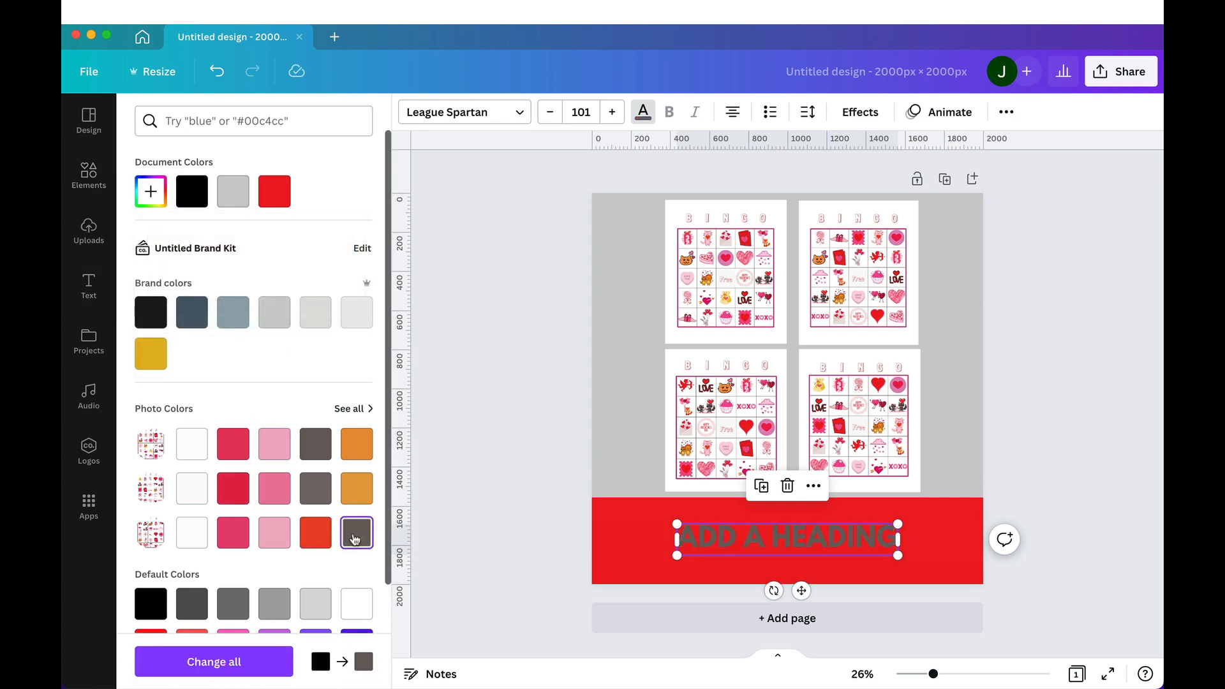
pyautogui.click(192, 532)
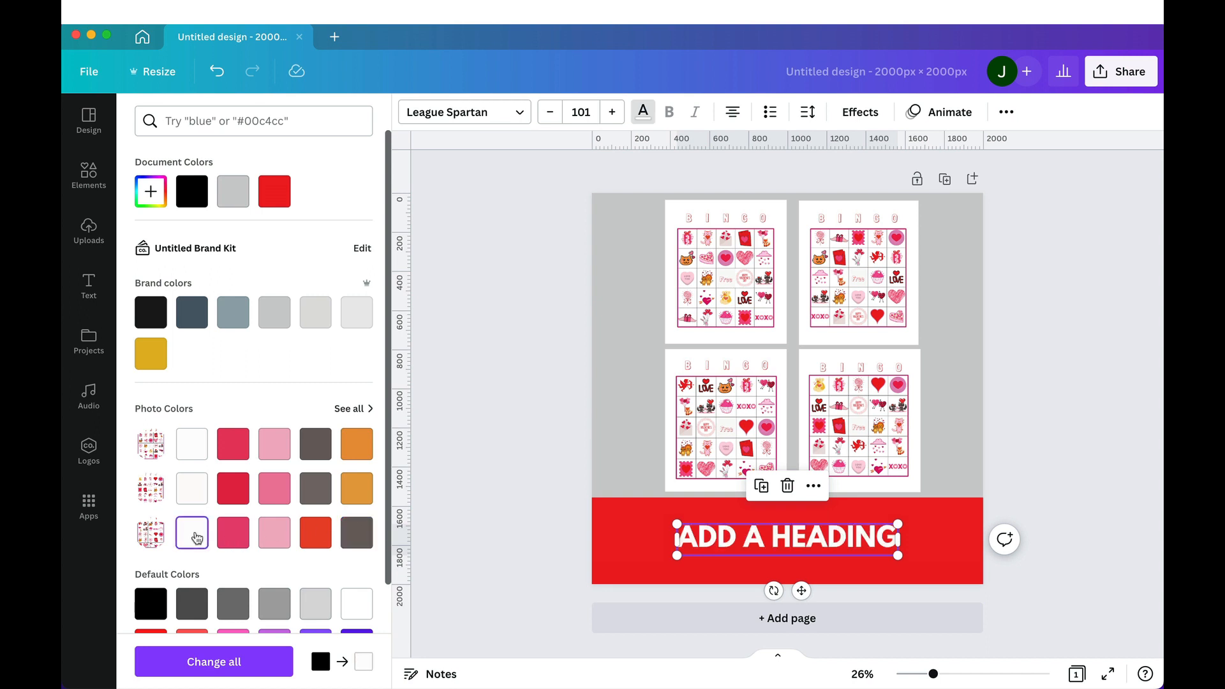
pyautogui.click(1157, 397)
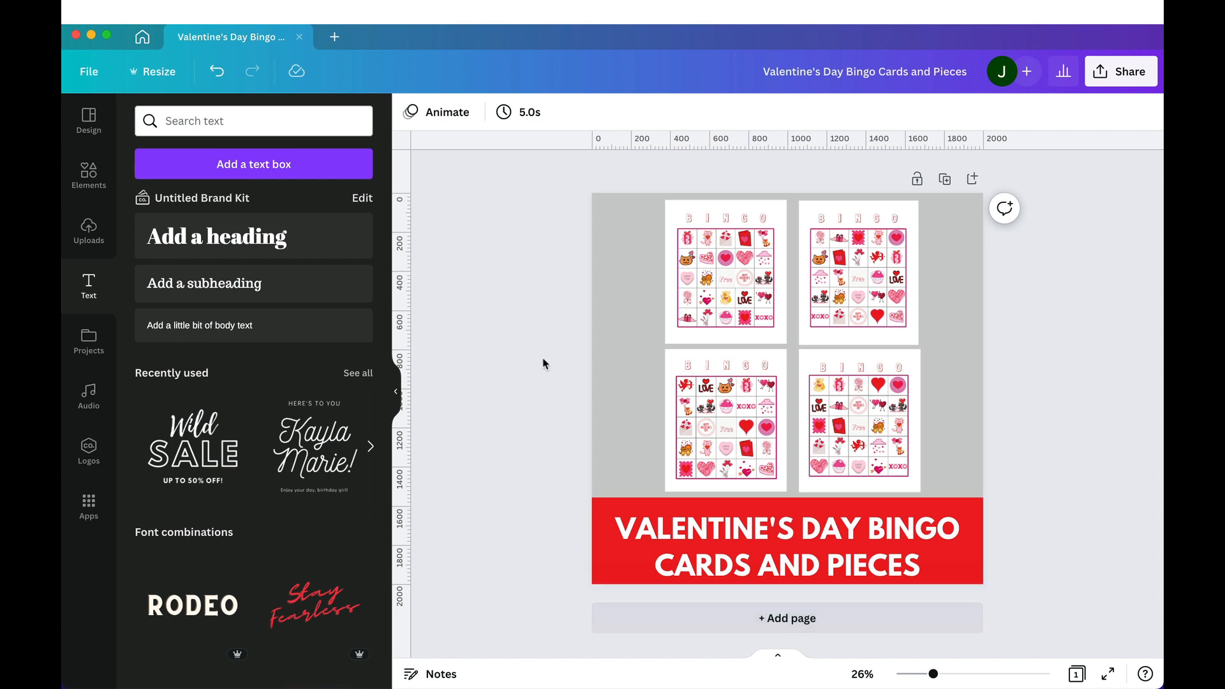
# Duplicate the page and replace the copy's heading with "4 BINGO CARDS"
pyautogui.click(704, 302)
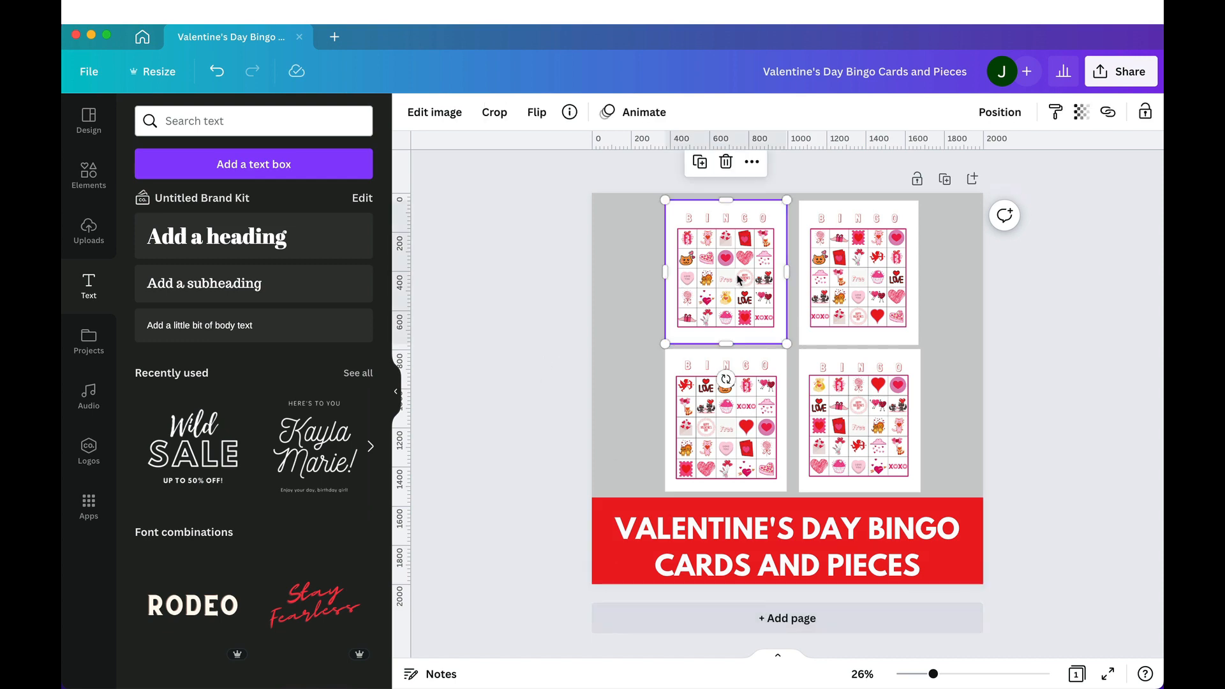
pyautogui.click(941, 183)
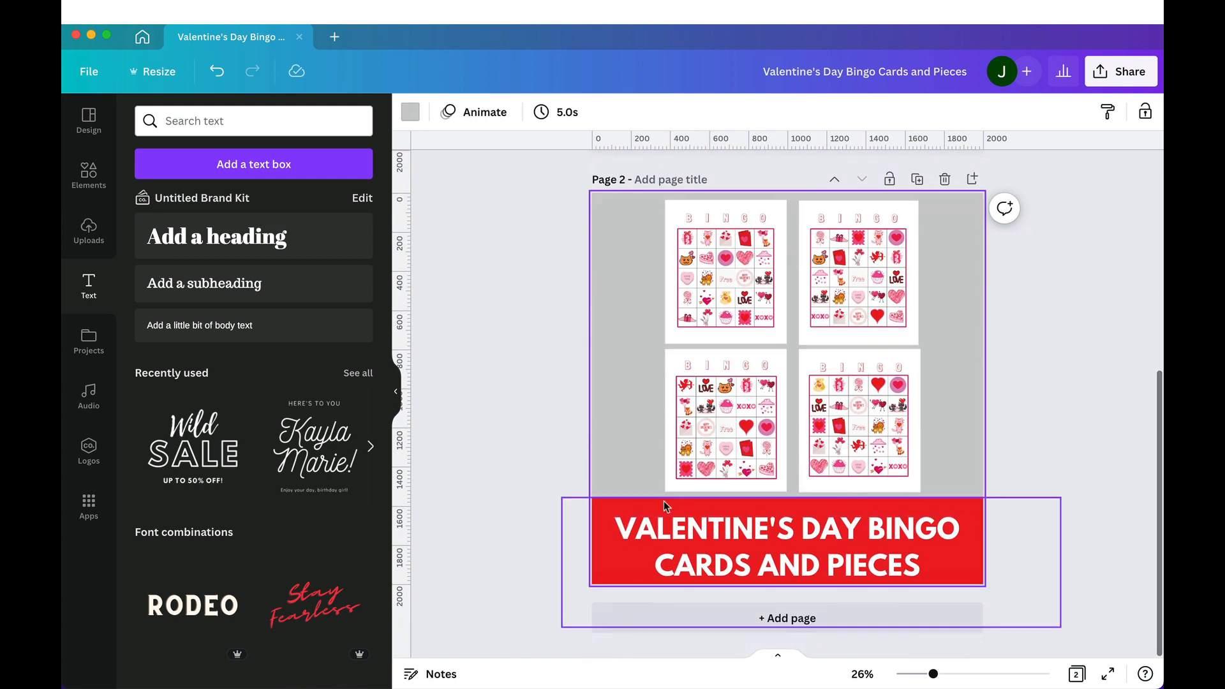
pyautogui.click(845, 533)
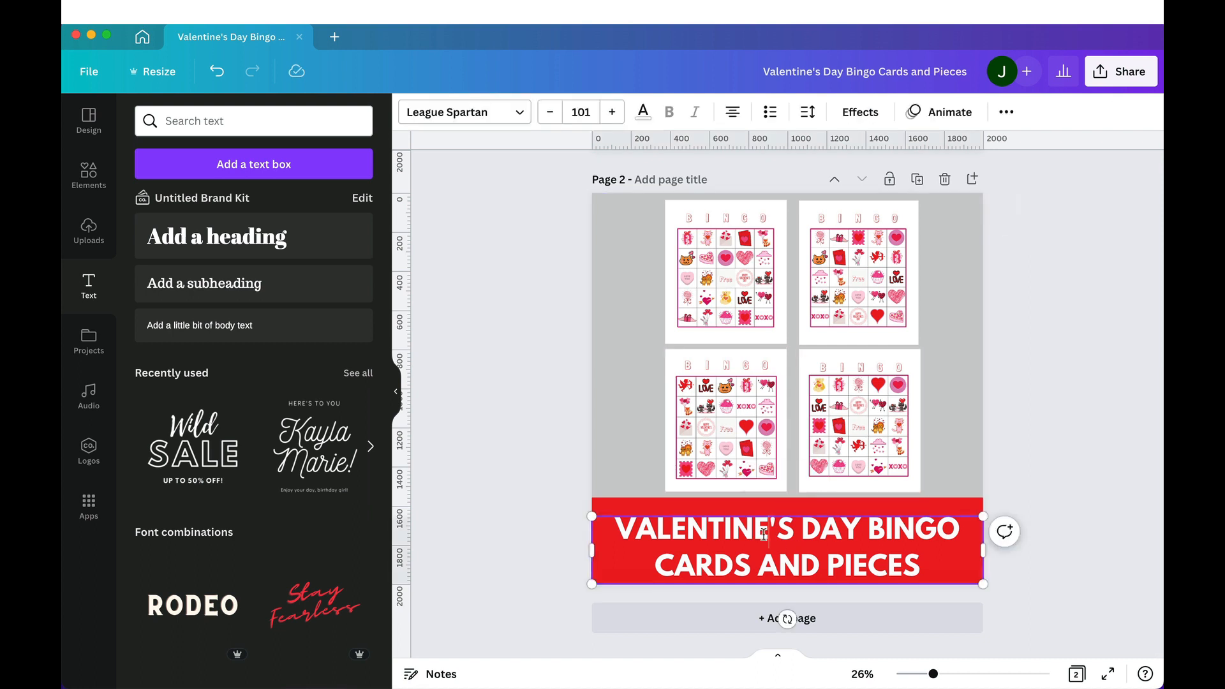
pyautogui.click(846, 533)
pyautogui.write('4')
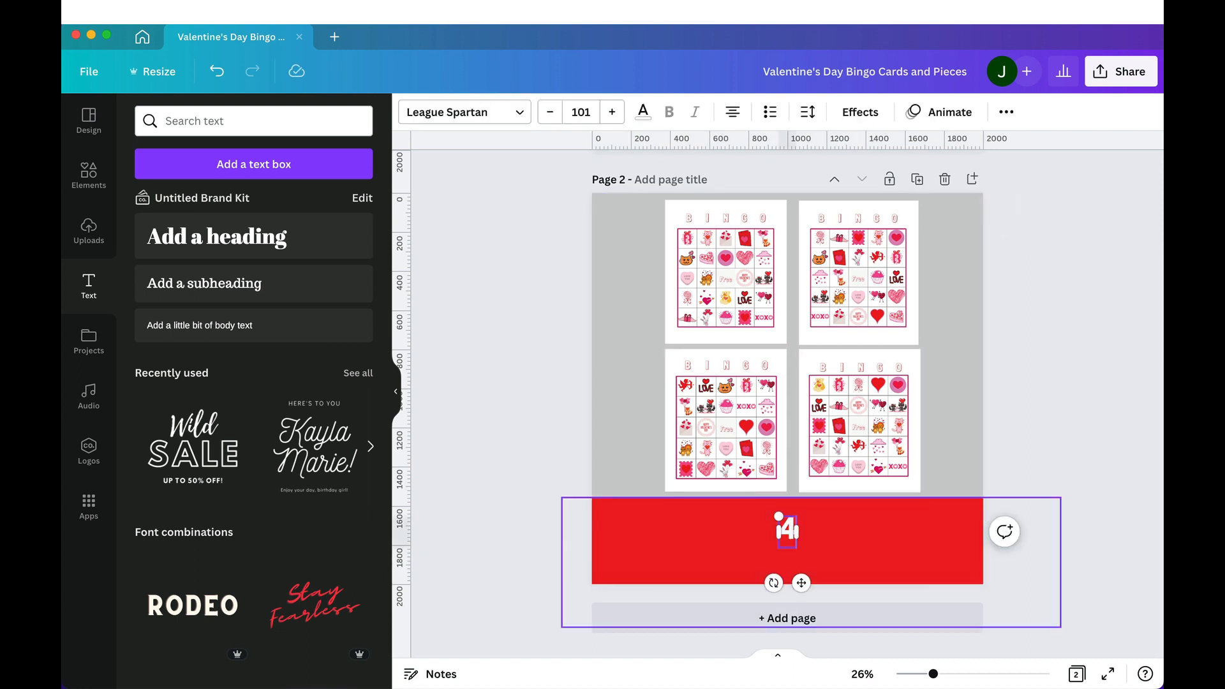
pyautogui.write(' BIN')
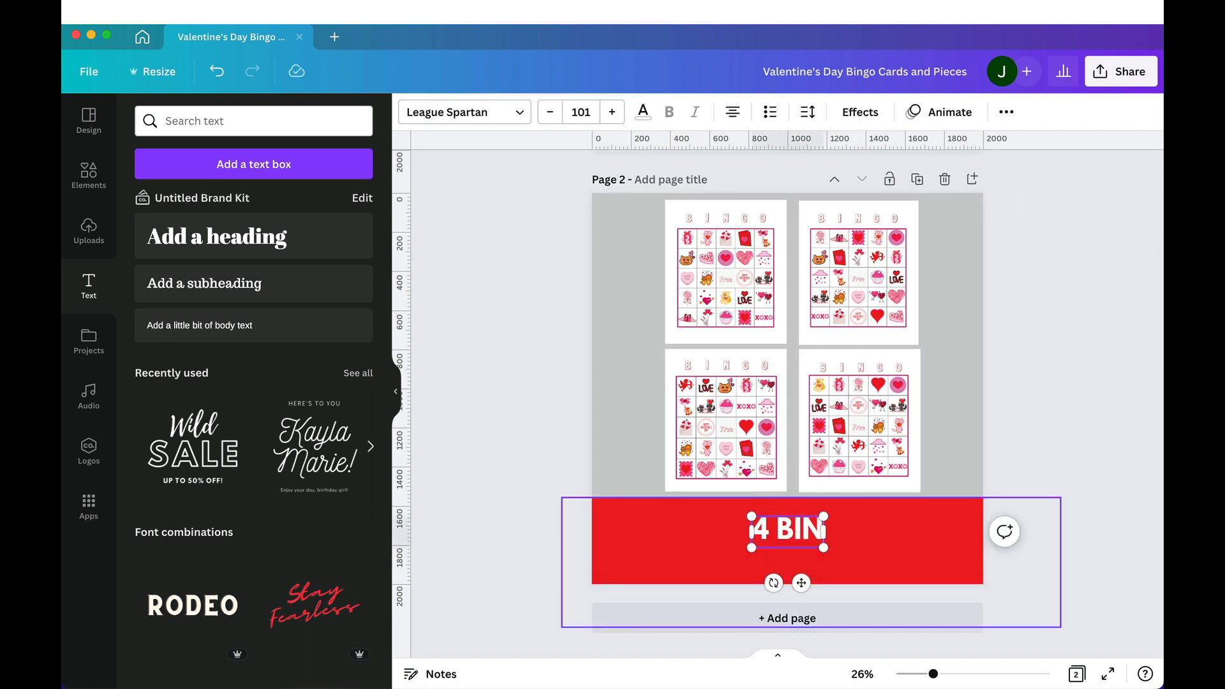
pyautogui.write('GO CAR')
pyautogui.press('BackSpace')
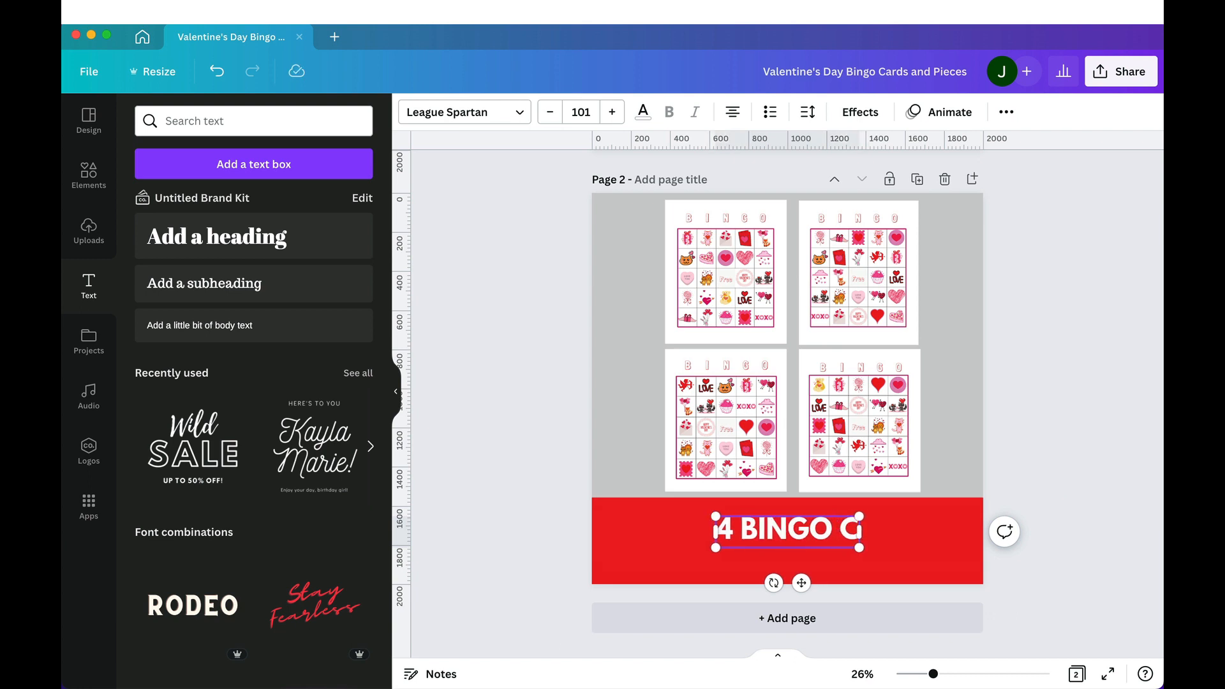
pyautogui.write('ARDS')
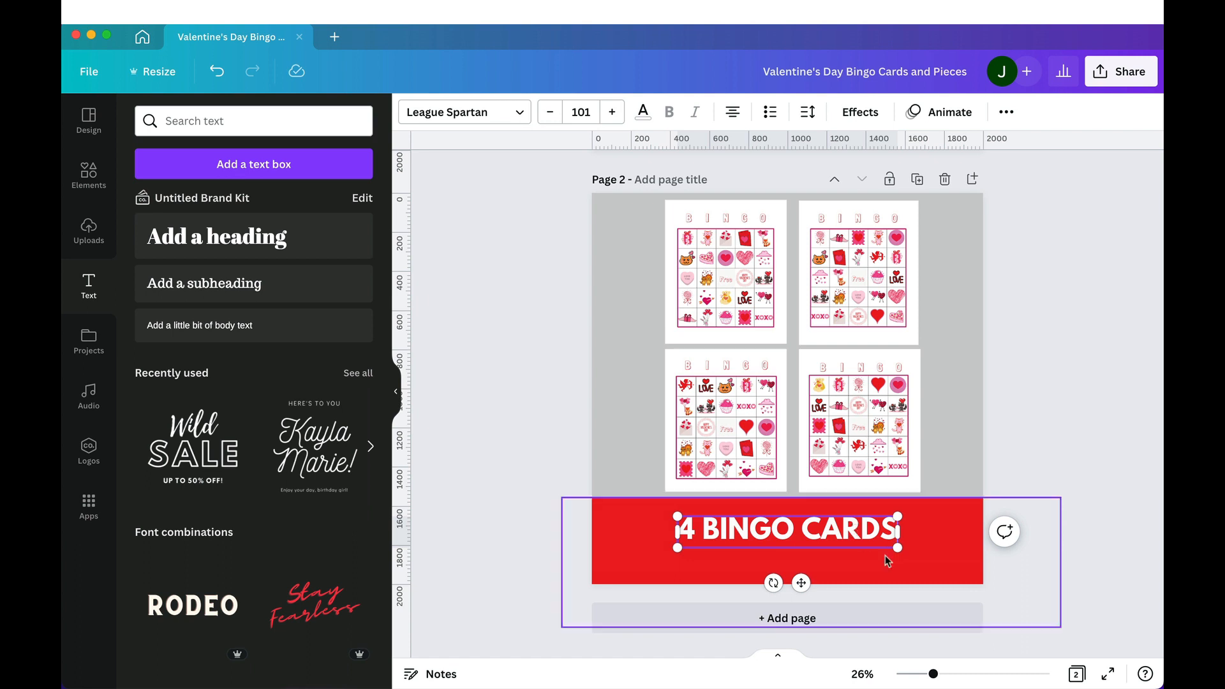
# Enlarge the "4 BINGO CARDS" heading to font size 159 and centre it on the red band
pyautogui.moveTo(894, 555); pyautogui.dragTo(966, 582)
pyautogui.moveTo(870, 547); pyautogui.dragTo(828, 556)
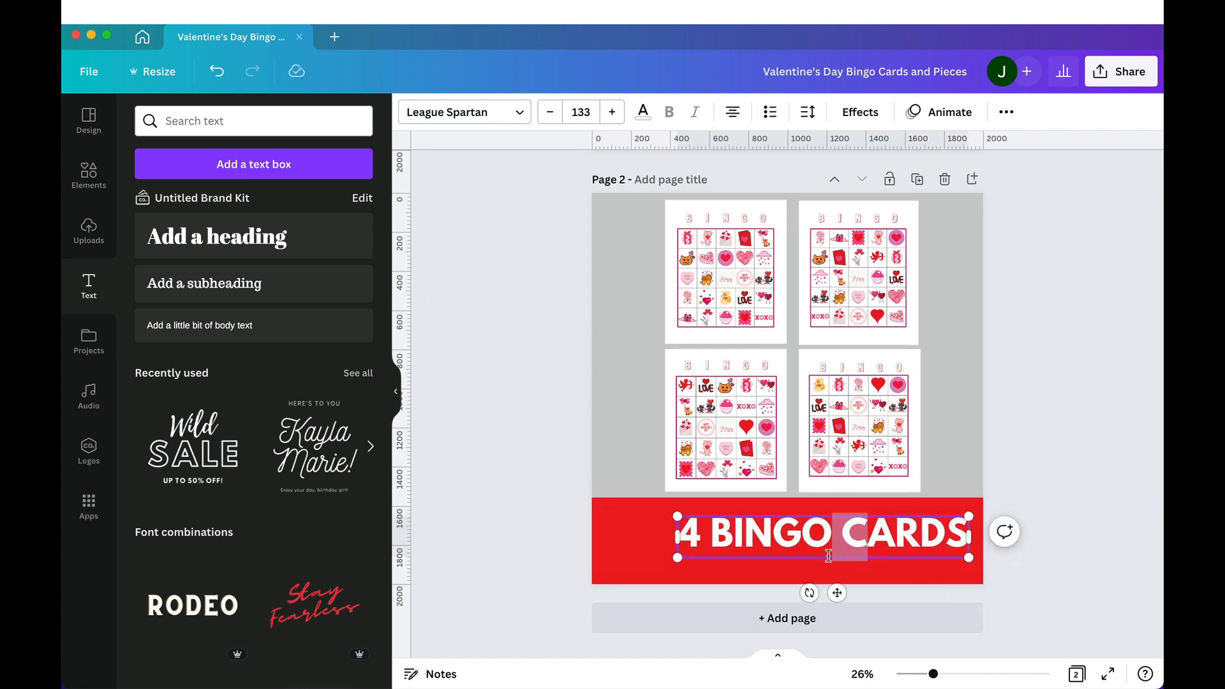
pyautogui.click(1105, 579)
pyautogui.moveTo(937, 530); pyautogui.dragTo(901, 543)
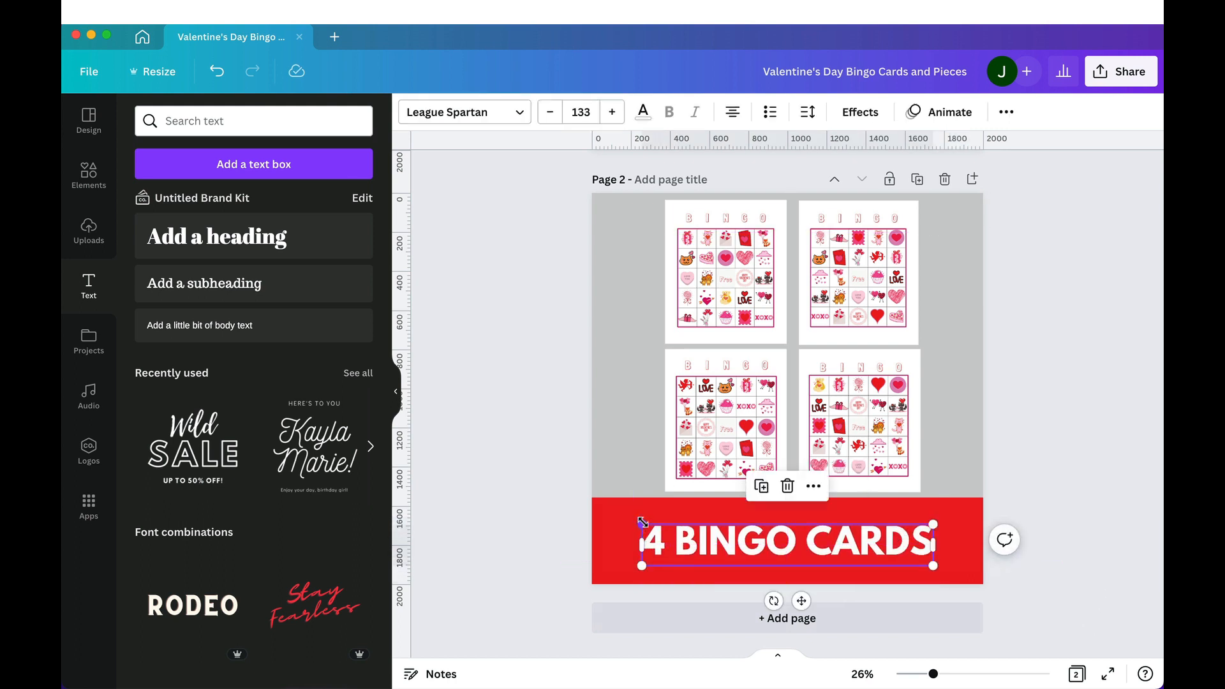
pyautogui.moveTo(642, 521); pyautogui.dragTo(588, 503)
pyautogui.moveTo(715, 547); pyautogui.dragTo(753, 539)
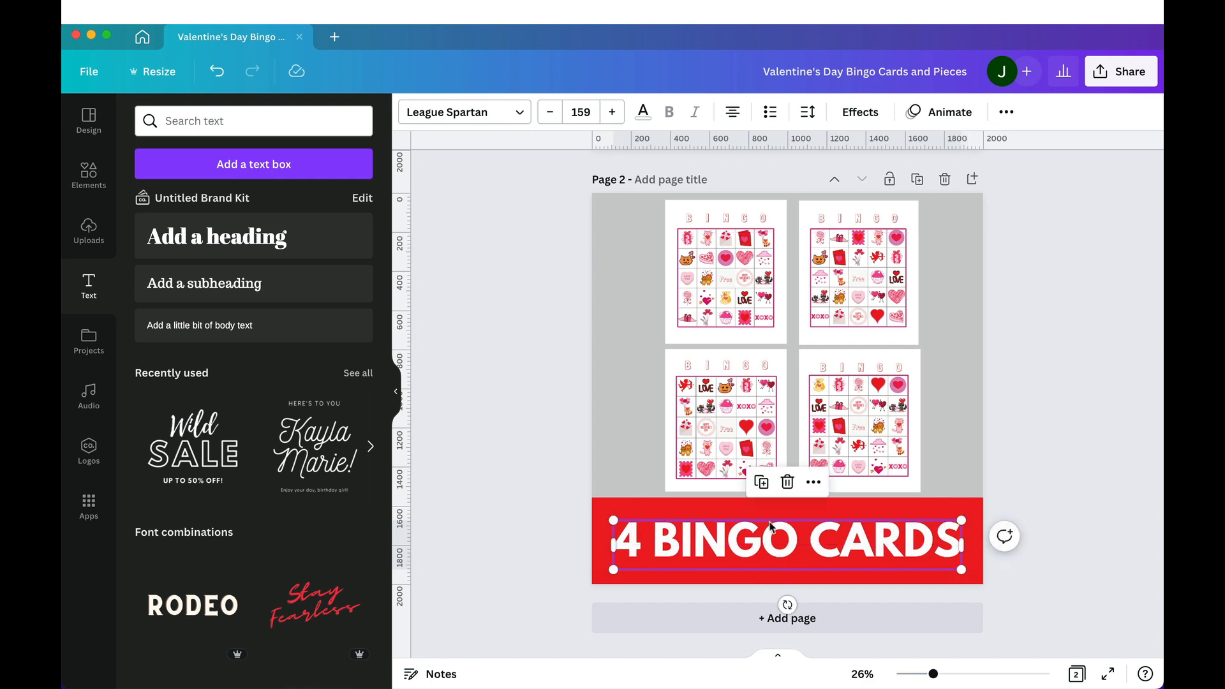
# Duplicate page 2 and replace the heading on the new page with "ENDLESS FUN!"
pyautogui.click(917, 182)
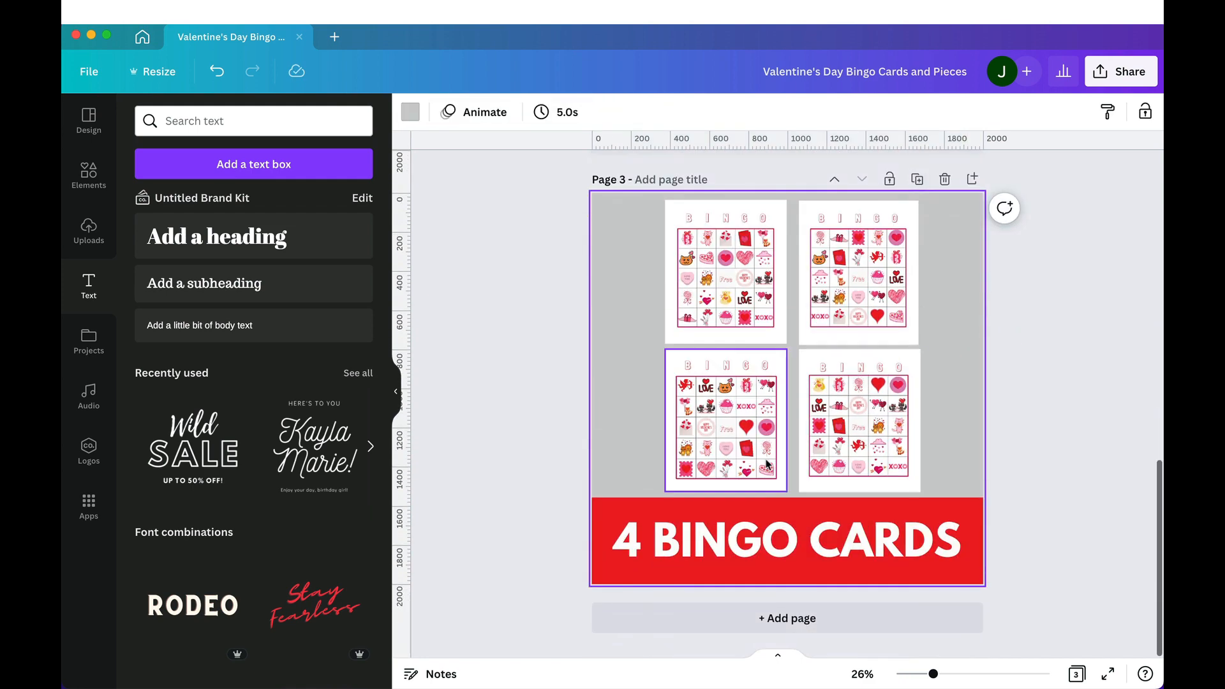
pyautogui.click(686, 551)
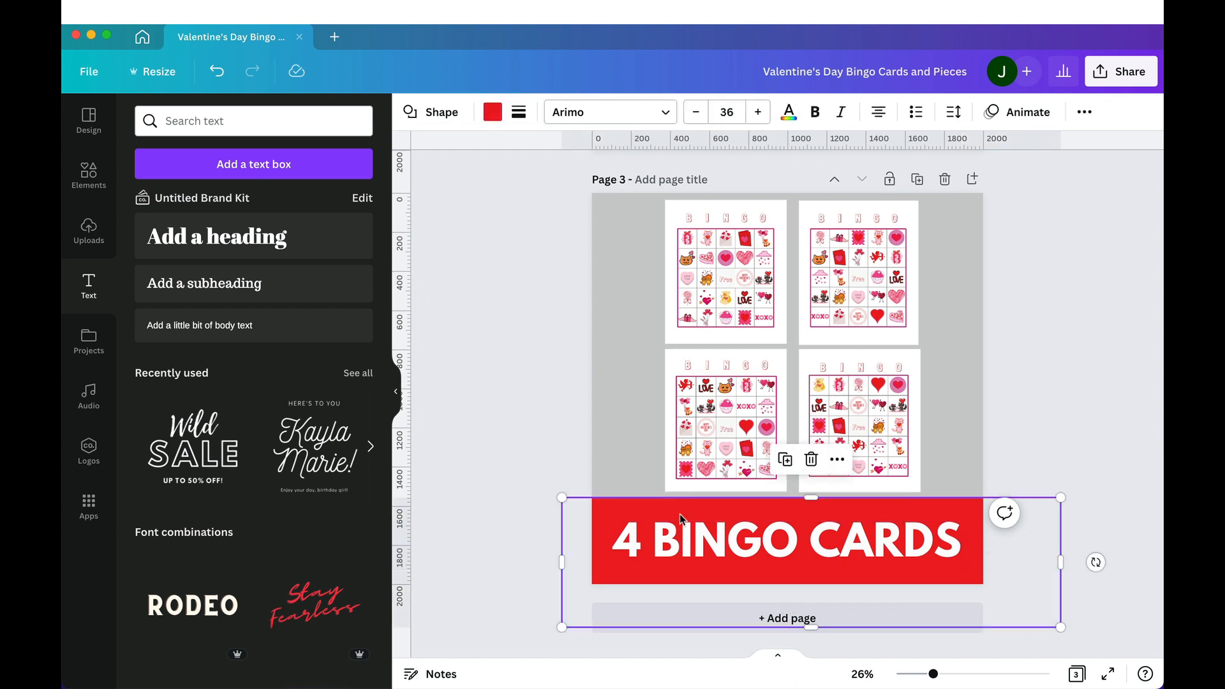
pyautogui.click(691, 556)
pyautogui.click(689, 540)
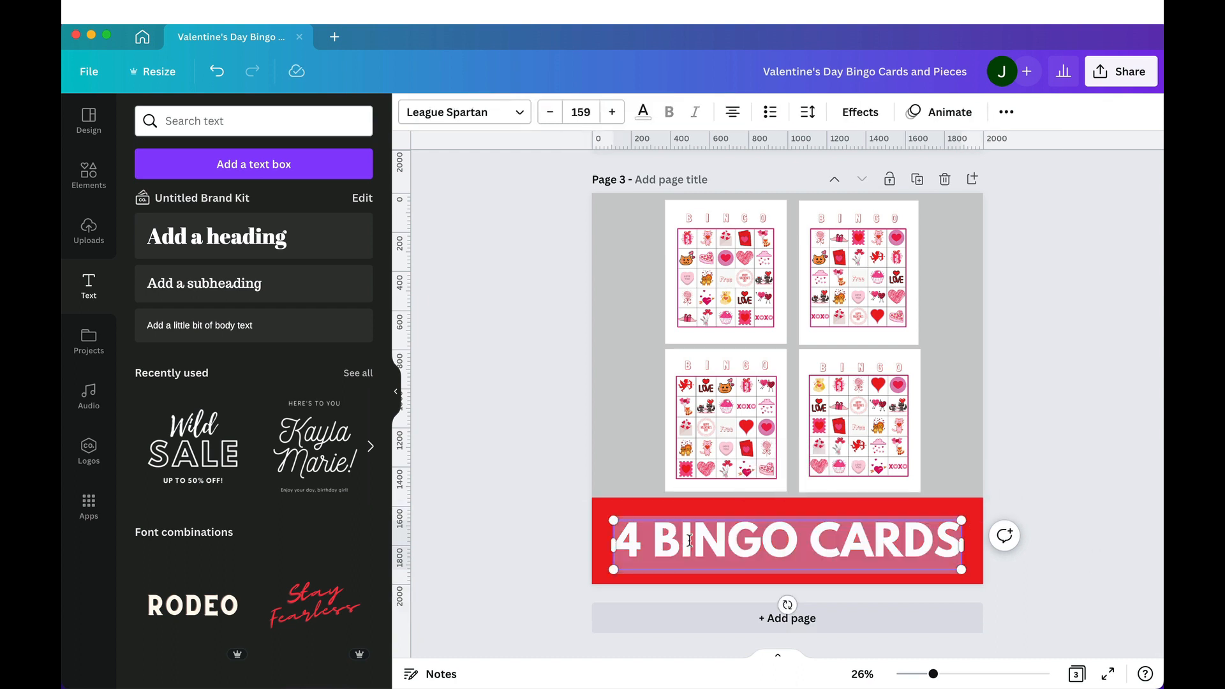
pyautogui.write('R')
pyautogui.press('BackSpace')
pyautogui.write('E')
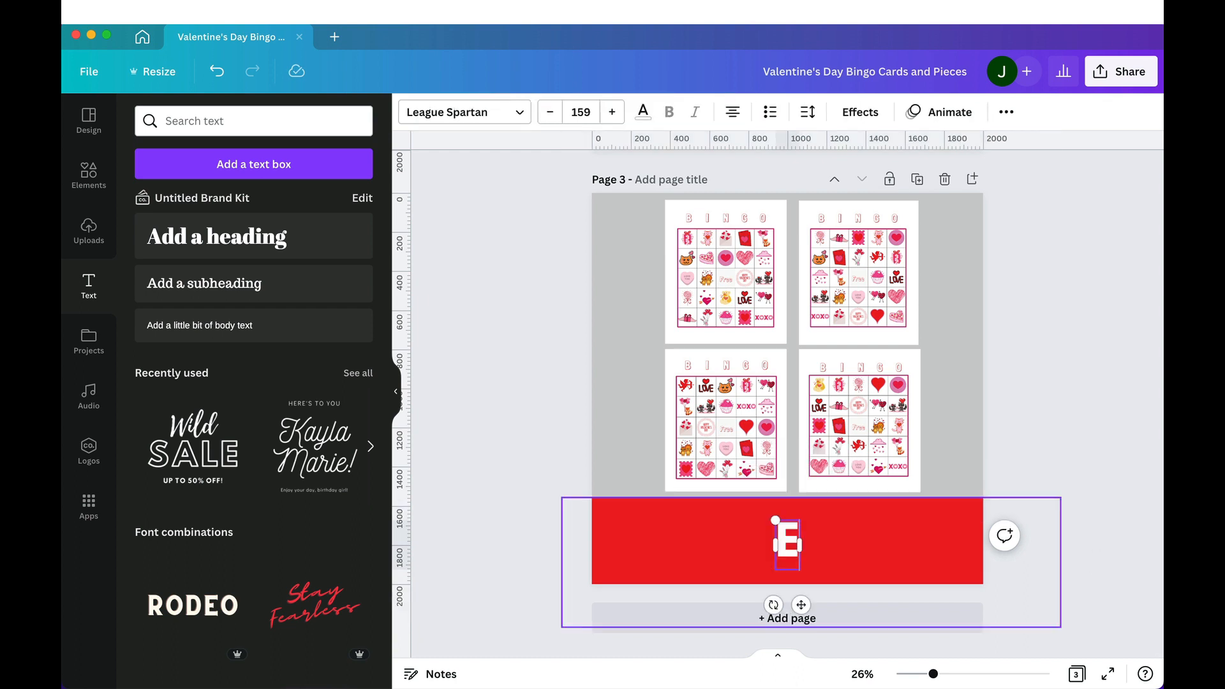
pyautogui.write('NDLESS')
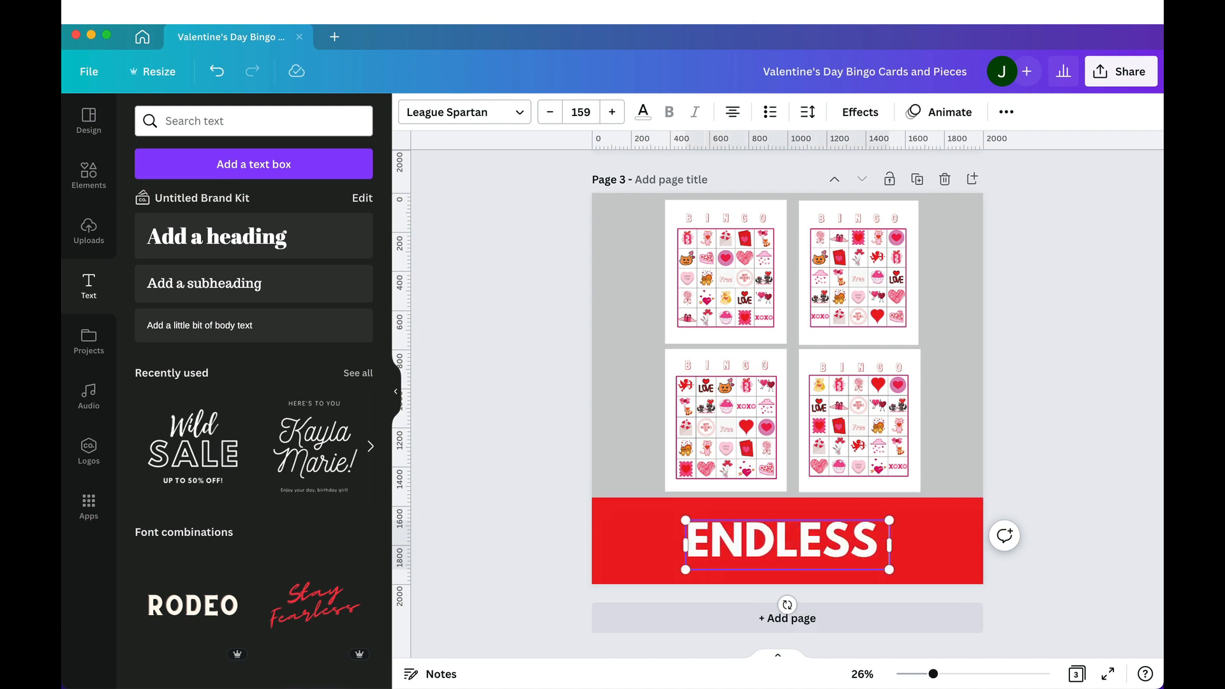
pyautogui.write(' FUN!')
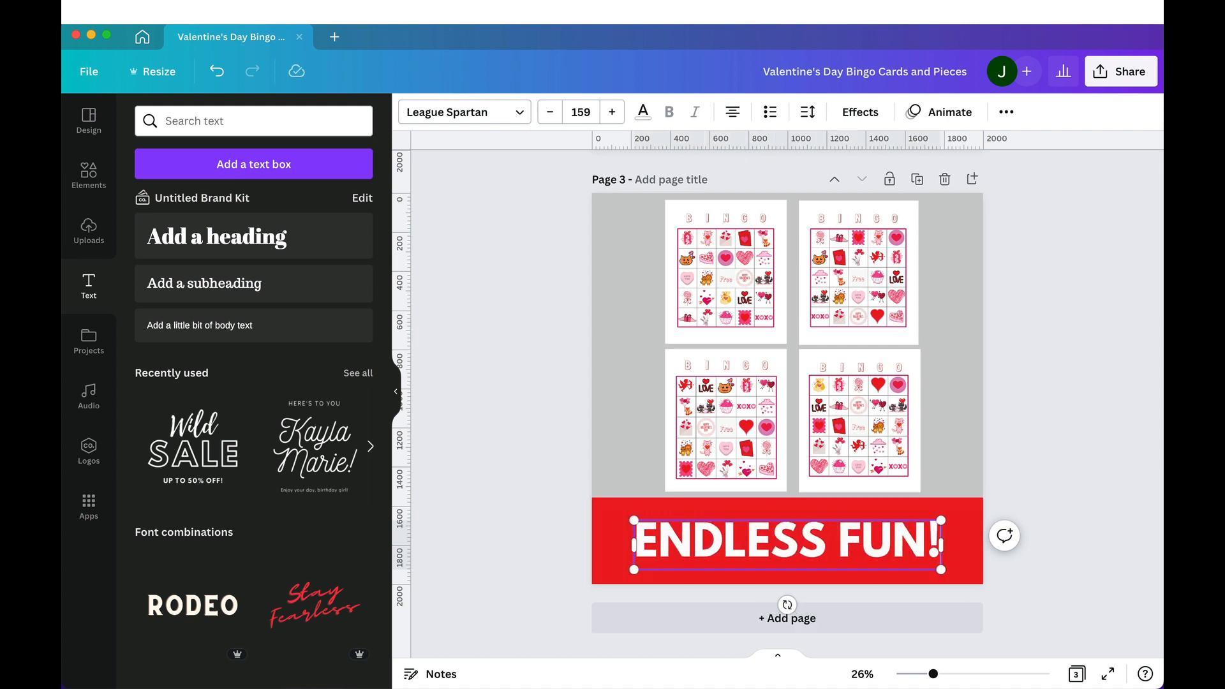
# Duplicate page 3 and replace the heading on the new page with "BINGO PIECES INCLUDES"
pyautogui.click(917, 179)
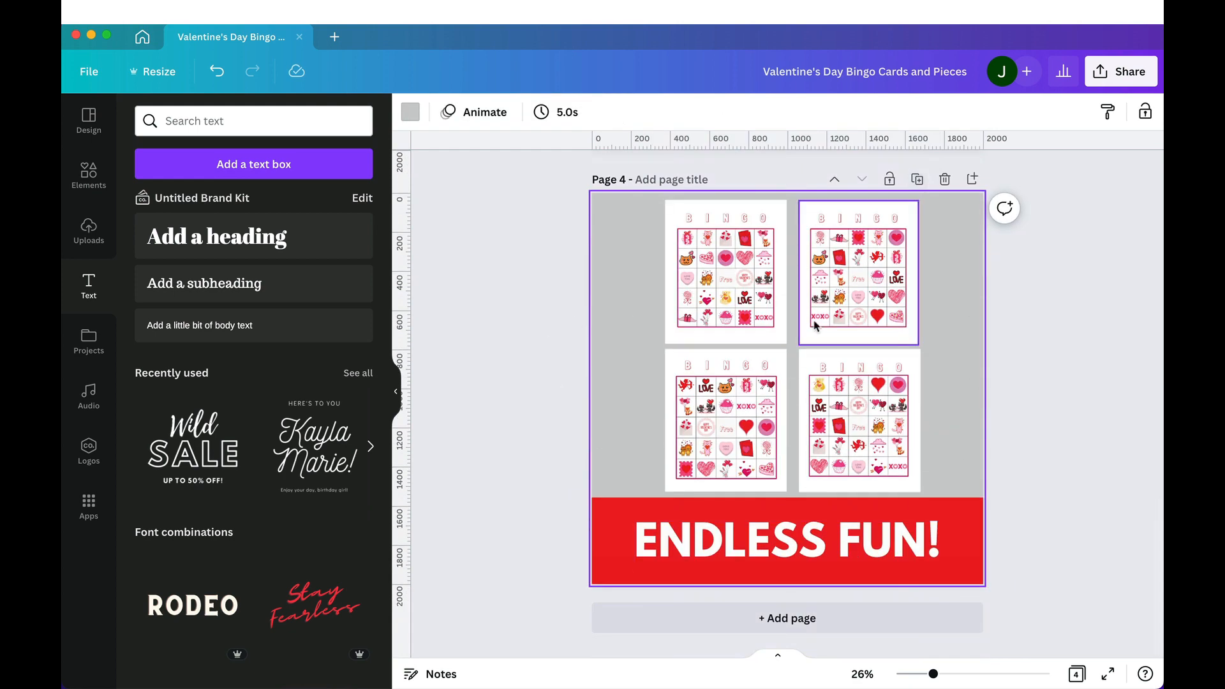
pyautogui.doubleClick(773, 547)
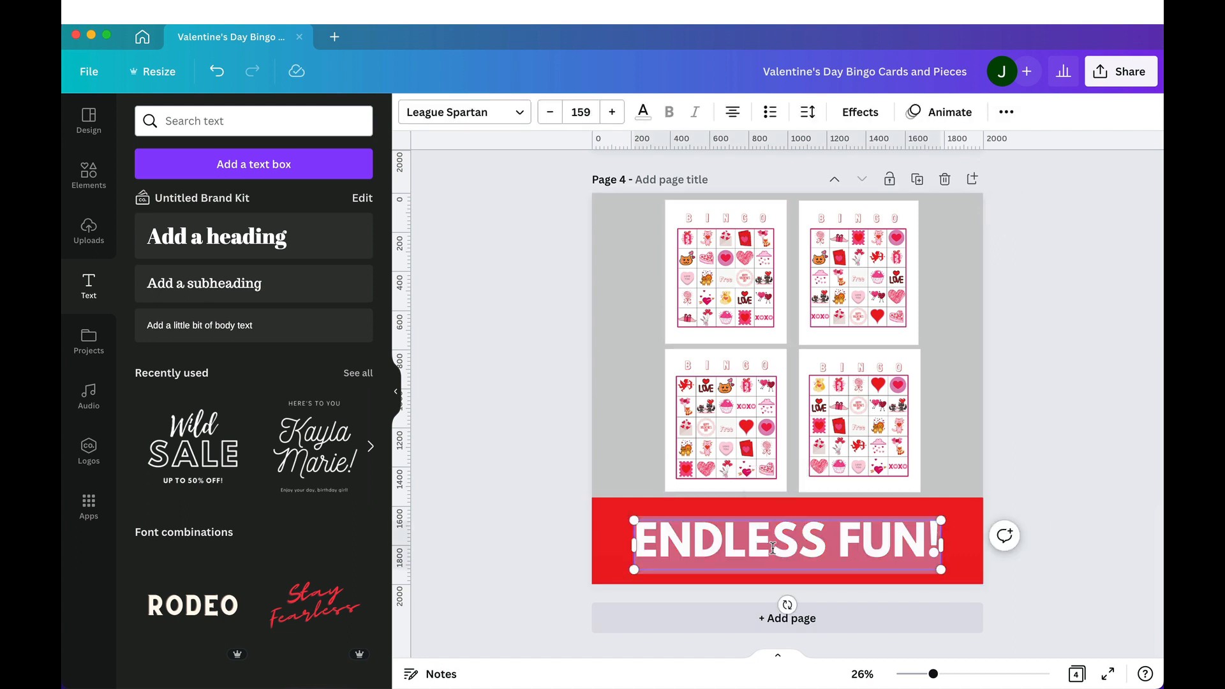
pyautogui.write('BINGO')
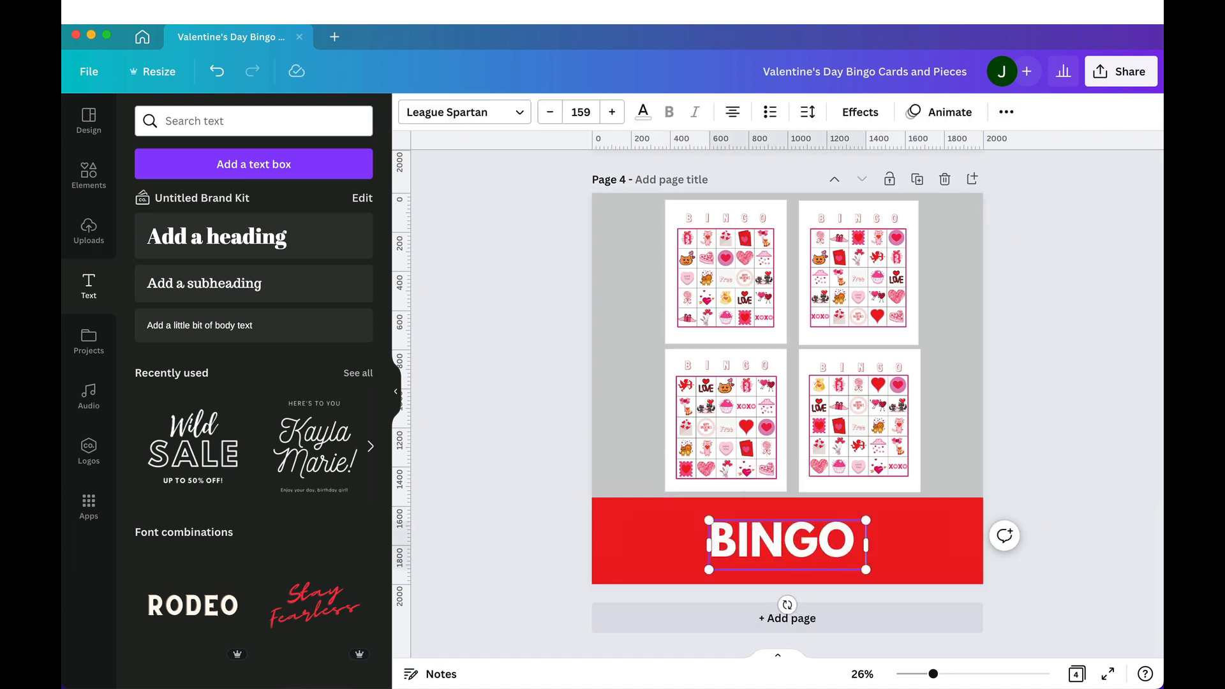
pyautogui.write(' PIECES')
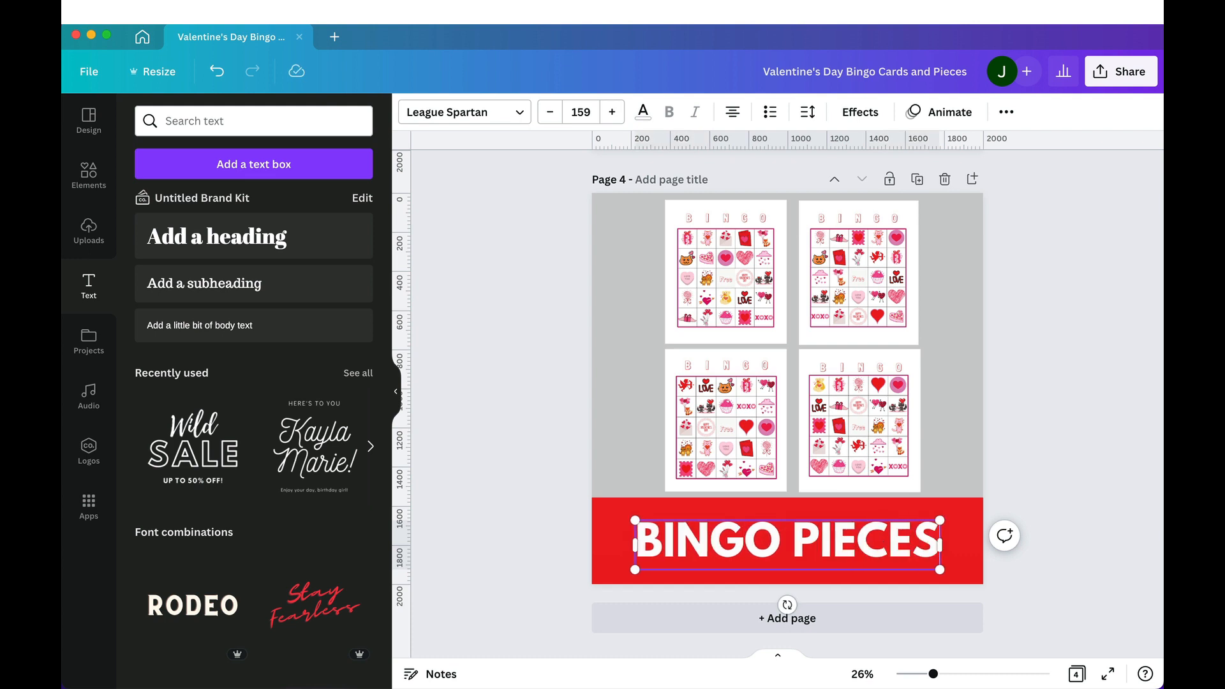
pyautogui.write(' INCLU')
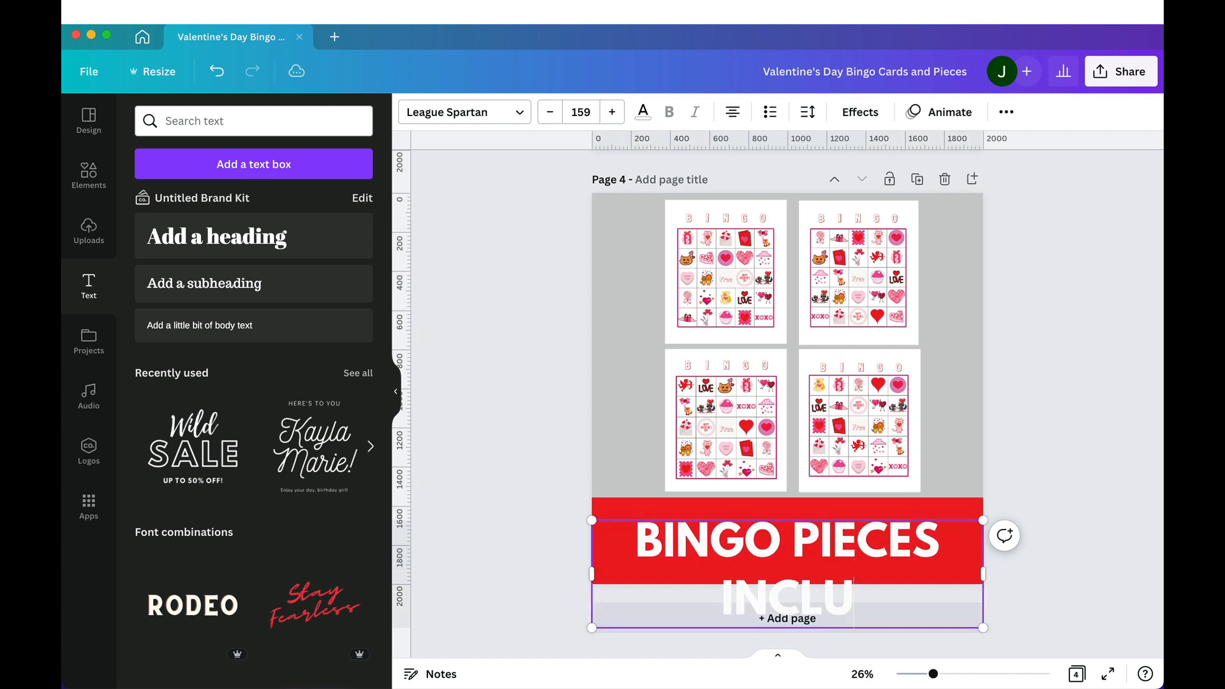
pyautogui.write('DES')
# Shrink page 4's two-line heading to font size 128 to fit the red band and change its last word to "INCLUDED"
pyautogui.moveTo(796, 539); pyautogui.dragTo(796, 516)
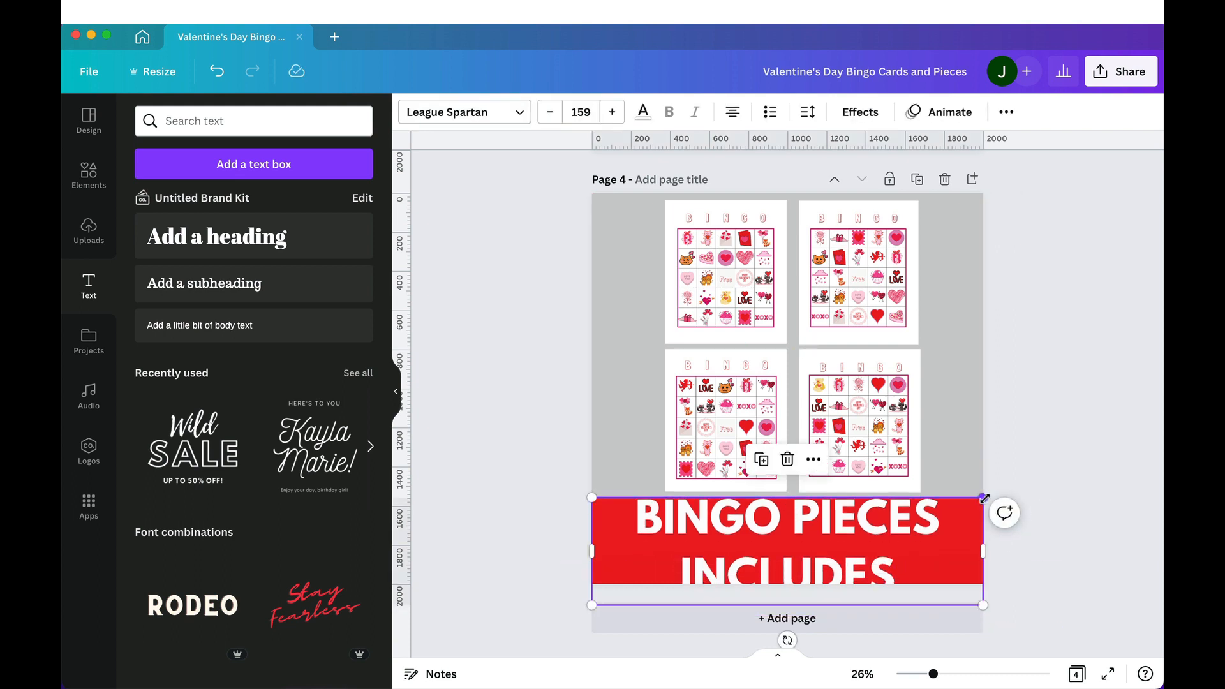
pyautogui.moveTo(985, 497); pyautogui.dragTo(944, 509)
pyautogui.moveTo(844, 514); pyautogui.dragTo(875, 502)
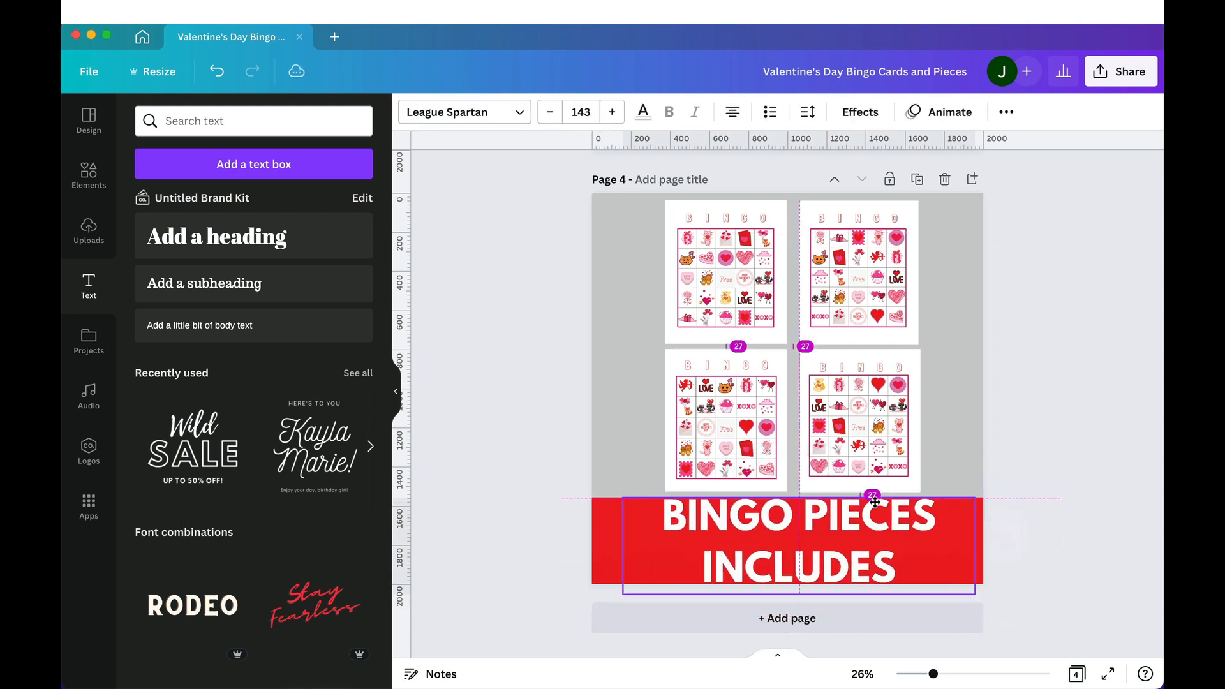
pyautogui.doubleClick(890, 572)
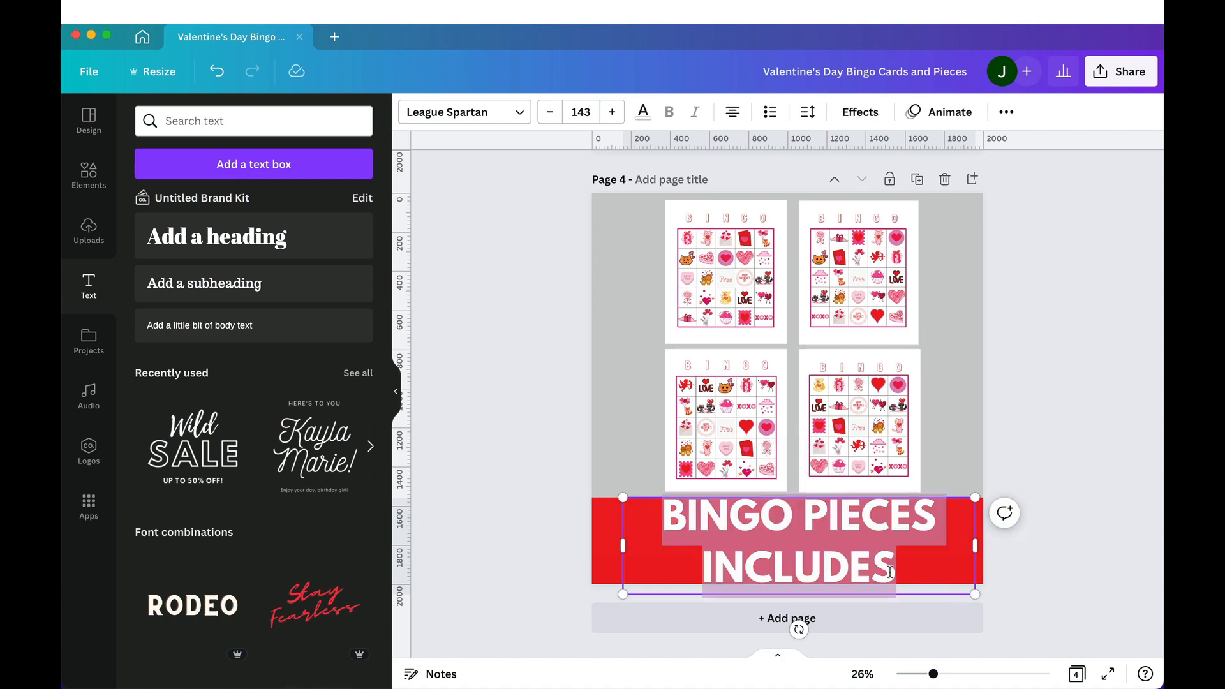
pyautogui.click(902, 573)
pyautogui.press('BackSpace')
pyautogui.write('D')
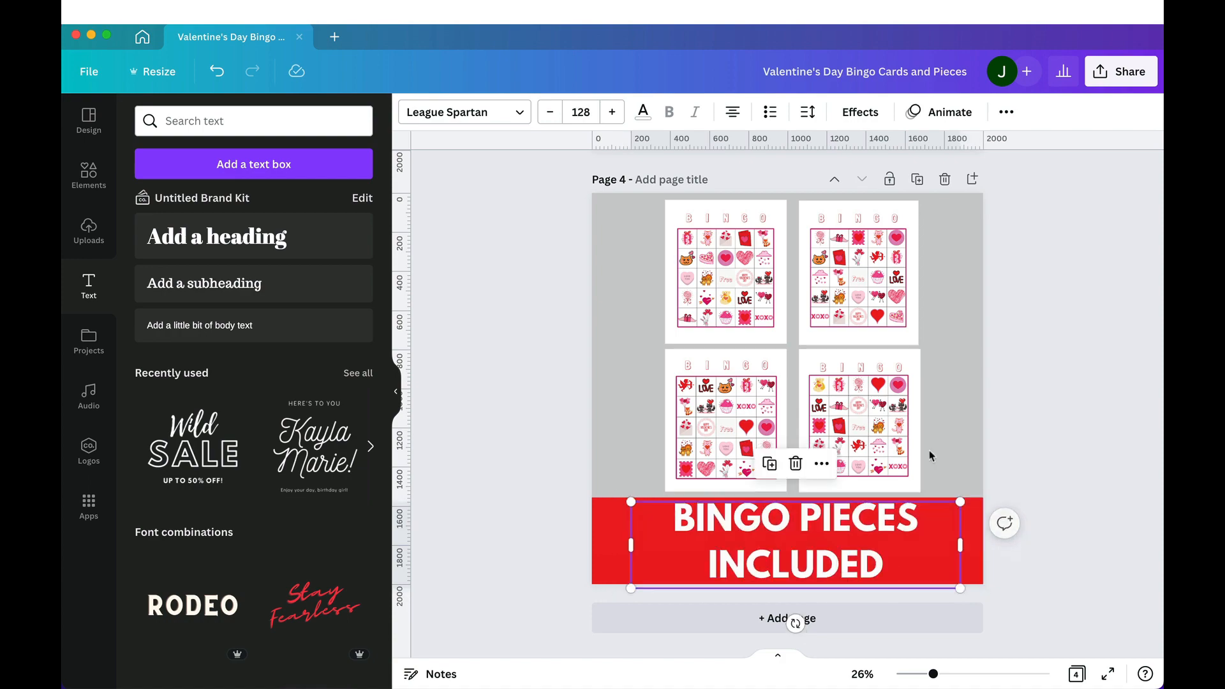
pyautogui.click(1109, 292)
# Add an Angle shadow to the upper-left bingo card on page 1
pyautogui.scroll(15, 1111, 307)
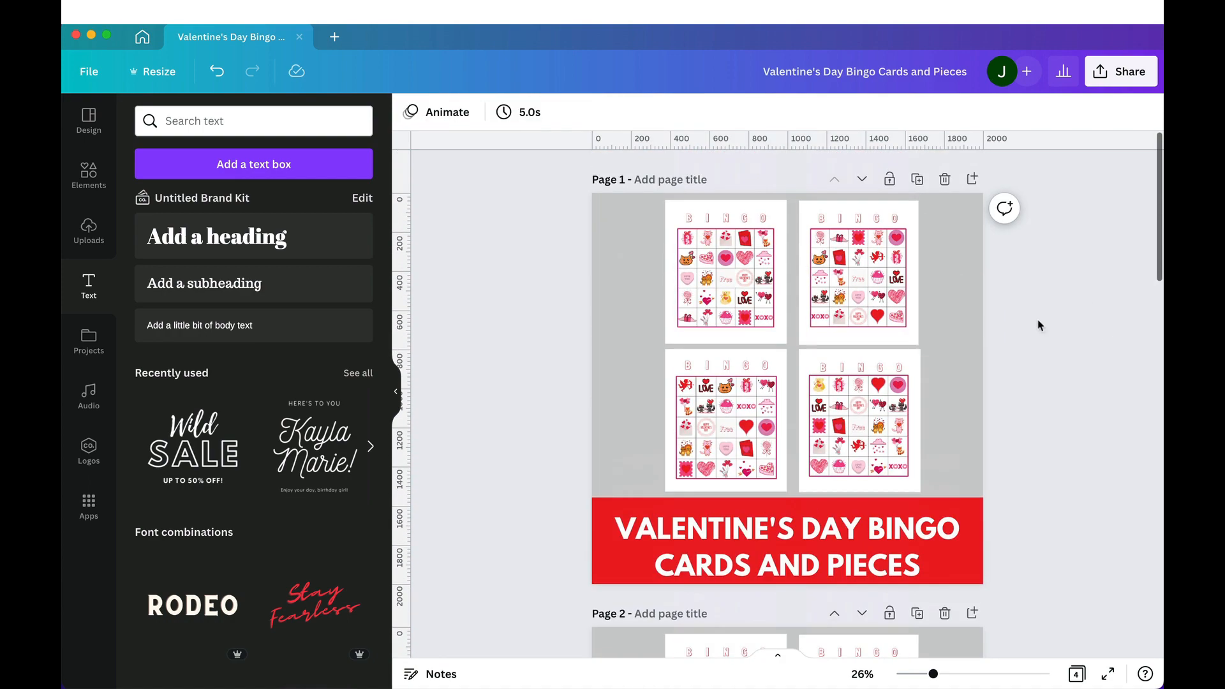
pyautogui.click(743, 280)
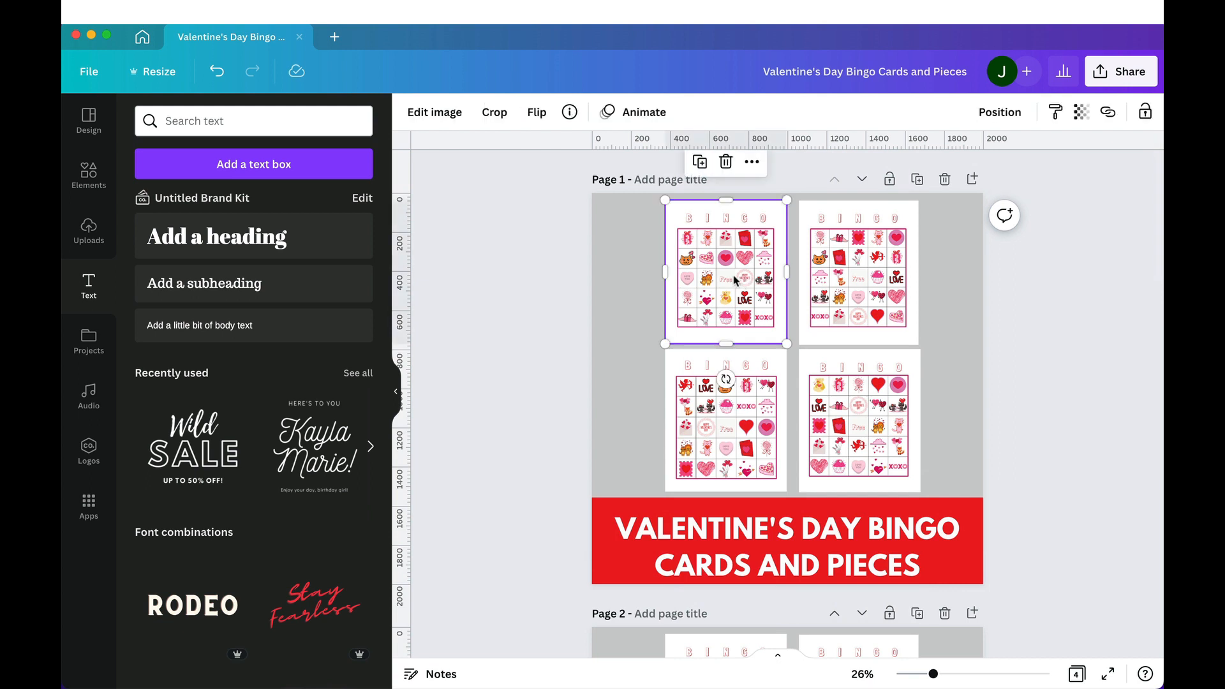
pyautogui.click(422, 117)
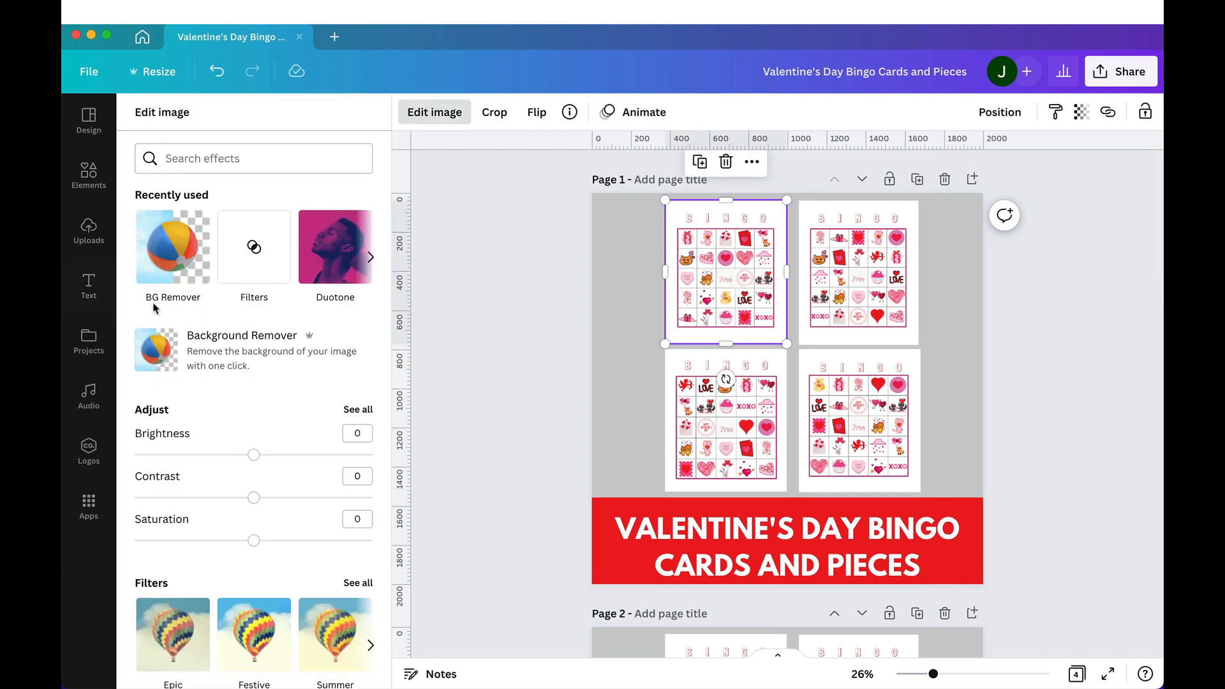
pyautogui.scroll(-5, 274, 544)
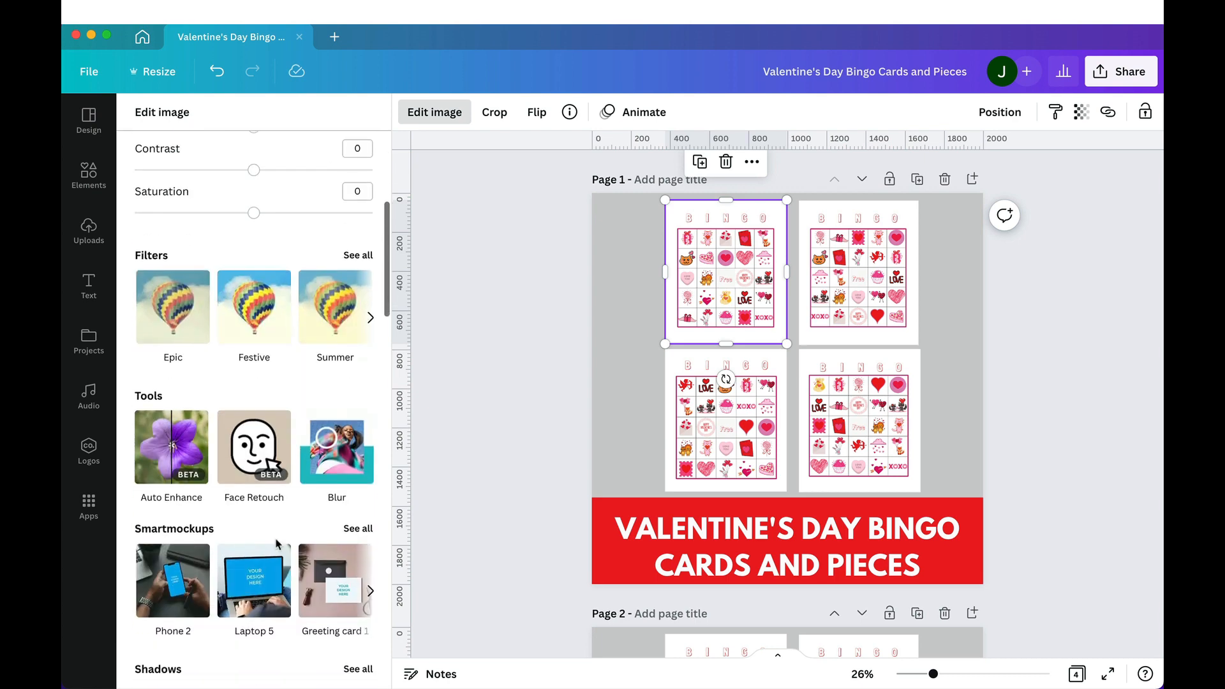
pyautogui.scroll(-4, 275, 544)
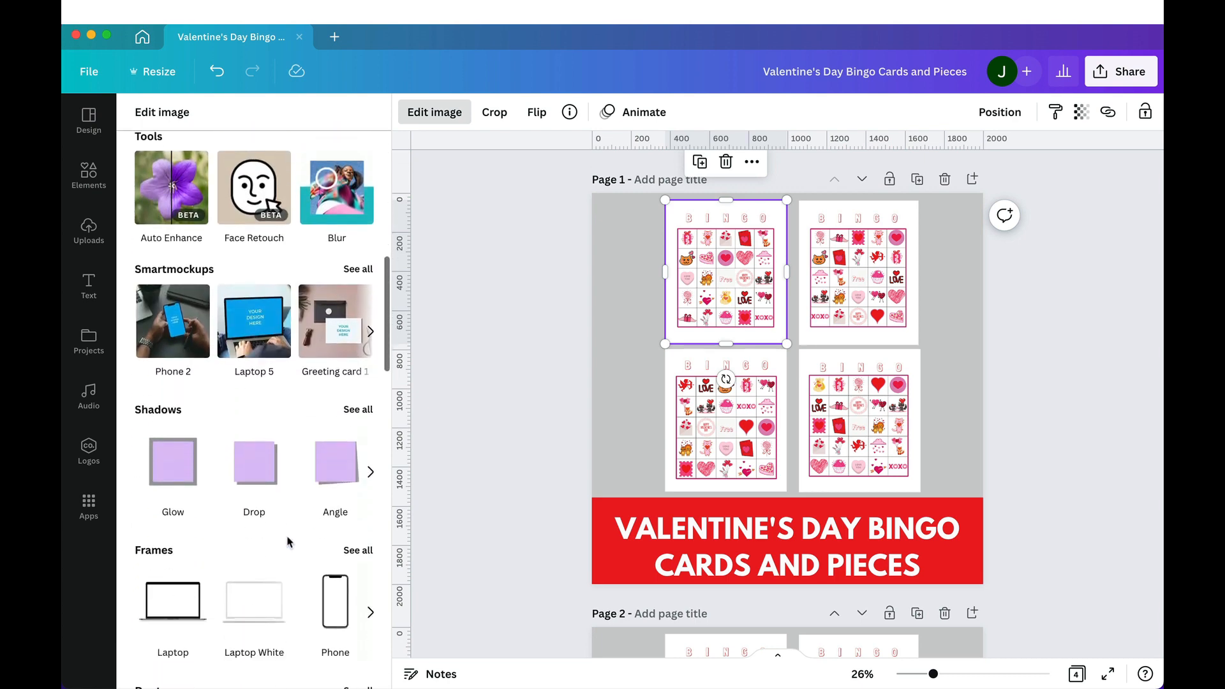
pyautogui.click(338, 469)
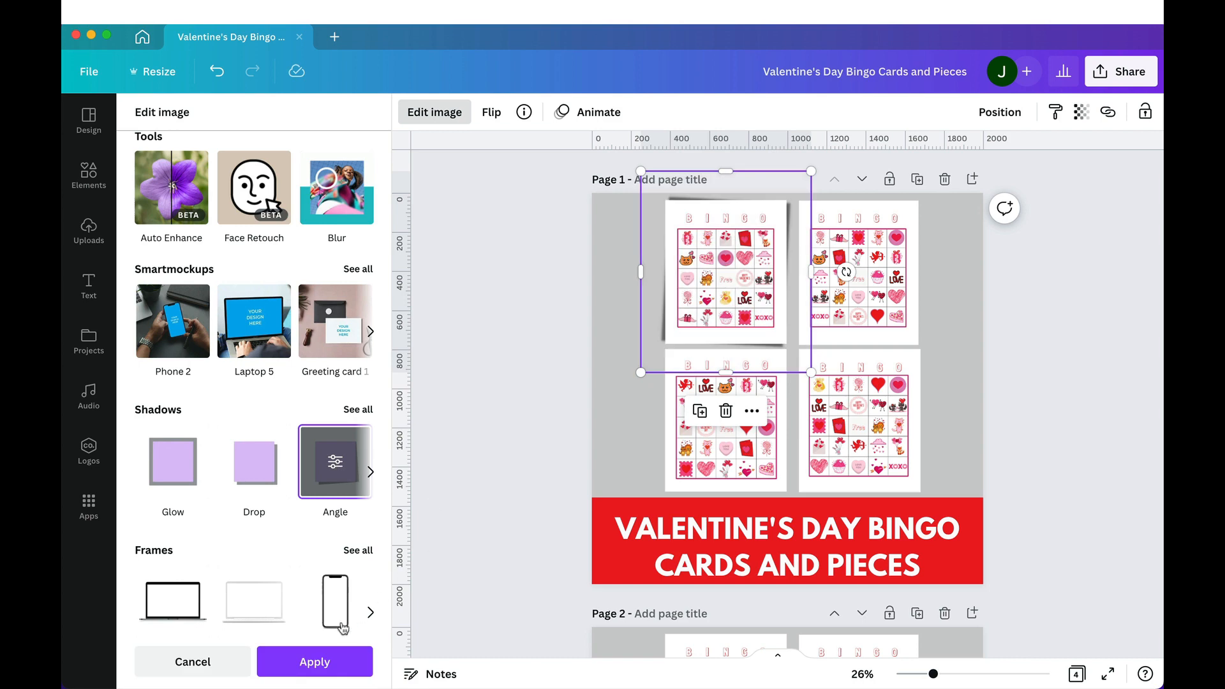
pyautogui.click(351, 661)
# Give the other three bingo cards on page 1 the same Angle shadow
pyautogui.click(879, 324)
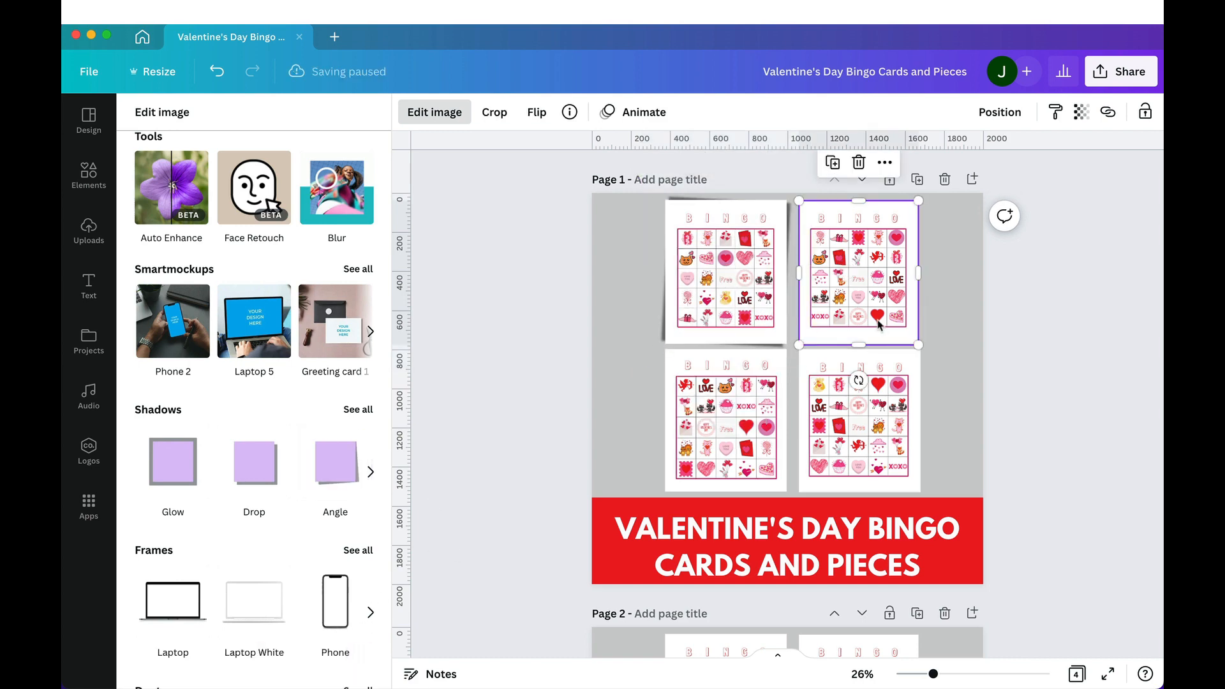
pyautogui.click(342, 472)
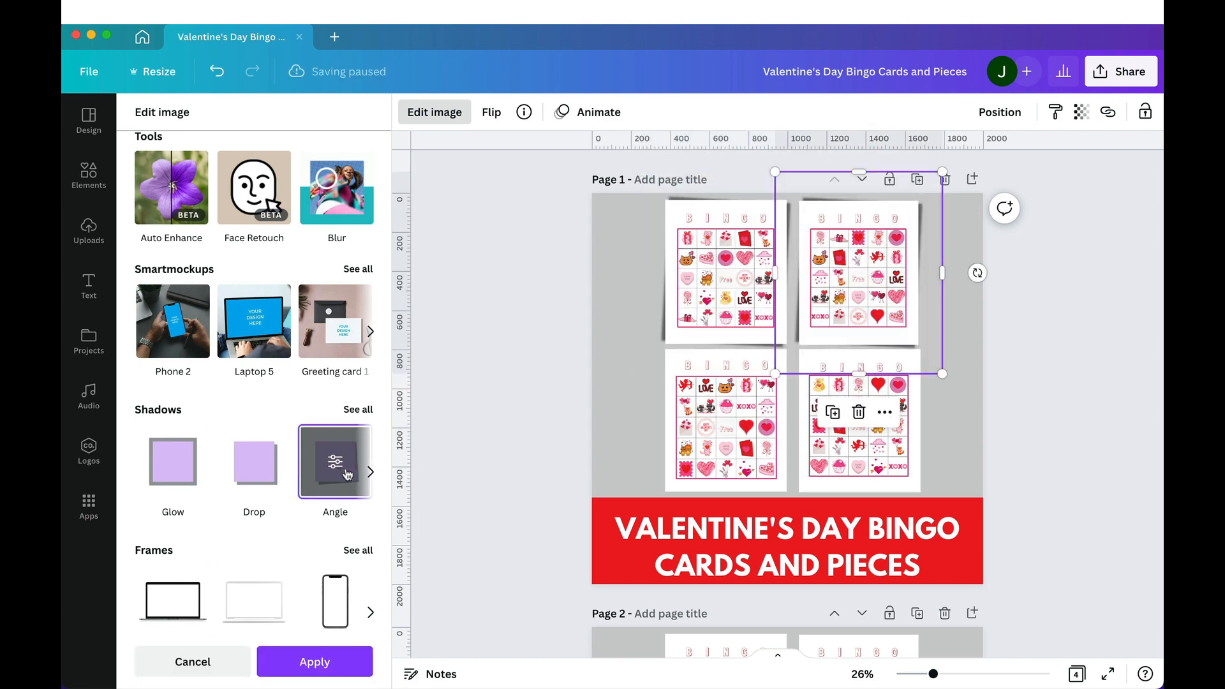
pyautogui.click(737, 461)
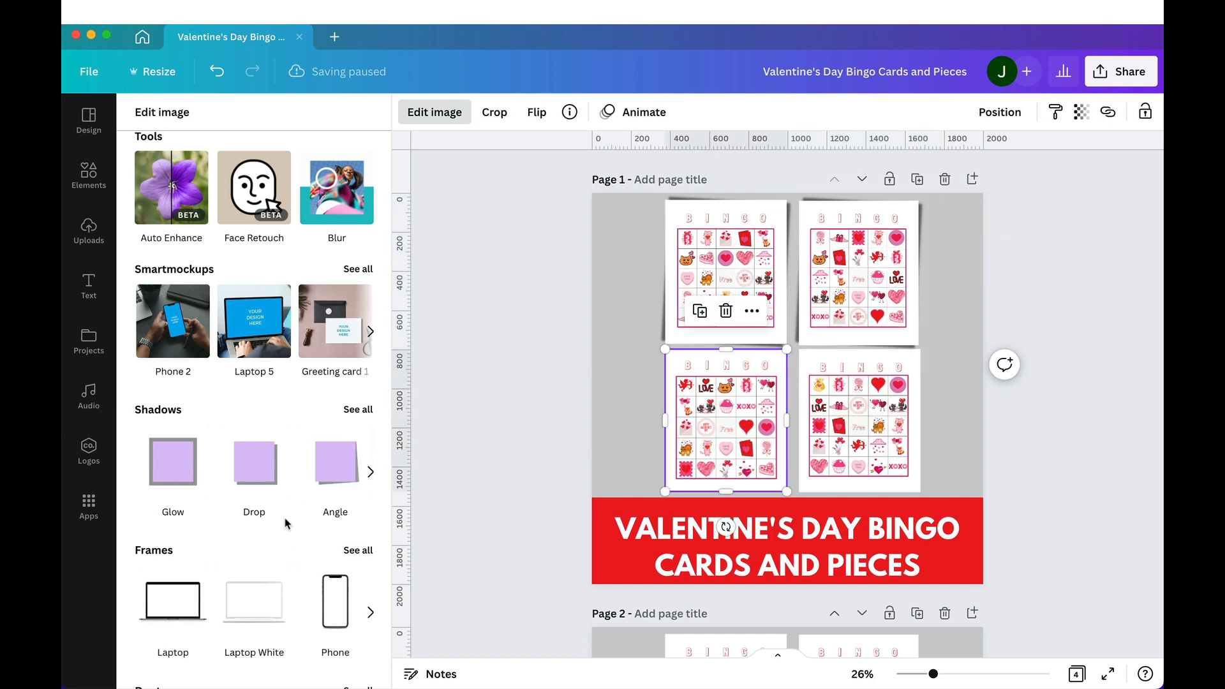
pyautogui.click(336, 469)
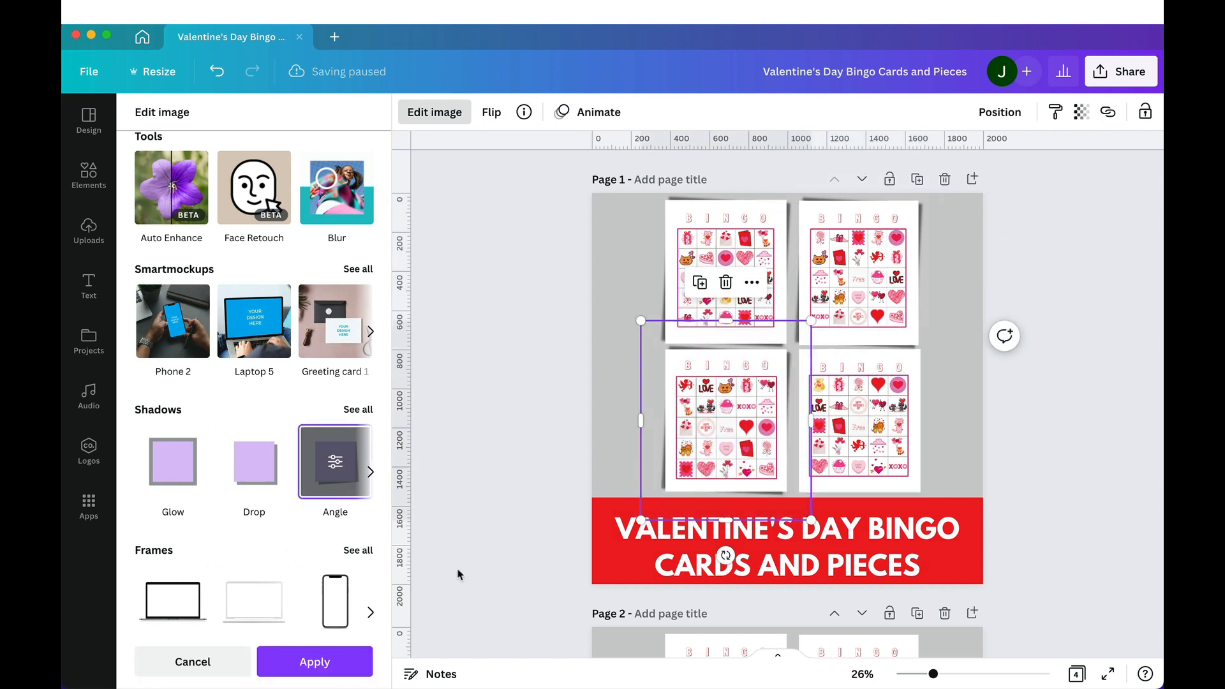
pyautogui.click(357, 658)
pyautogui.click(886, 485)
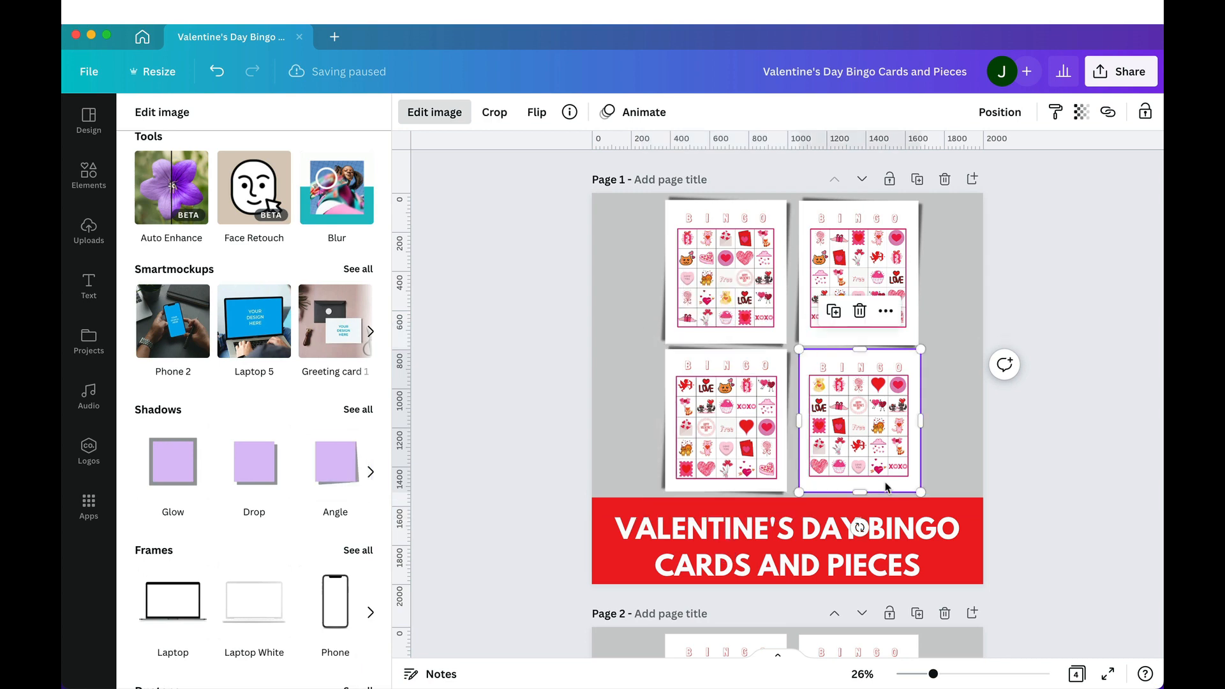
pyautogui.click(356, 470)
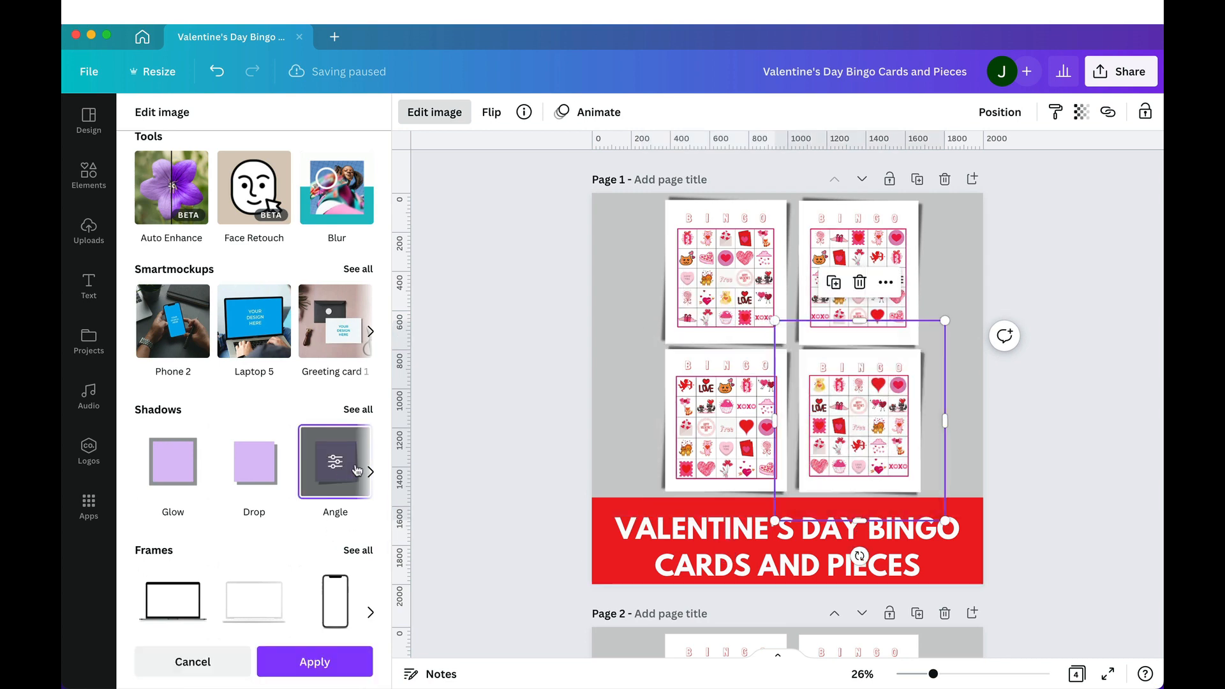
# Delete the two lower bingo cards from page 2
pyautogui.scroll(-5, 897, 496)
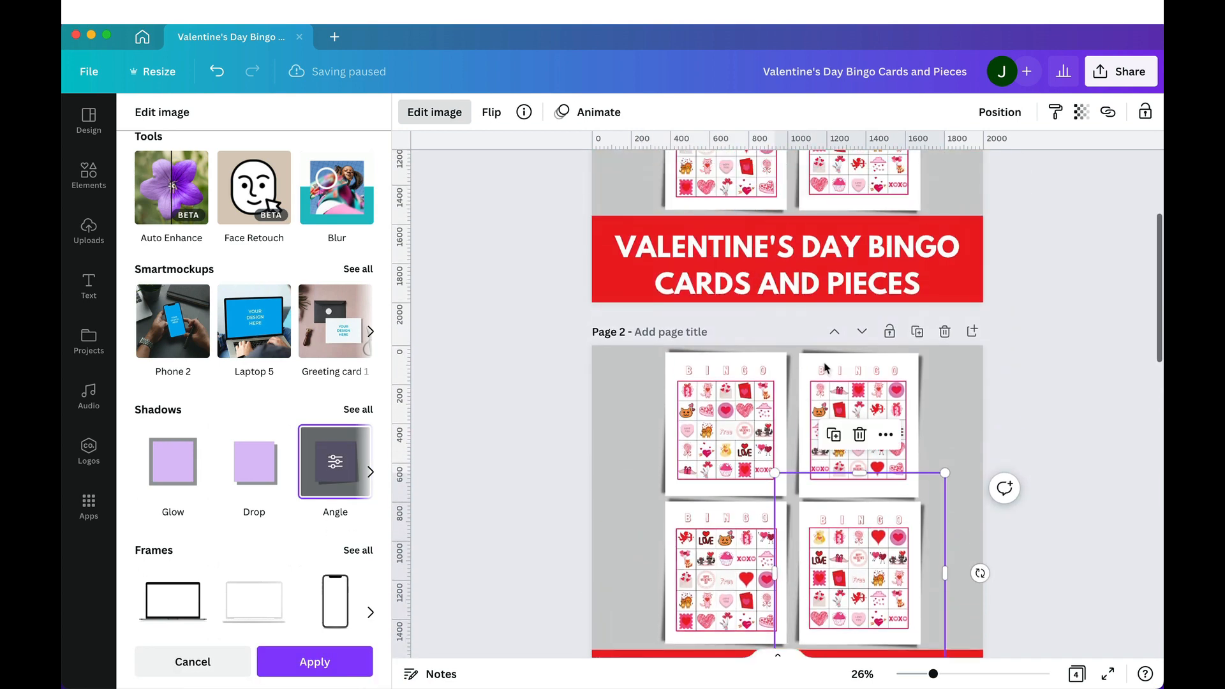
pyautogui.scroll(-2, 683, 508)
pyautogui.press('Escape')
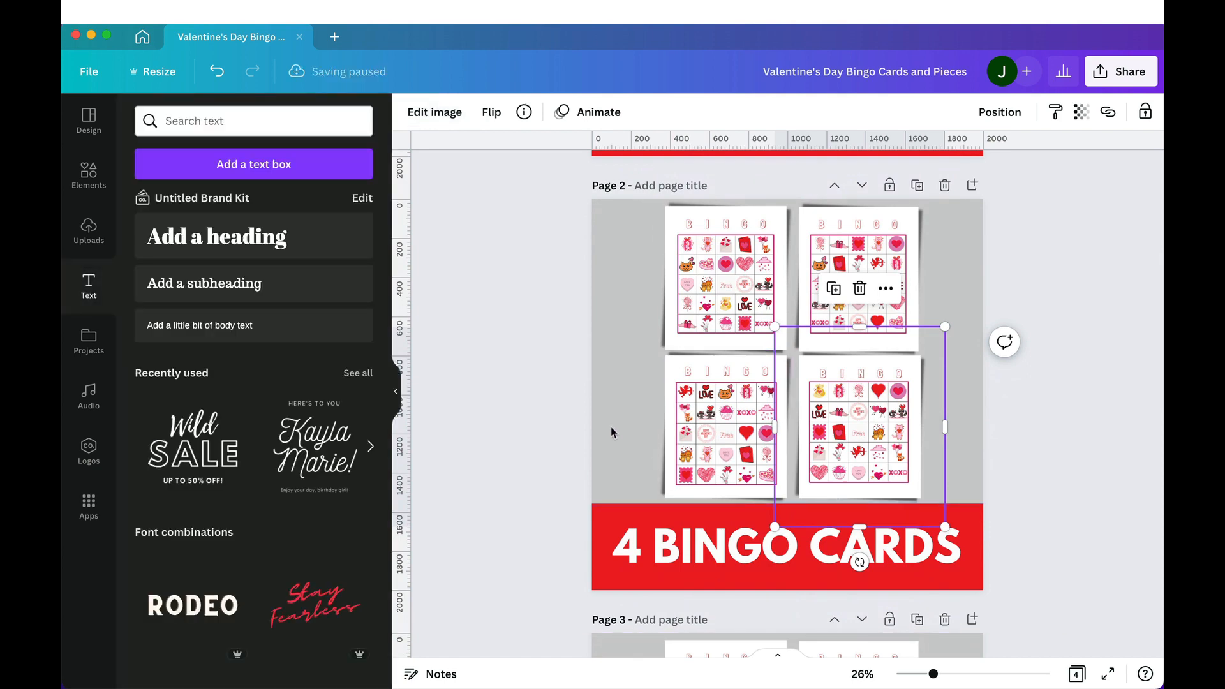
pyautogui.moveTo(611, 433); pyautogui.dragTo(892, 358)
pyautogui.press('Delete')
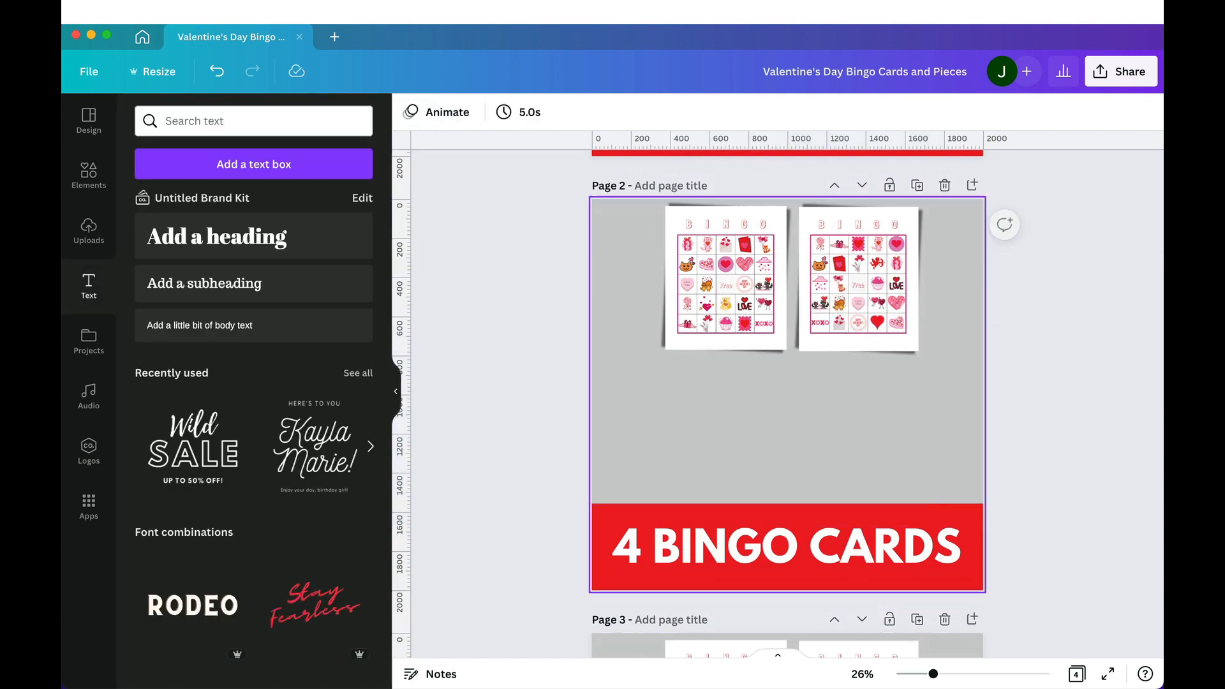
# Enlarge page 2's two remaining bingo cards together to nearly the page width and centre them in the grey area above the red band
pyautogui.click(873, 278)
pyautogui.keyDown('shift'); pyautogui.click(728, 281); pyautogui.keyUp('shift')
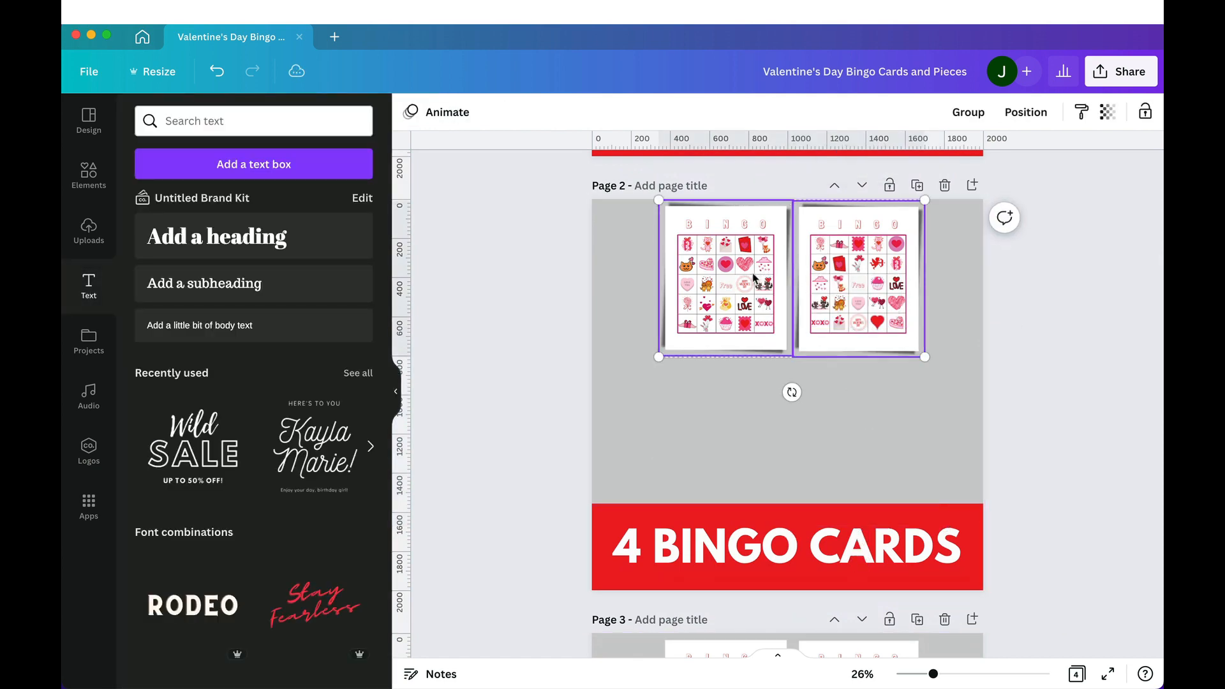
pyautogui.moveTo(924, 356); pyautogui.dragTo(1039, 465)
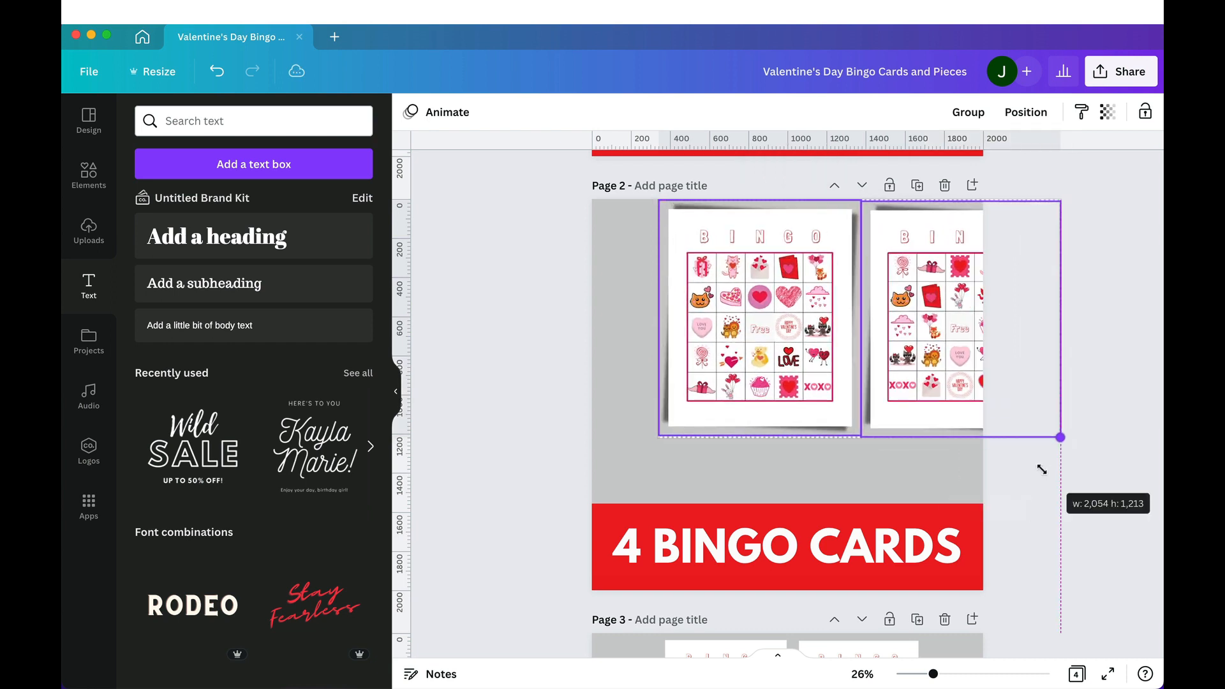
pyautogui.moveTo(933, 282); pyautogui.dragTo(866, 309)
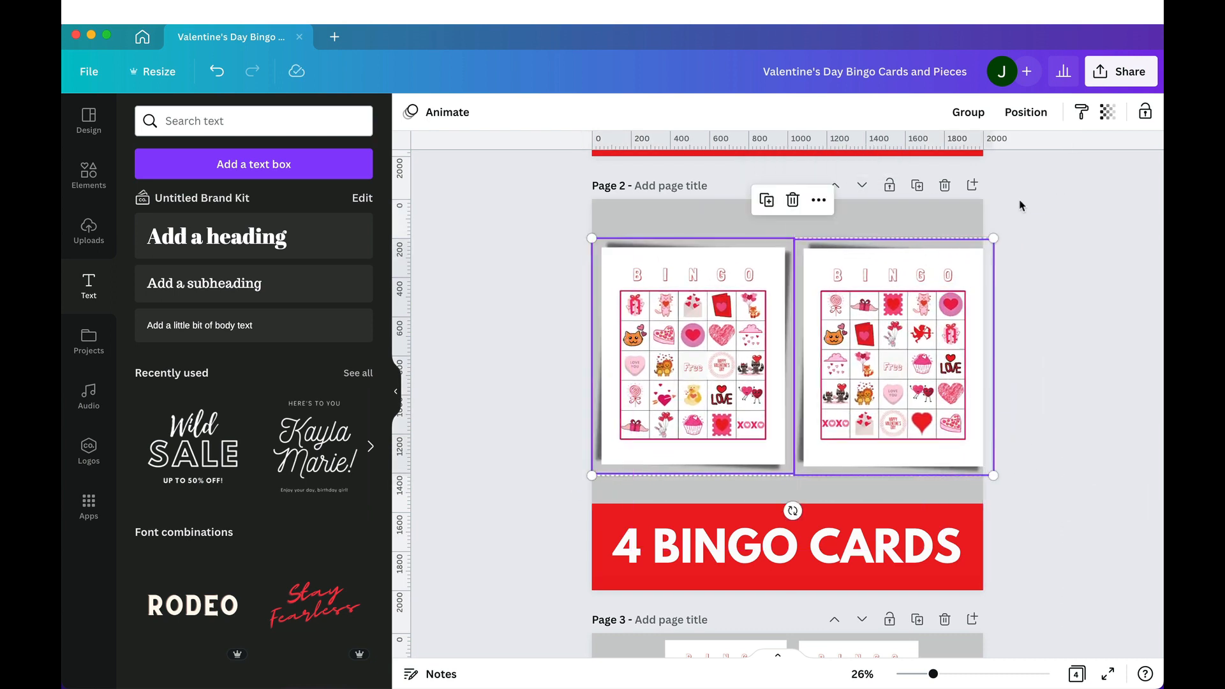
pyautogui.moveTo(993, 239); pyautogui.dragTo(972, 248)
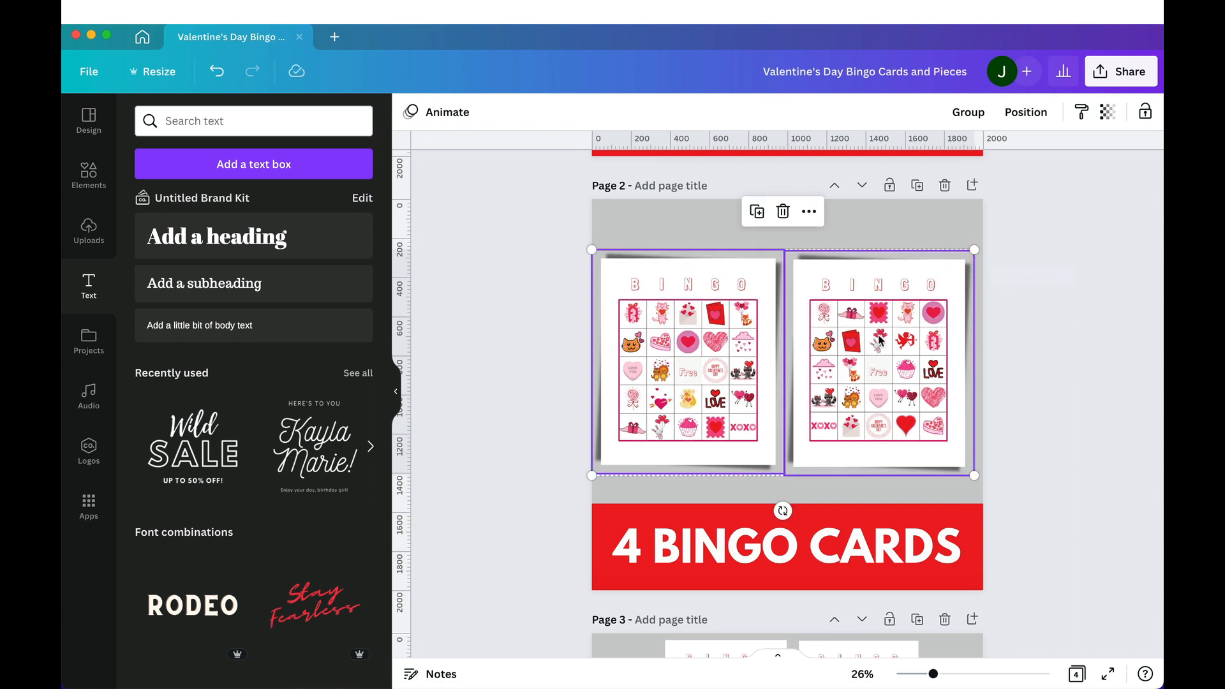
pyautogui.moveTo(881, 338); pyautogui.dragTo(879, 330)
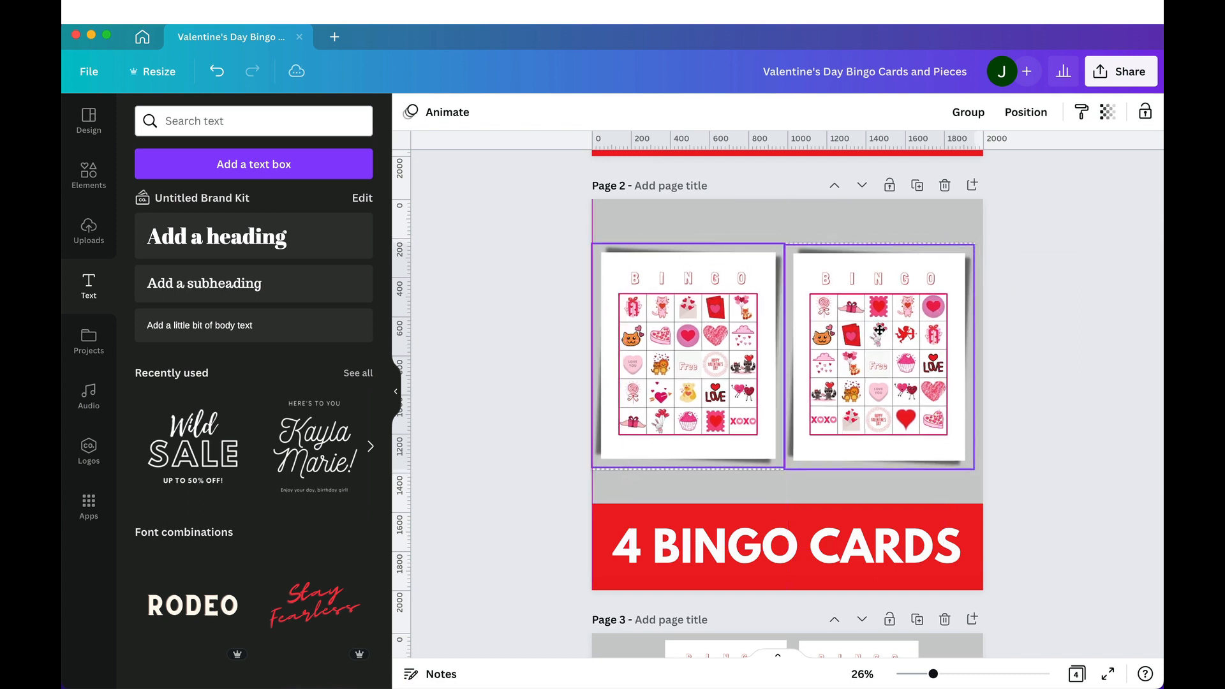
pyautogui.click(1132, 426)
# Delete the two upper bingo cards on page 3 and move the two remaining ones up to the middle of the grey area
pyautogui.scroll(-5, 1135, 429)
pyautogui.scroll(-2, 1135, 429)
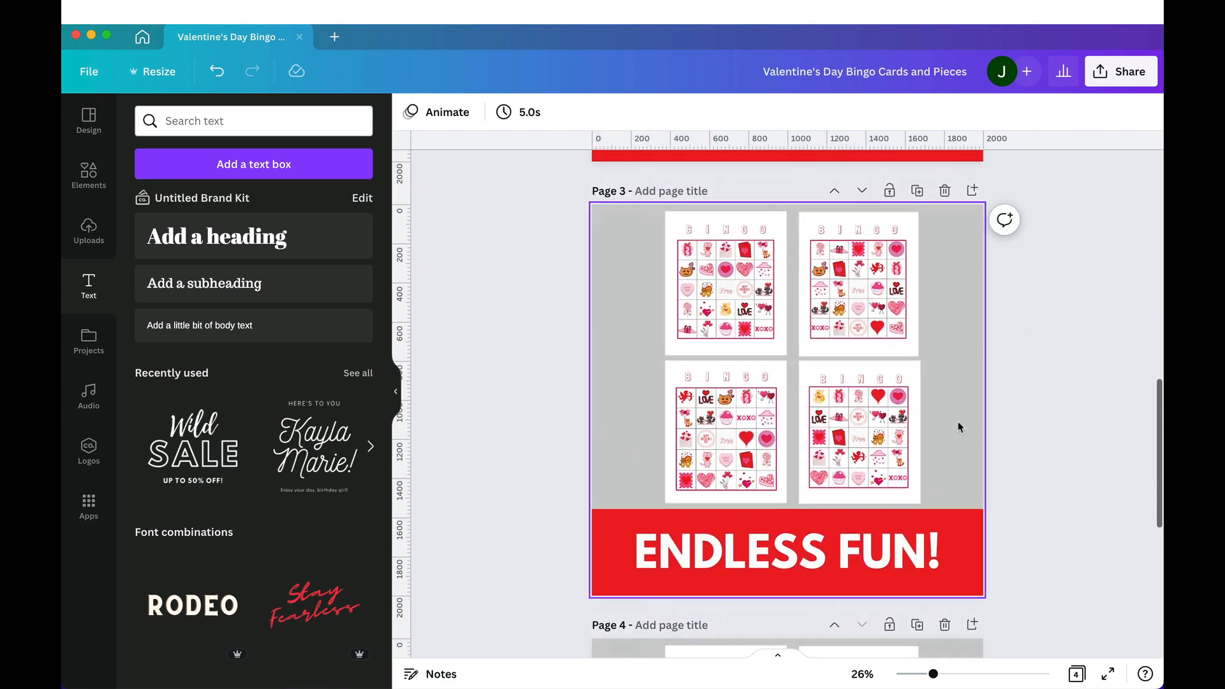
pyautogui.click(728, 321)
pyautogui.keyDown('shift'); pyautogui.click(830, 297); pyautogui.keyUp('shift')
pyautogui.press('Delete')
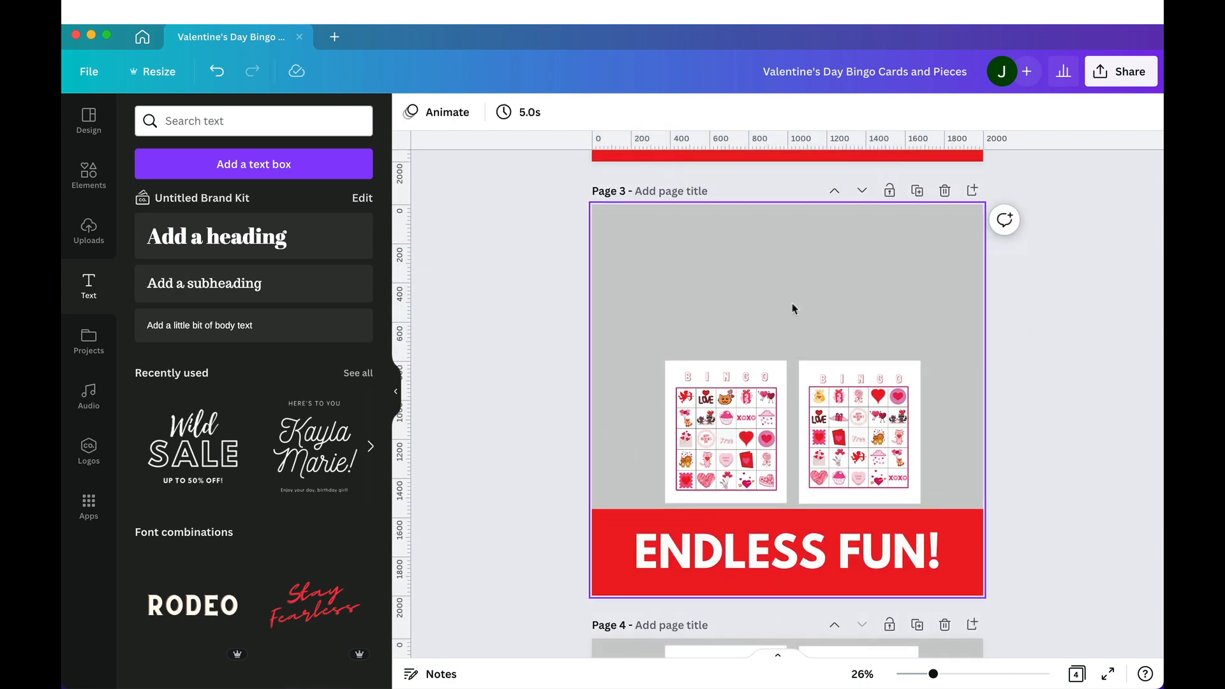
pyautogui.click(714, 403)
pyautogui.keyDown('shift'); pyautogui.click(858, 429); pyautogui.keyUp('shift')
pyautogui.moveTo(884, 429); pyautogui.dragTo(856, 331)
# Apply the Angle shadow to both bingo cards on page 3
pyautogui.click(670, 335)
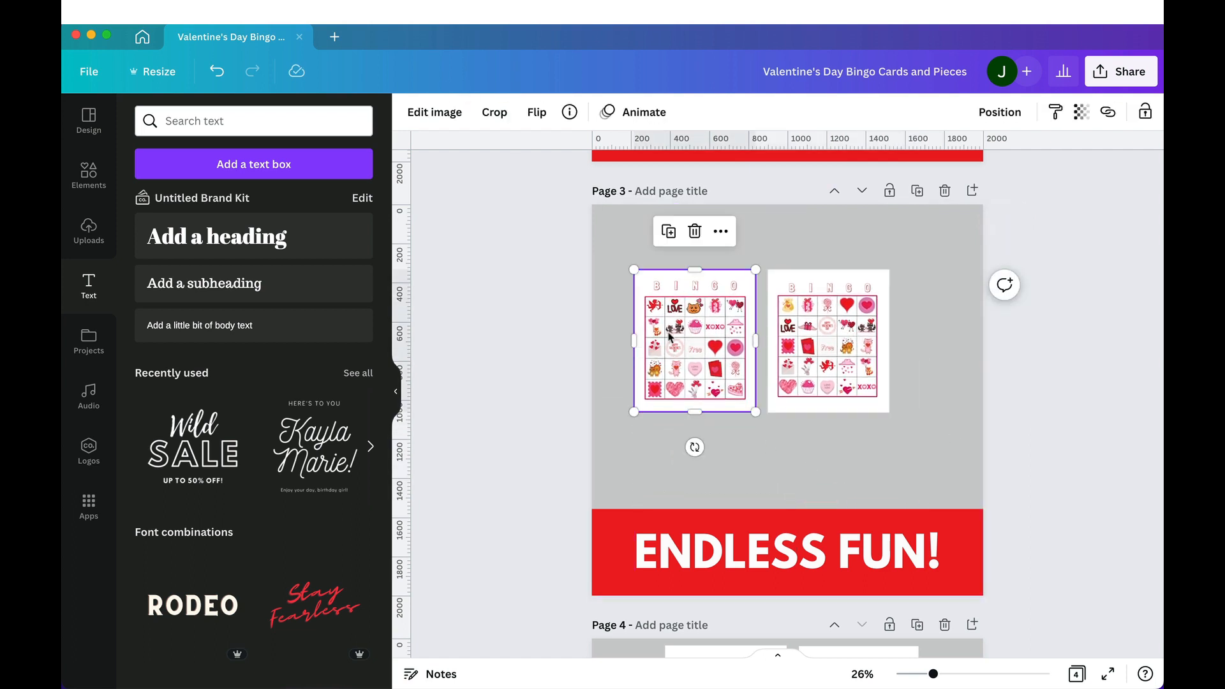
pyautogui.click(434, 112)
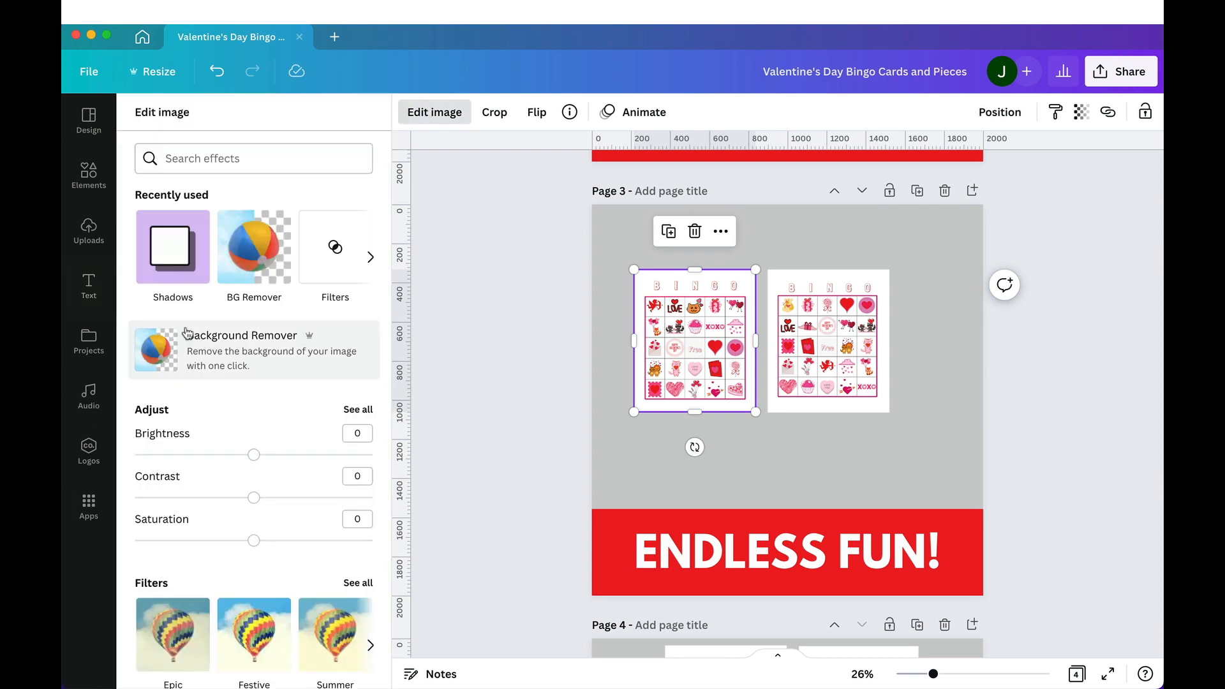
pyautogui.click(159, 268)
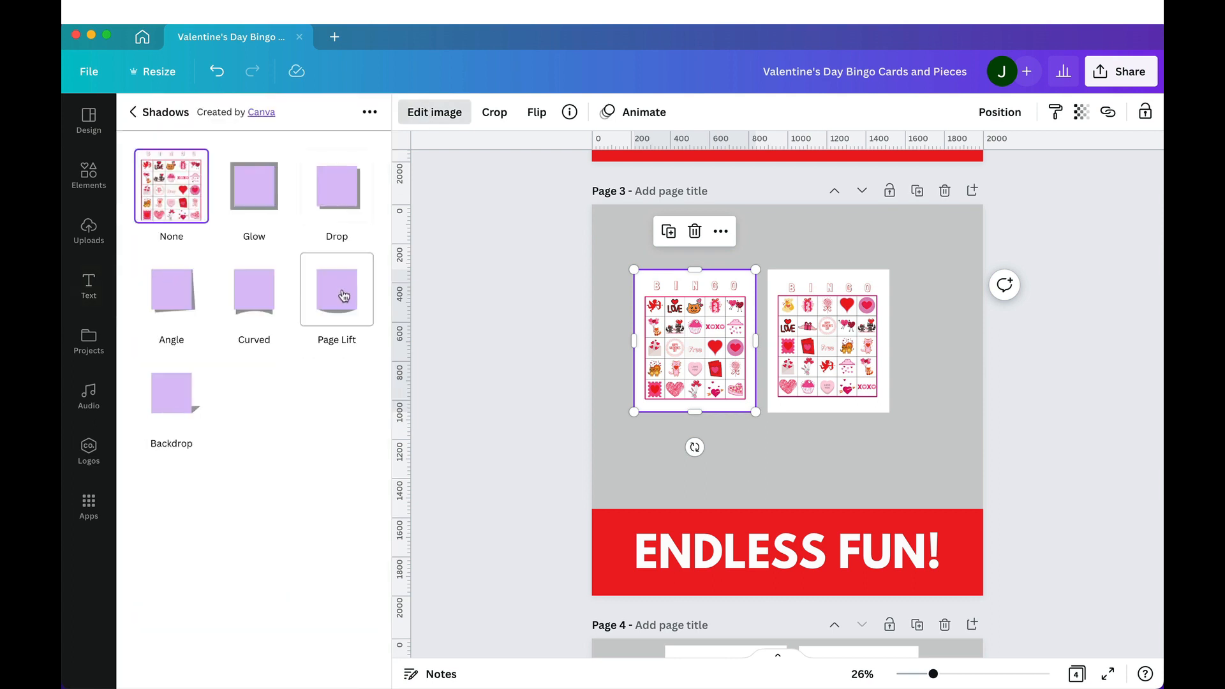
pyautogui.click(166, 296)
pyautogui.click(859, 373)
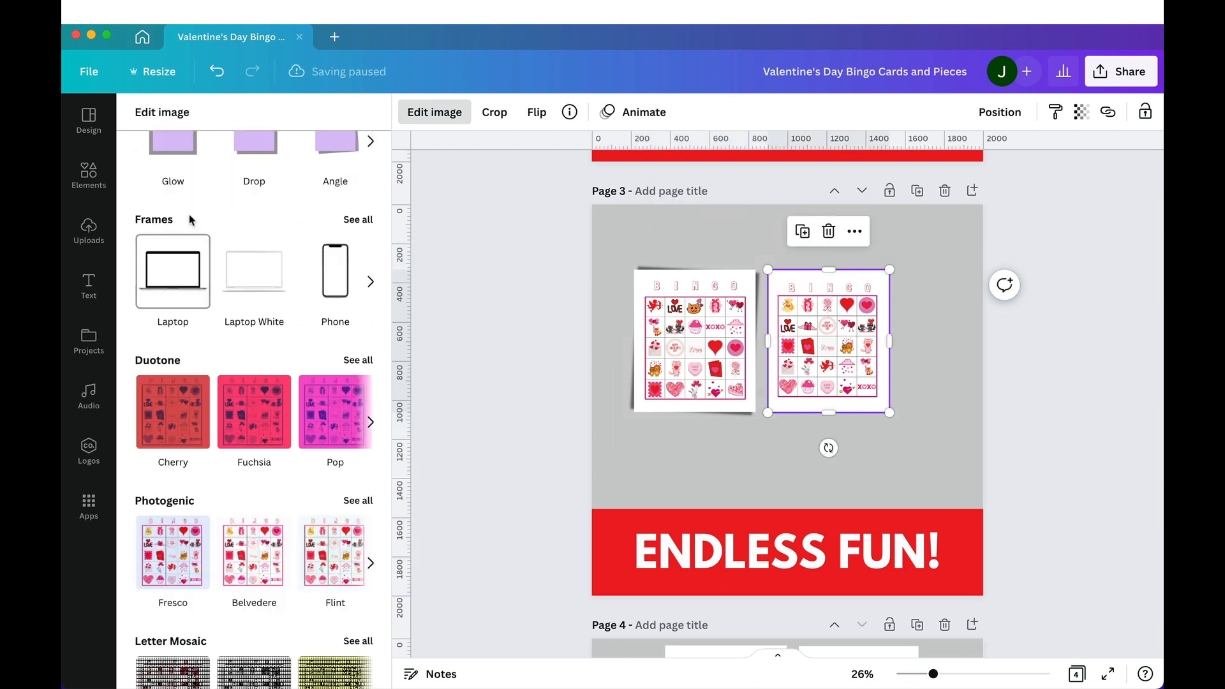
pyautogui.click(332, 167)
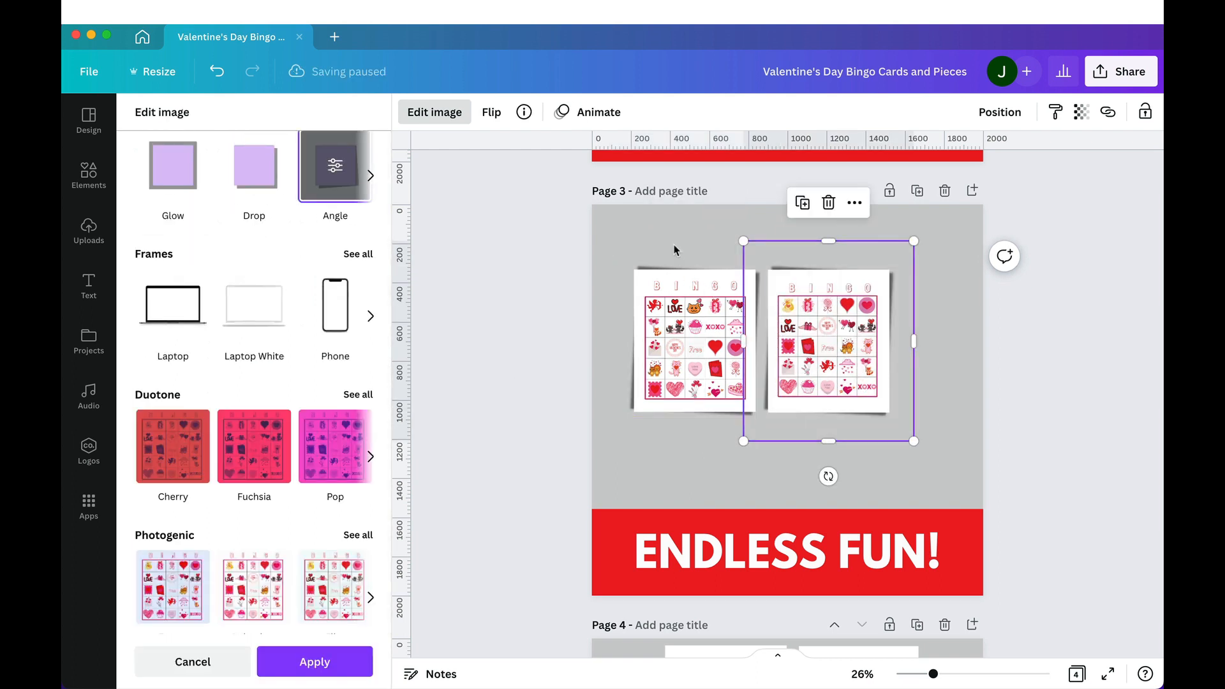
pyautogui.press('Escape')
# Enlarge both bingo cards on page 3 together to nearly the page width and centre them above the "ENDLESS FUN!" band
pyautogui.click(648, 251)
pyautogui.moveTo(795, 359); pyautogui.dragTo(973, 519)
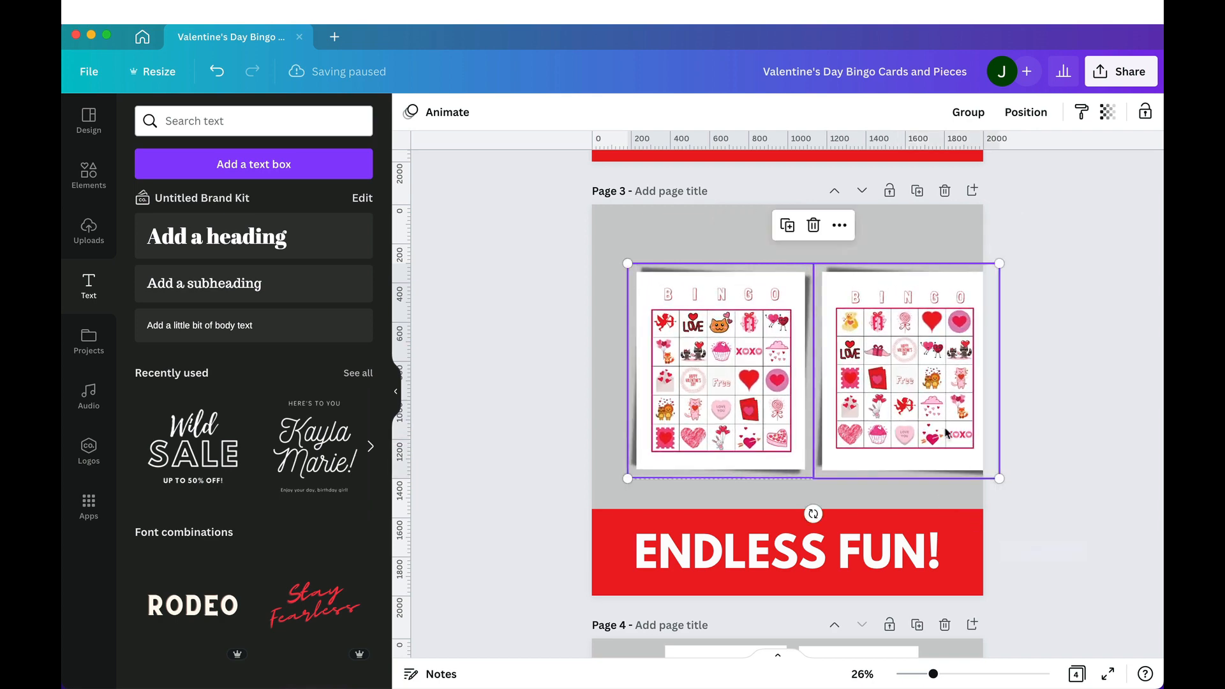
pyautogui.moveTo(942, 428); pyautogui.dragTo(917, 418)
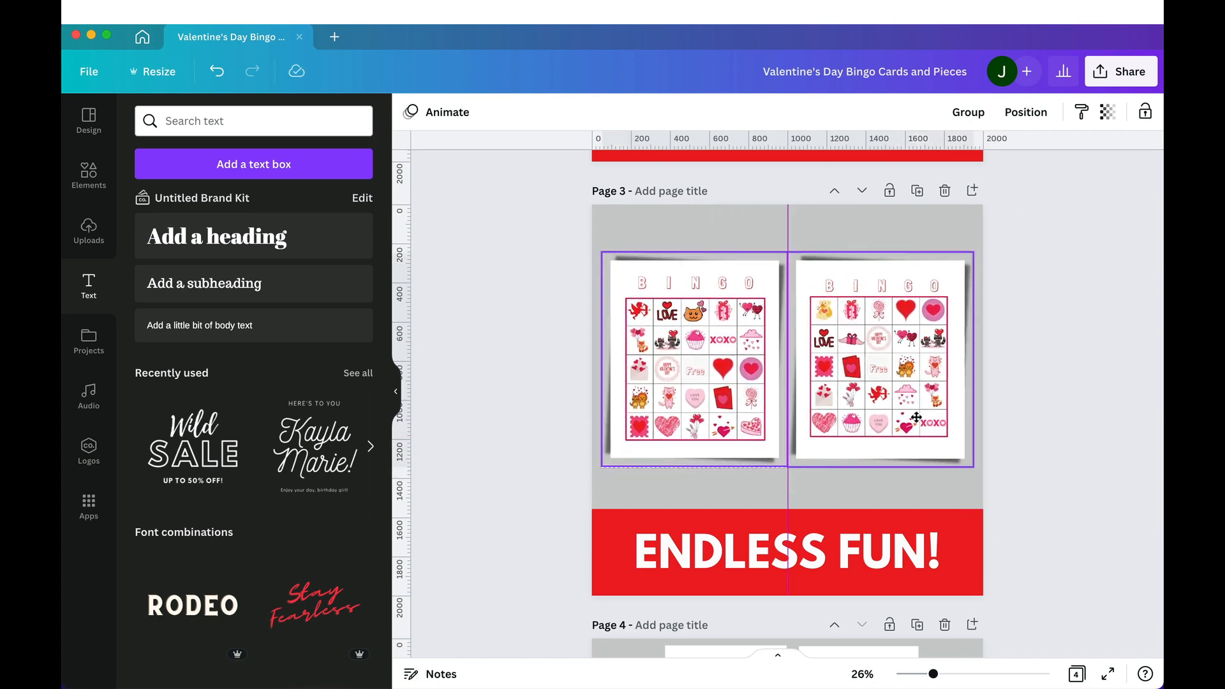
pyautogui.scroll(3, 917, 421)
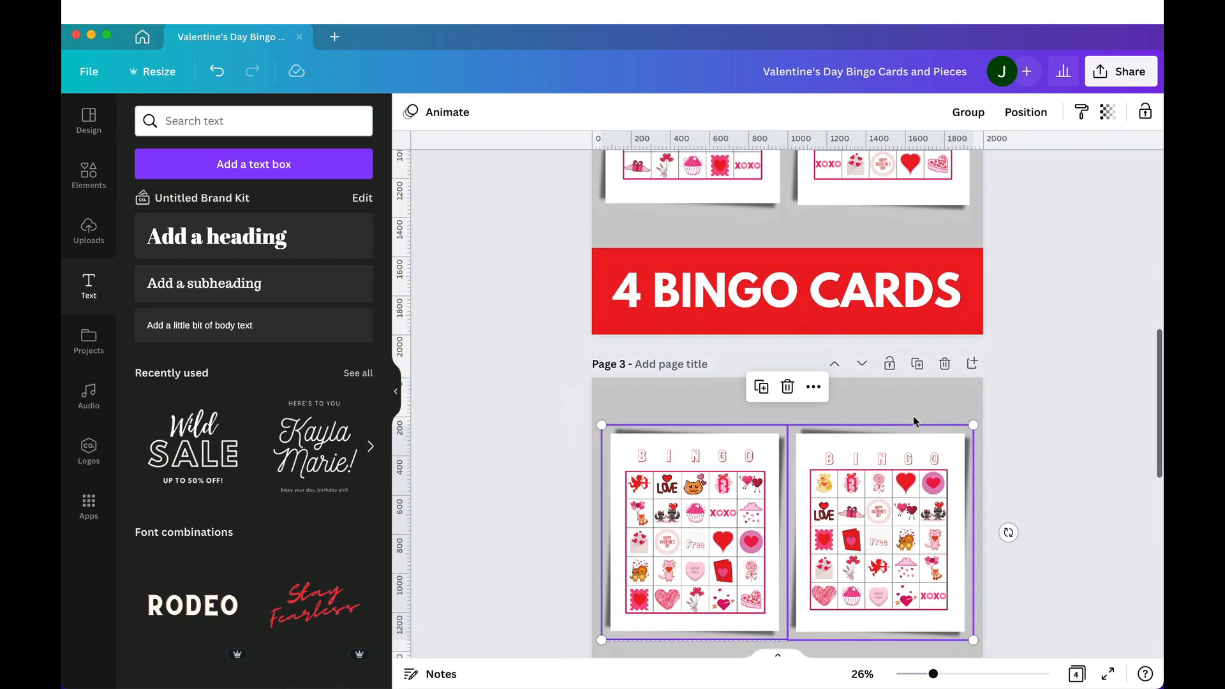
pyautogui.scroll(-3, 919, 357)
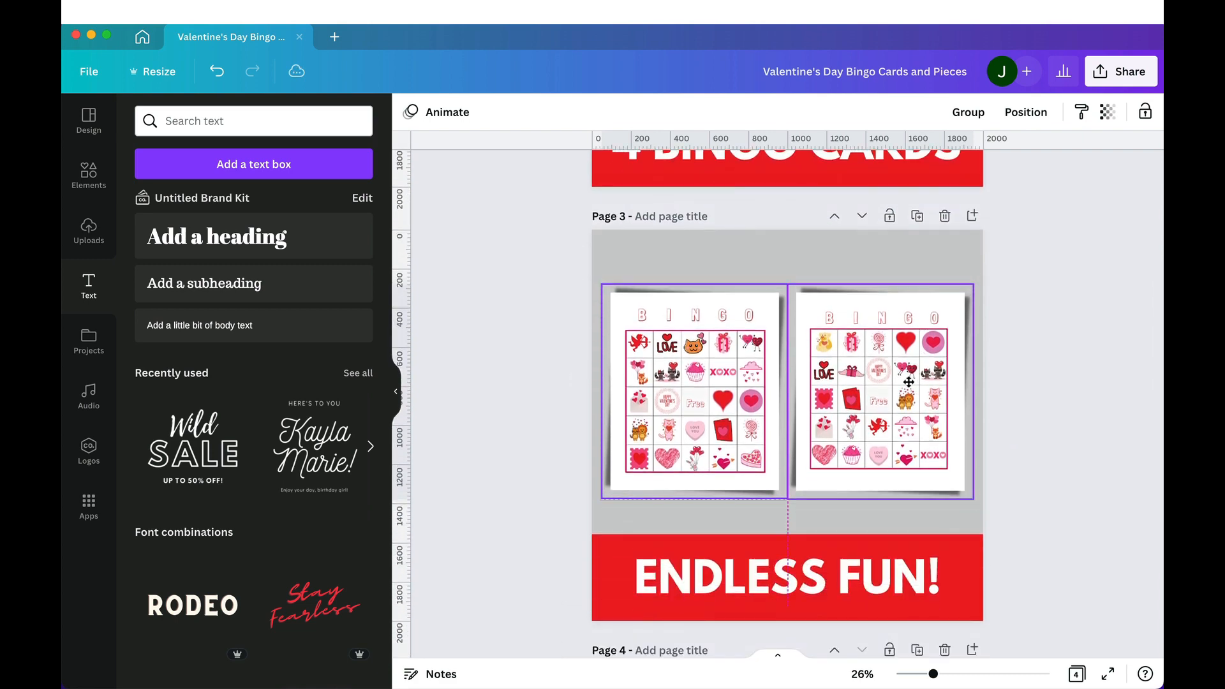
pyautogui.scroll(-4, 912, 383)
pyautogui.scroll(3, 909, 381)
pyautogui.scroll(1, 910, 386)
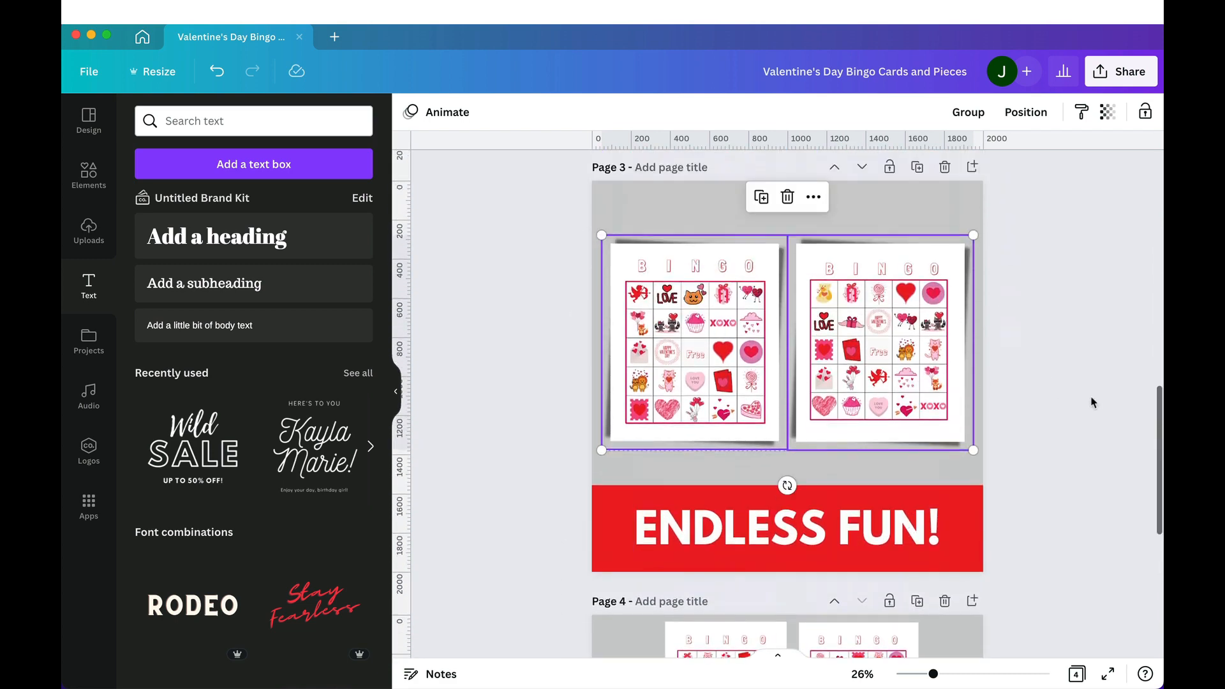
pyautogui.click(1091, 402)
# Nudge the two bingo cards on page 3 slightly to the right to even out their side margins
pyautogui.click(676, 237)
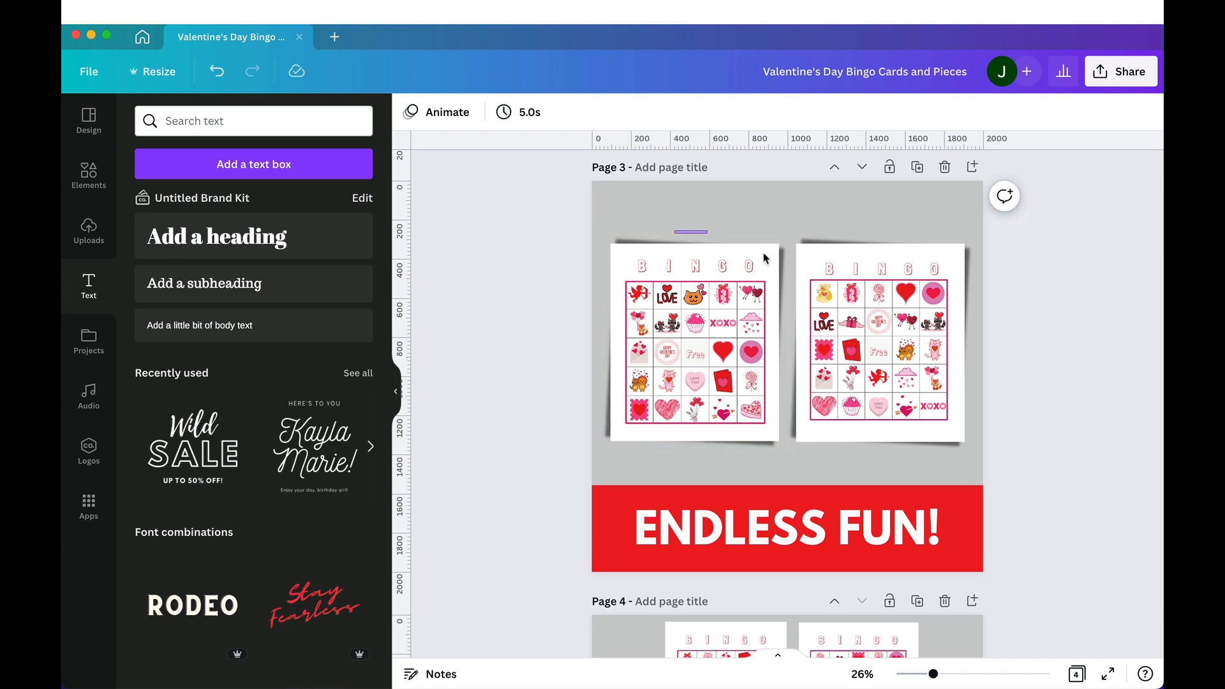
pyautogui.press('Right')
pyautogui.press('Right')
pyautogui.press('Right')
pyautogui.press('Right')
pyautogui.press('Right')
pyautogui.press('Right')
pyautogui.press('Right')
pyautogui.press('Right')
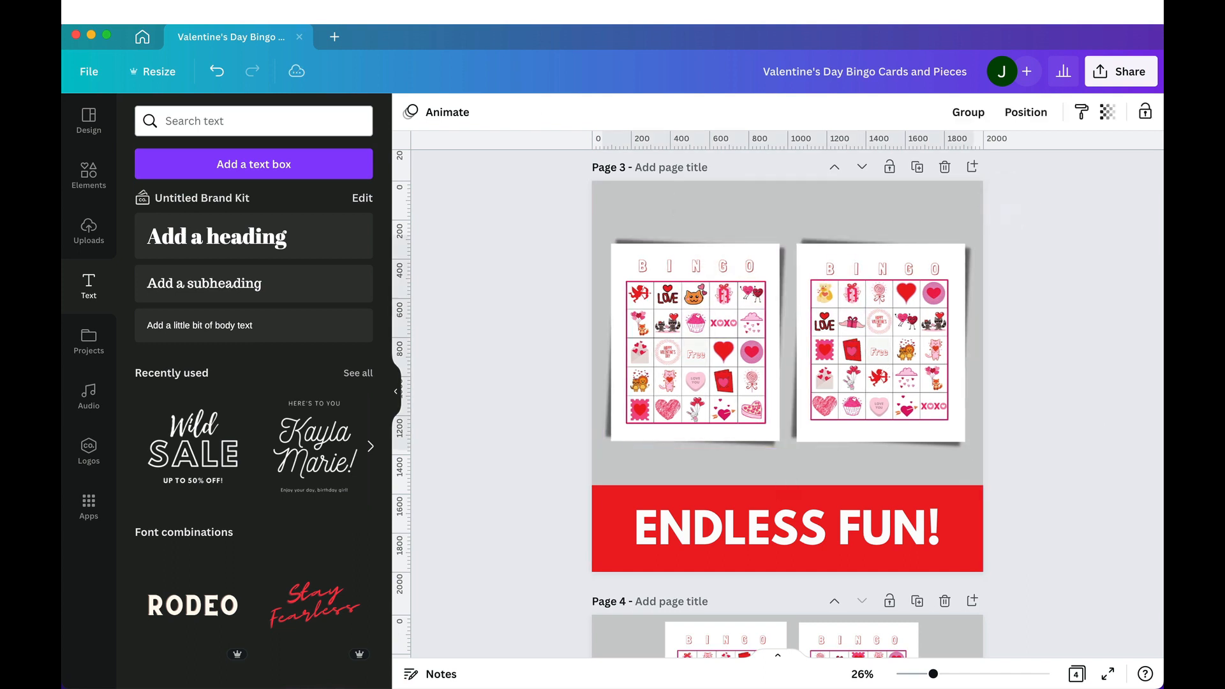
pyautogui.press('Right')
pyautogui.press('Right')
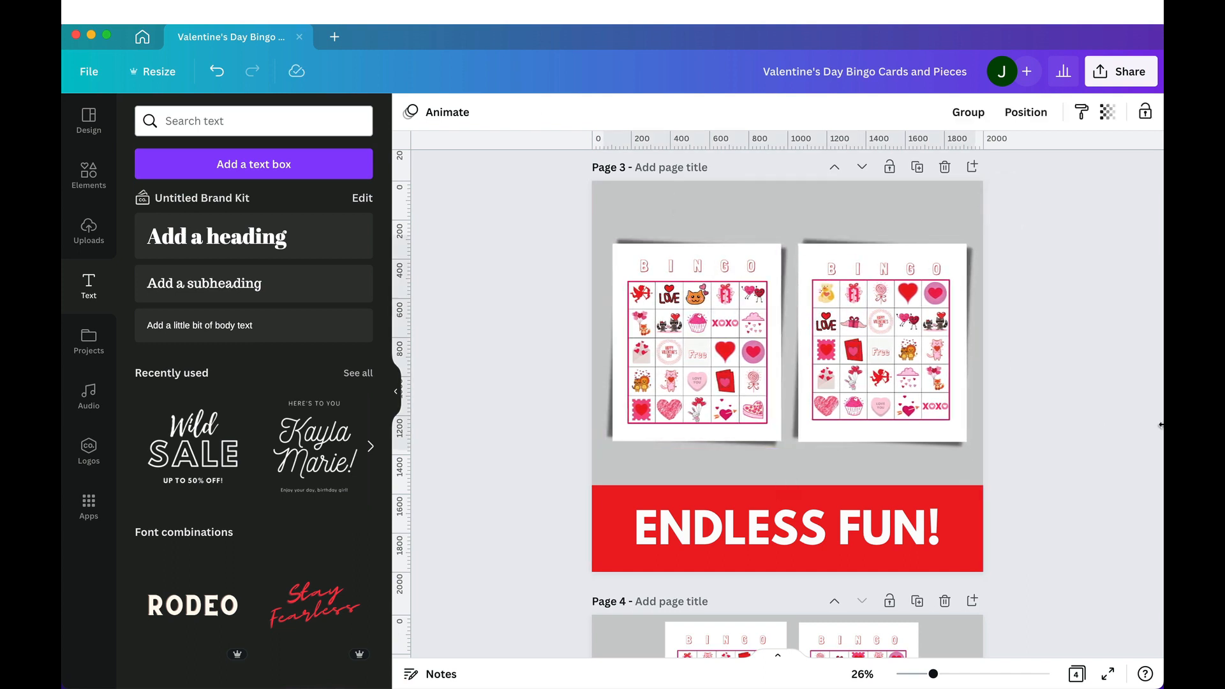
# Delete all four bingo cards from page 4
pyautogui.scroll(-5, 1053, 472)
pyautogui.click(765, 455)
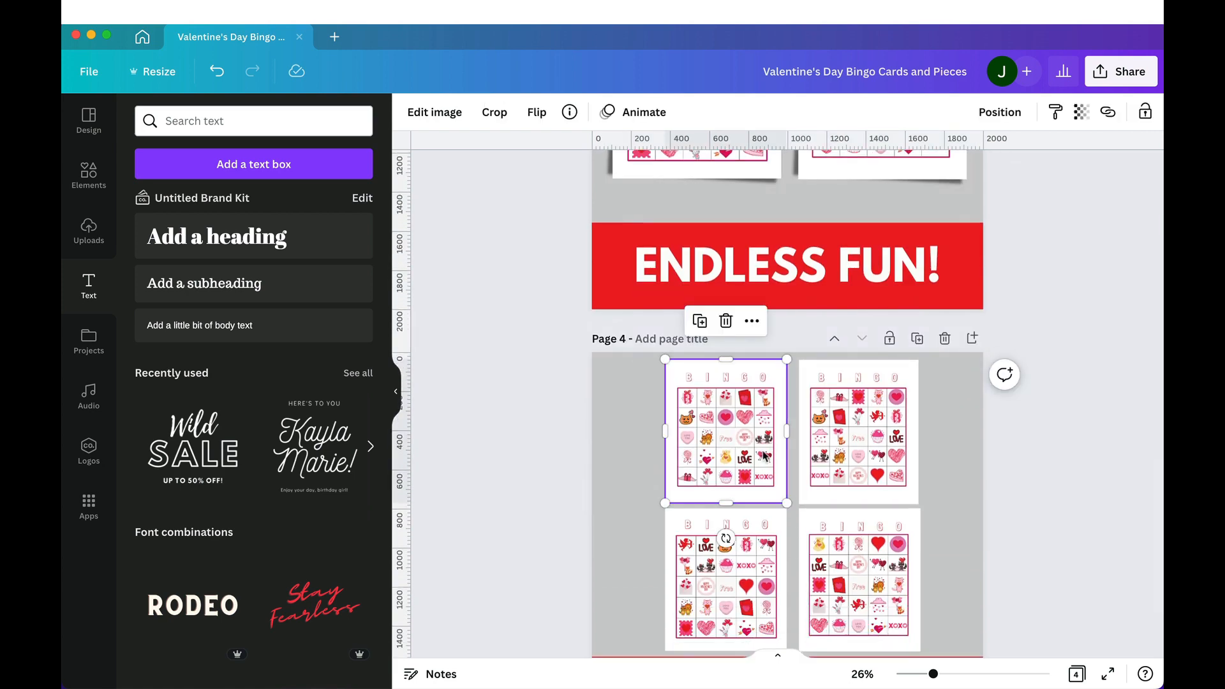
pyautogui.press('Delete')
pyautogui.click(856, 440)
pyautogui.press('Delete')
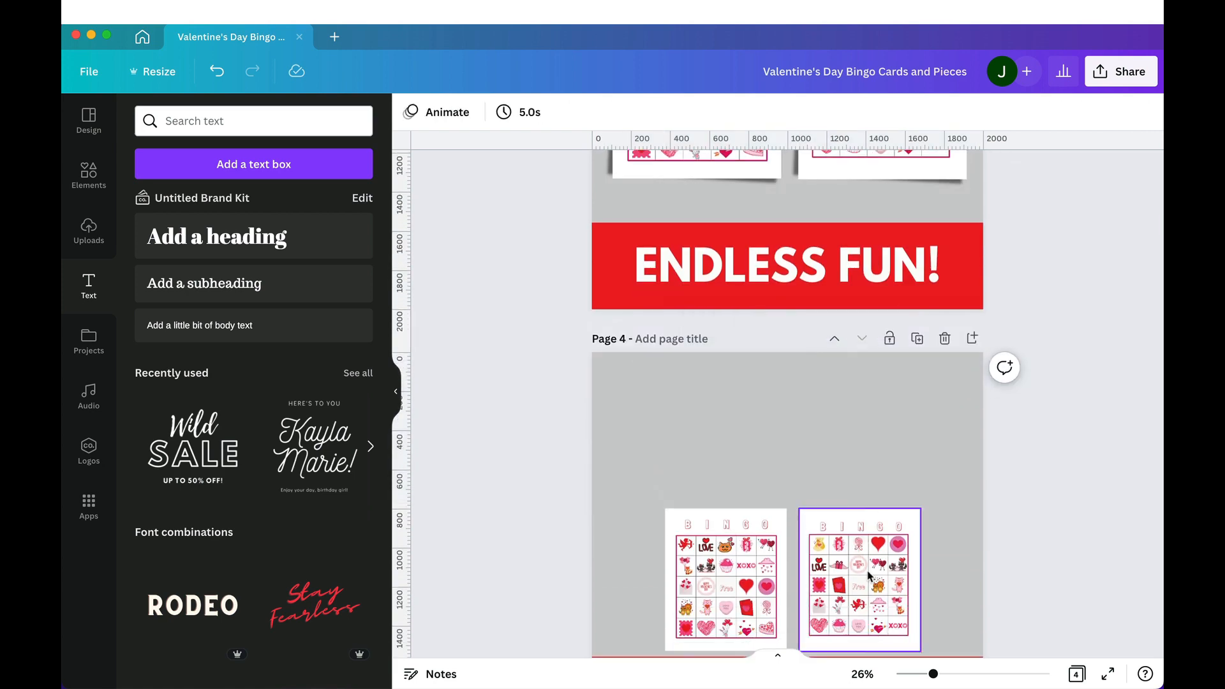
pyautogui.click(867, 574)
pyautogui.press('Delete')
pyautogui.click(748, 574)
pyautogui.press('Delete')
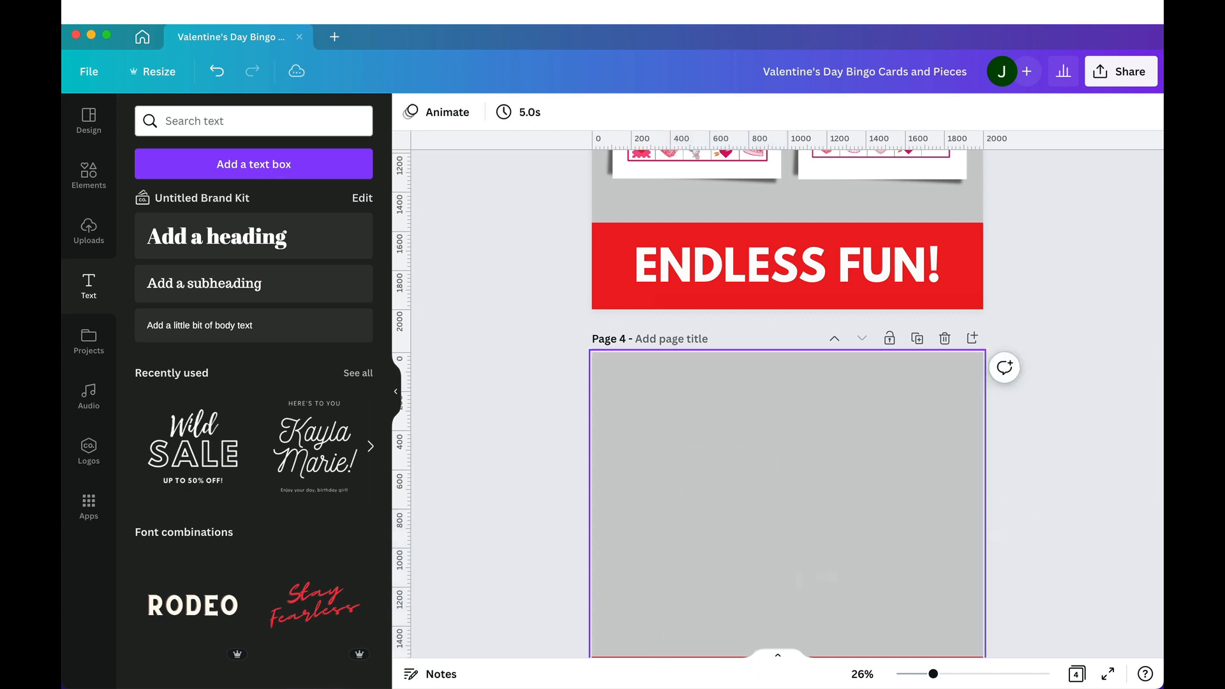
# Add the uploaded bingo pieces sheet to page 4 and move it up above the "BINGO PIECES INCLUDED" band
pyautogui.scroll(-5, 695, 541)
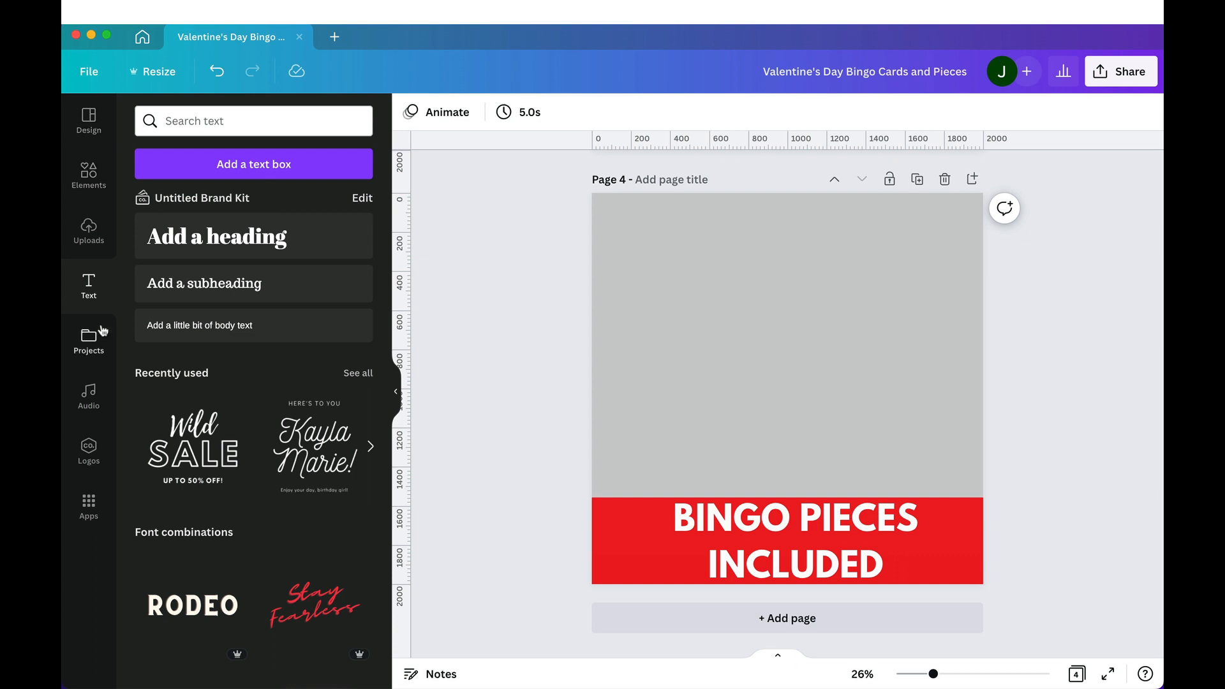
pyautogui.click(81, 241)
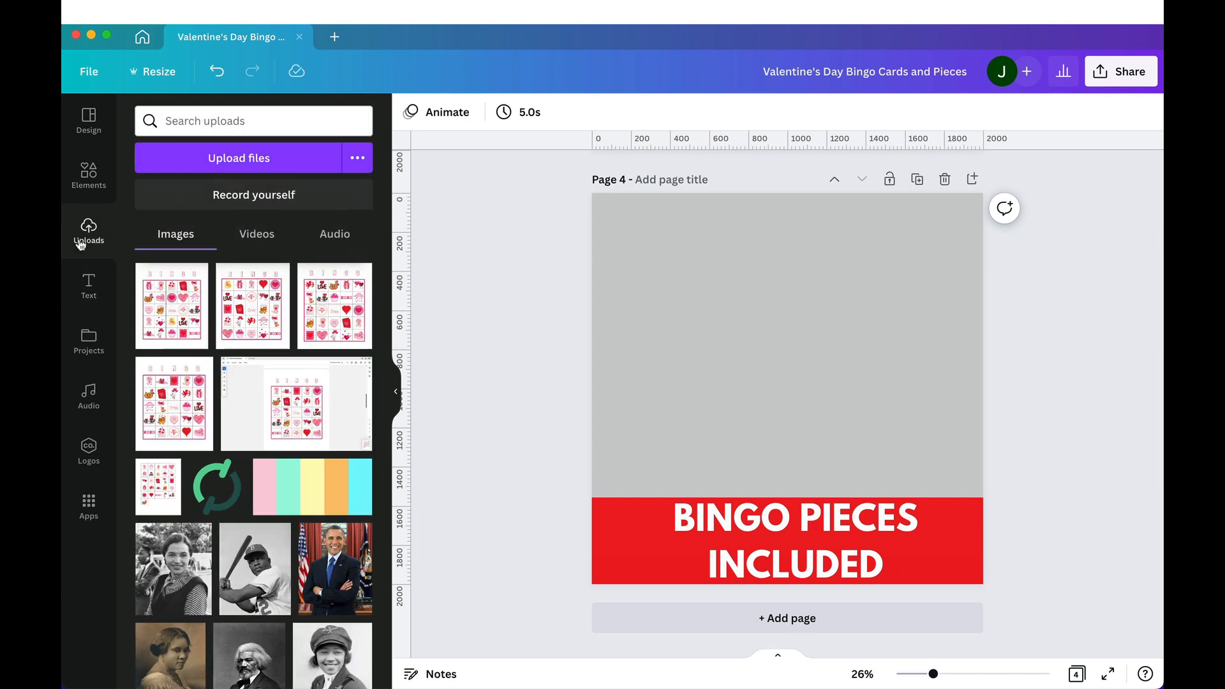
pyautogui.click(161, 494)
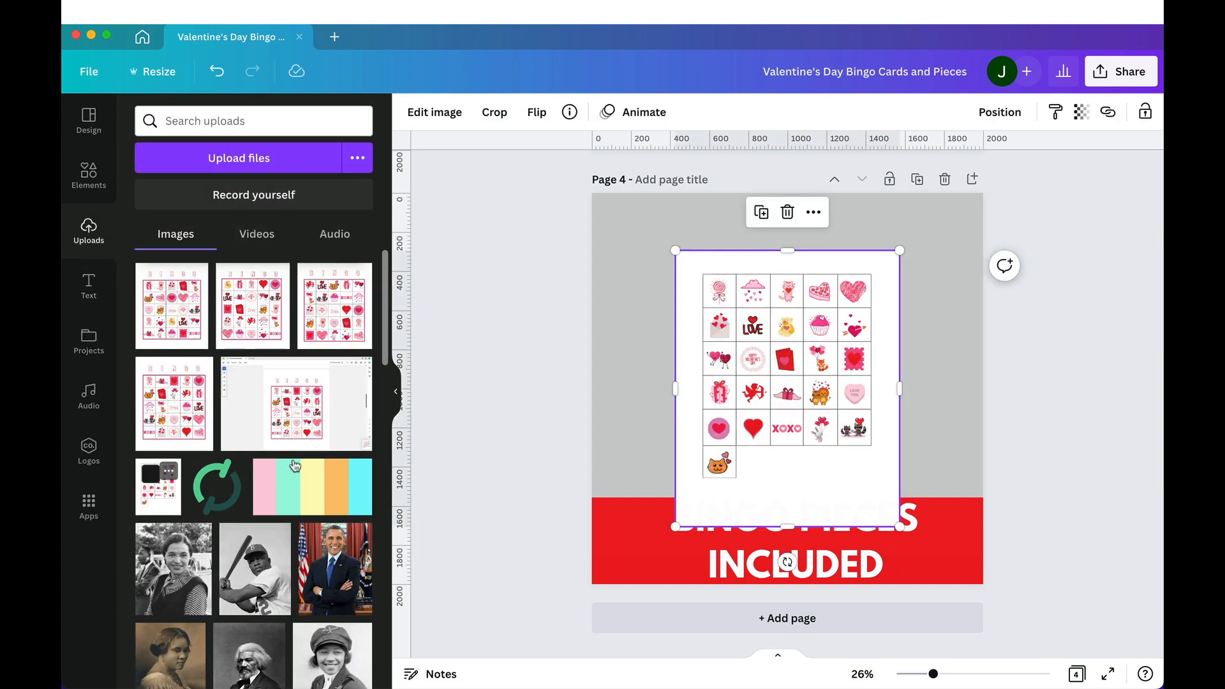
pyautogui.moveTo(755, 360); pyautogui.dragTo(759, 321)
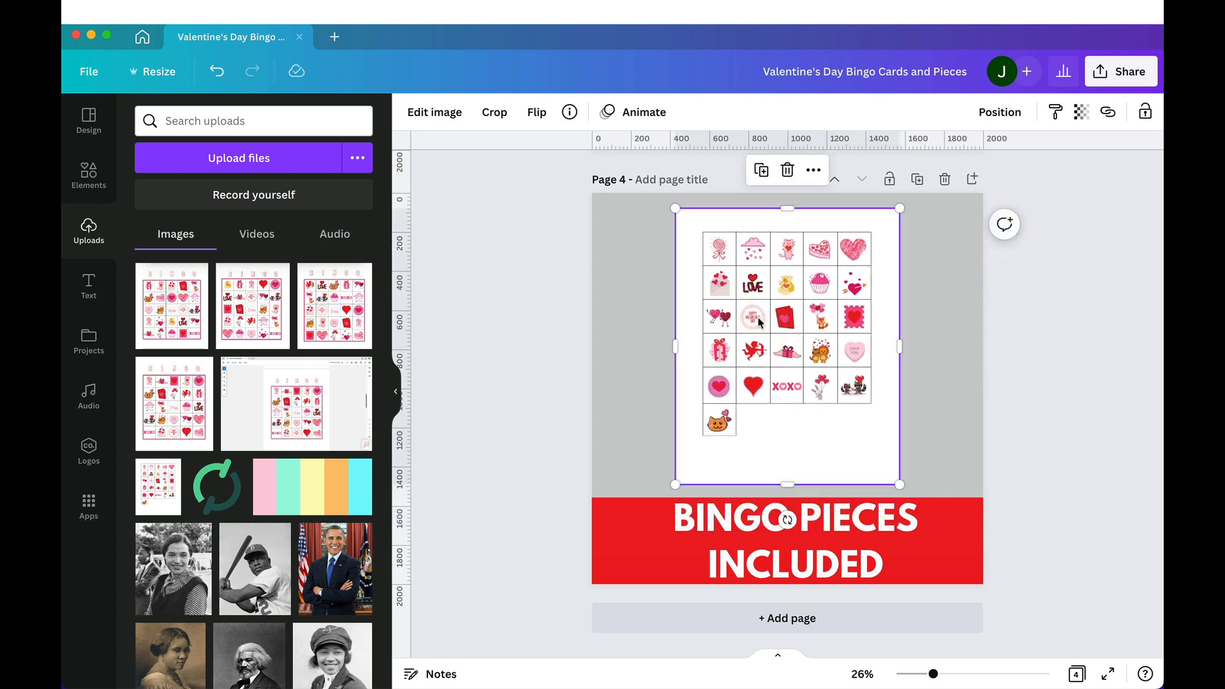
# Apply the Angle shadow to the bingo pieces sheet on page 4
pyautogui.click(430, 121)
pyautogui.click(163, 277)
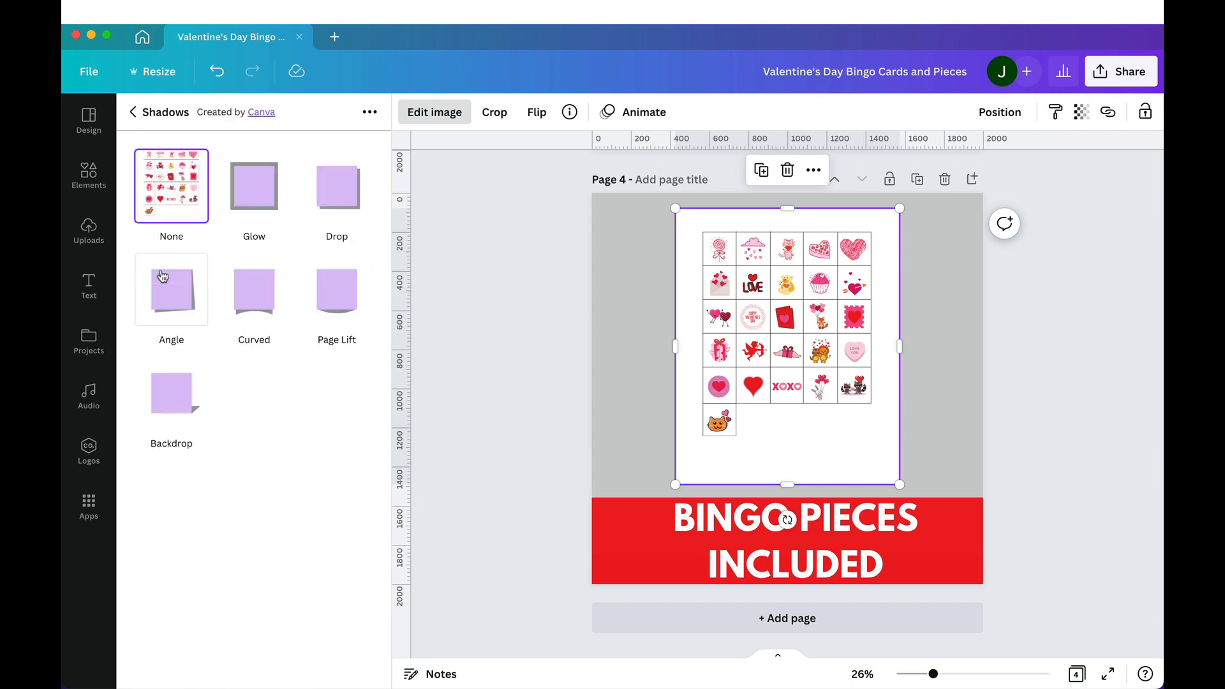
pyautogui.click(171, 319)
pyautogui.press('Escape')
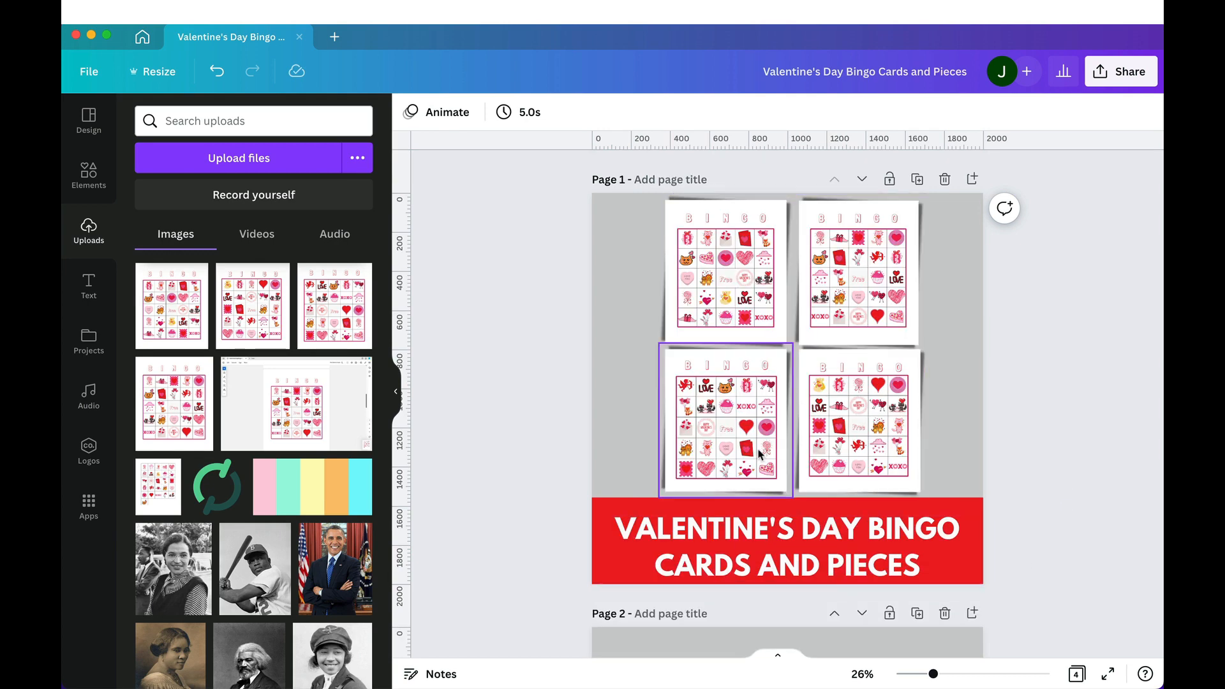
# Download all four pages as PNG at 2,000 × 2,000 px and save the ZIP file to the Desktop
pyautogui.click(1114, 73)
pyautogui.click(885, 451)
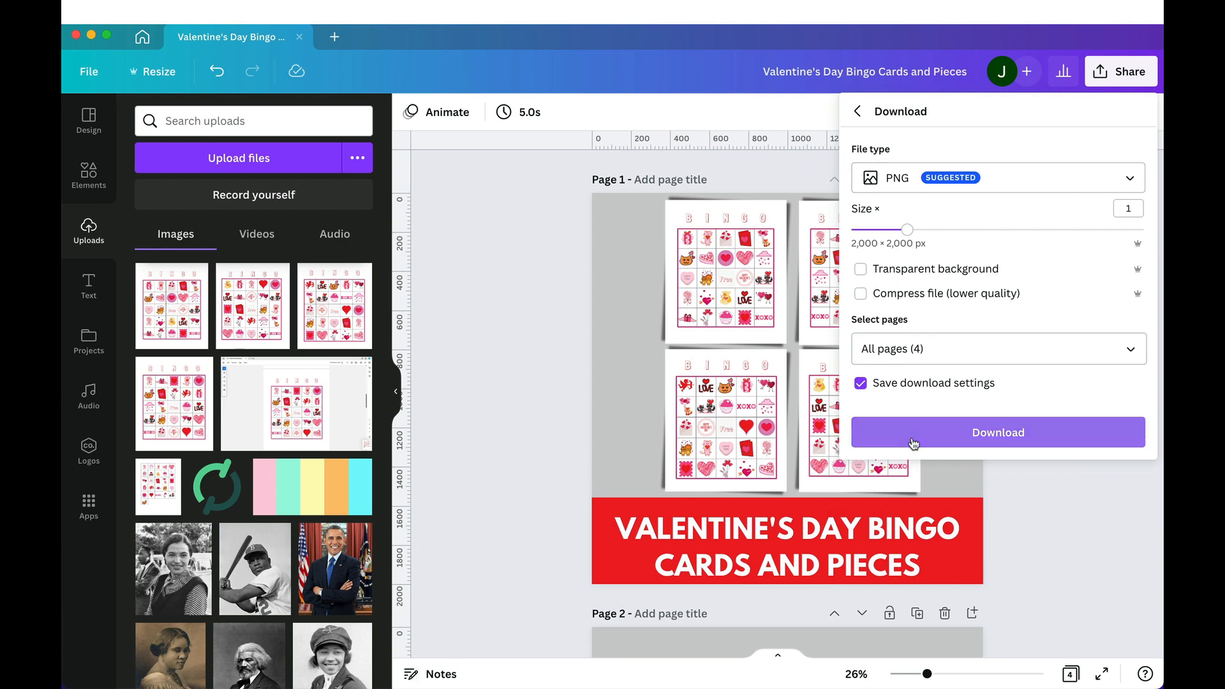
pyautogui.click(914, 440)
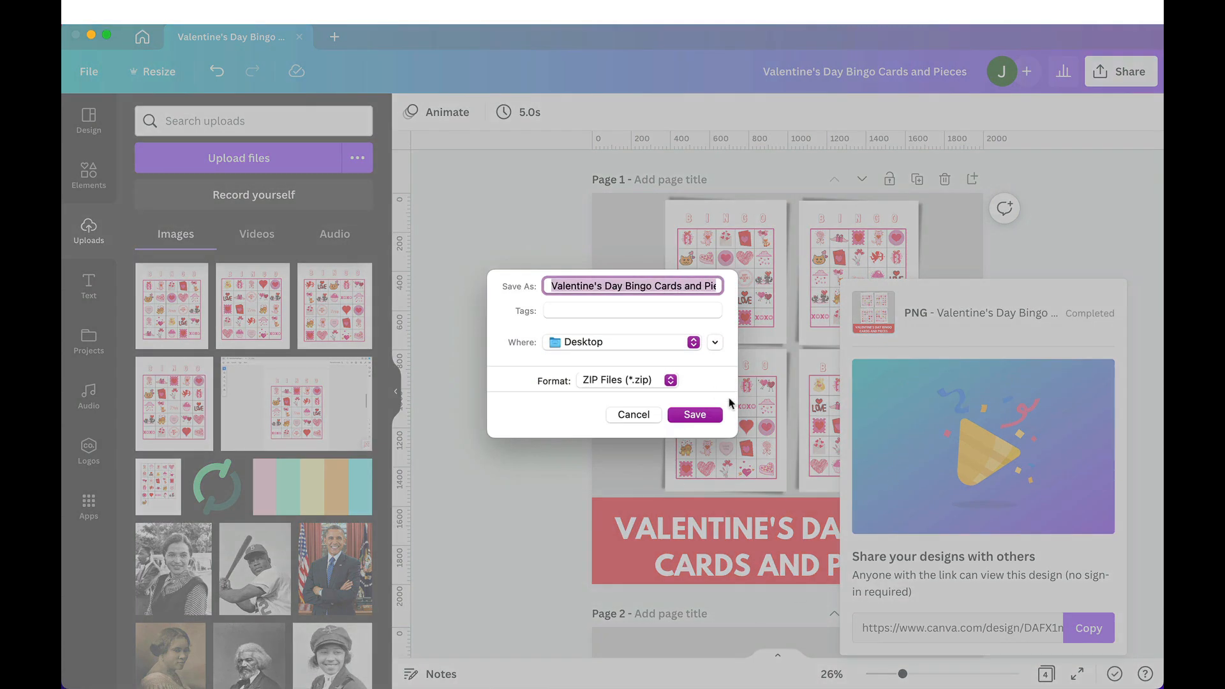
pyautogui.click(720, 421)
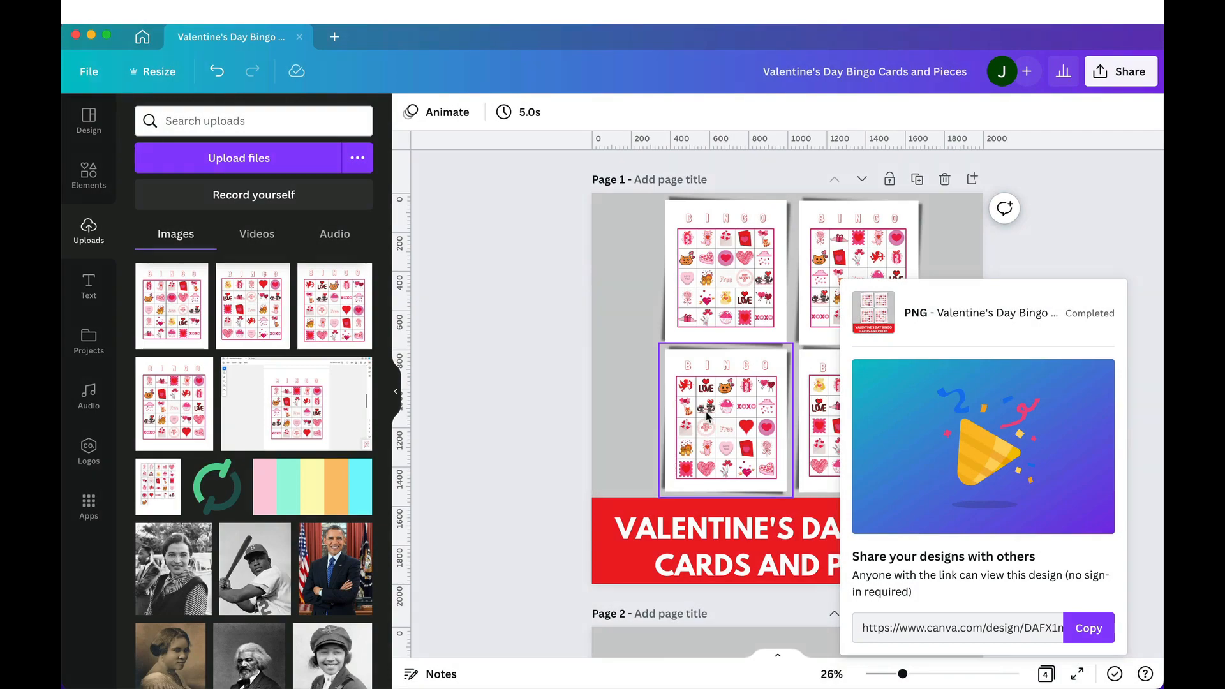
# Switch to the TPT product pages and look through the preview video and images of the "Valentine's Day Bingo Game" listing
pyautogui.moveTo(494, 684)
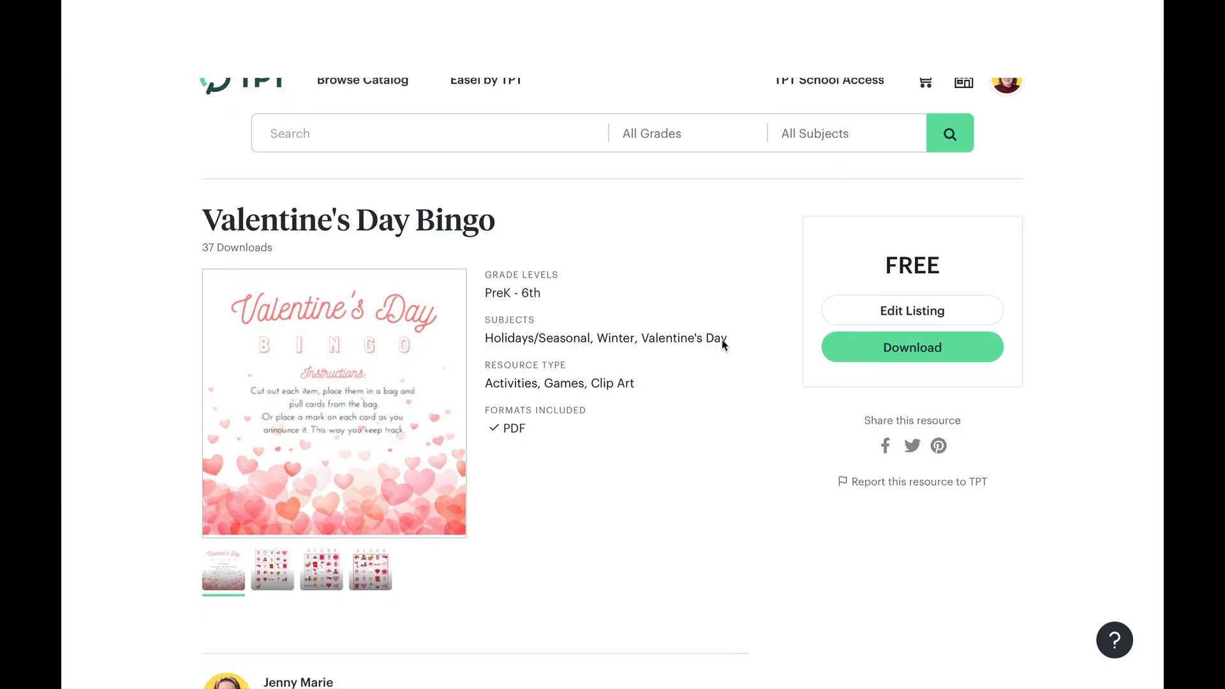
pyautogui.scroll(1, 724, 346)
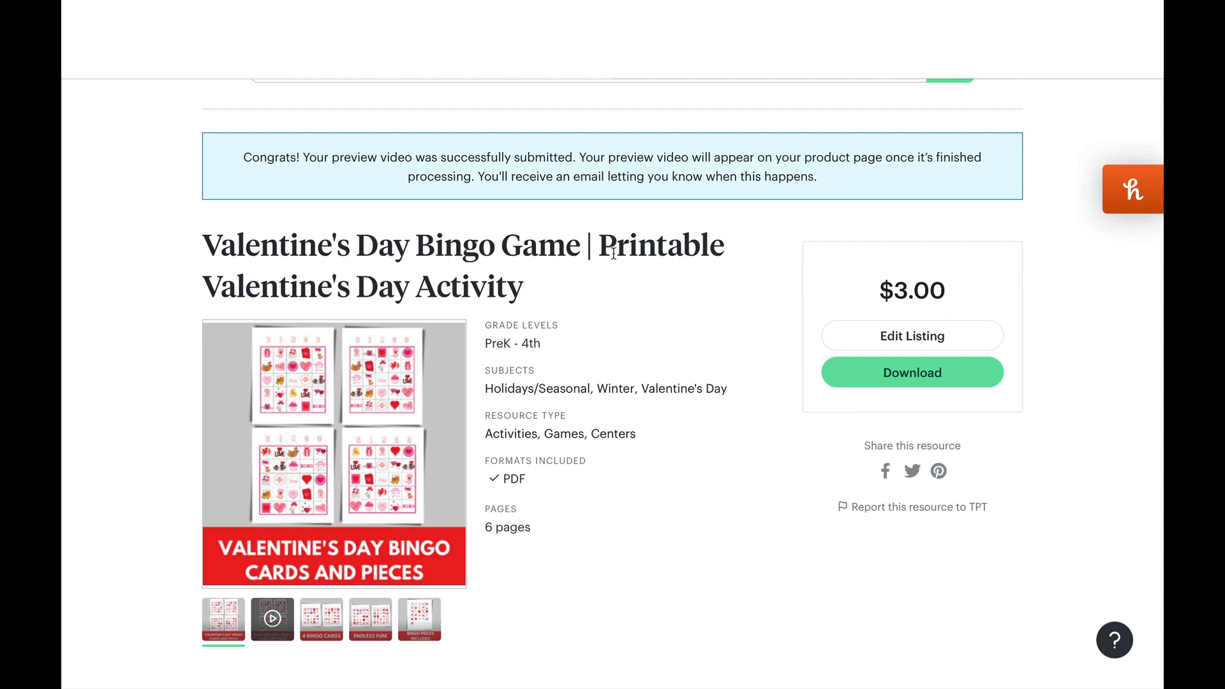
pyautogui.scroll(-2, 614, 254)
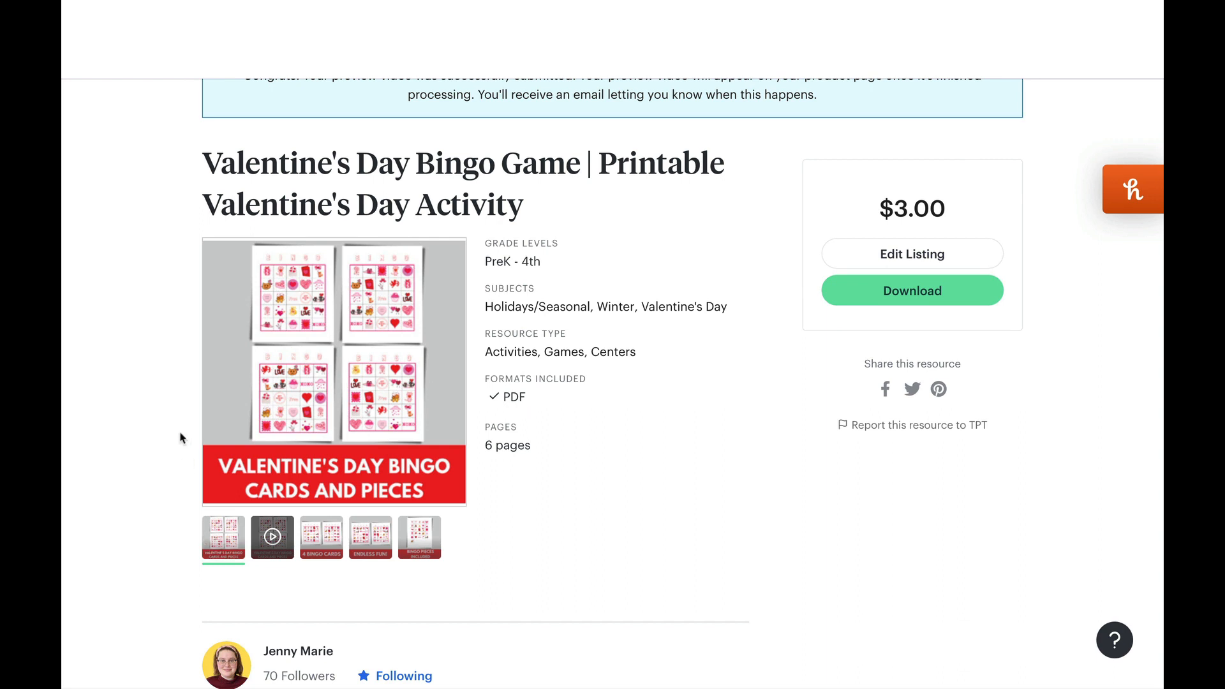
pyautogui.scroll(-1, 180, 432)
pyautogui.click(263, 499)
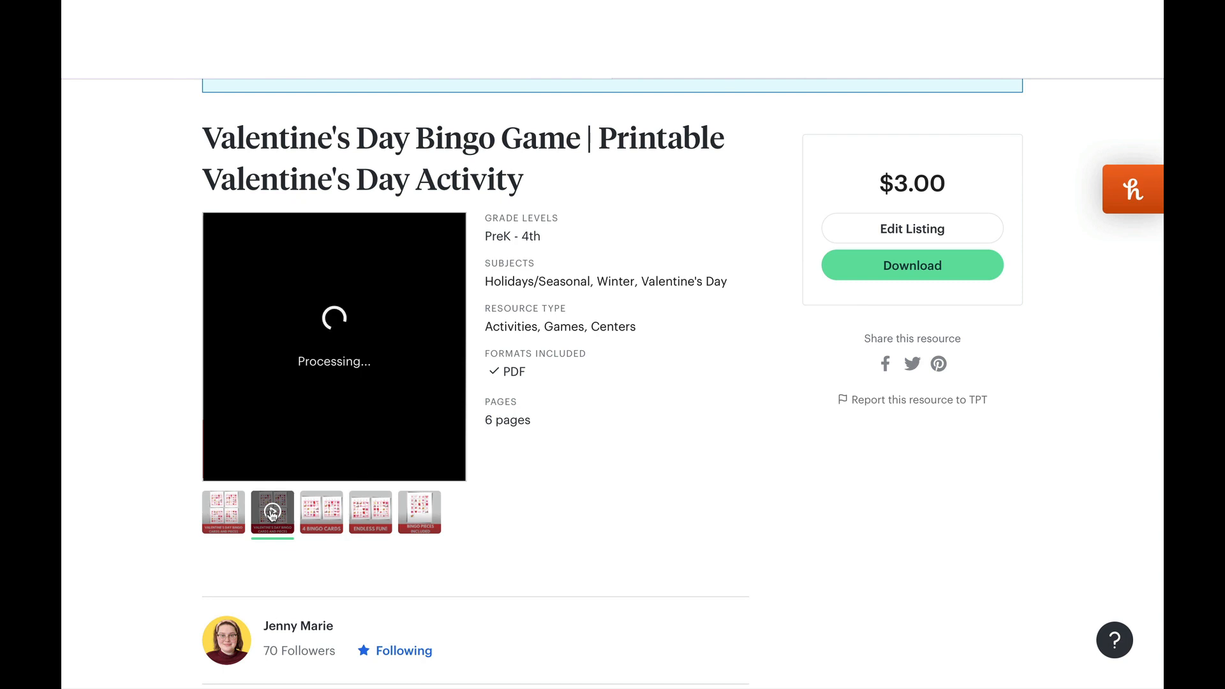
pyautogui.click(329, 525)
pyautogui.click(386, 533)
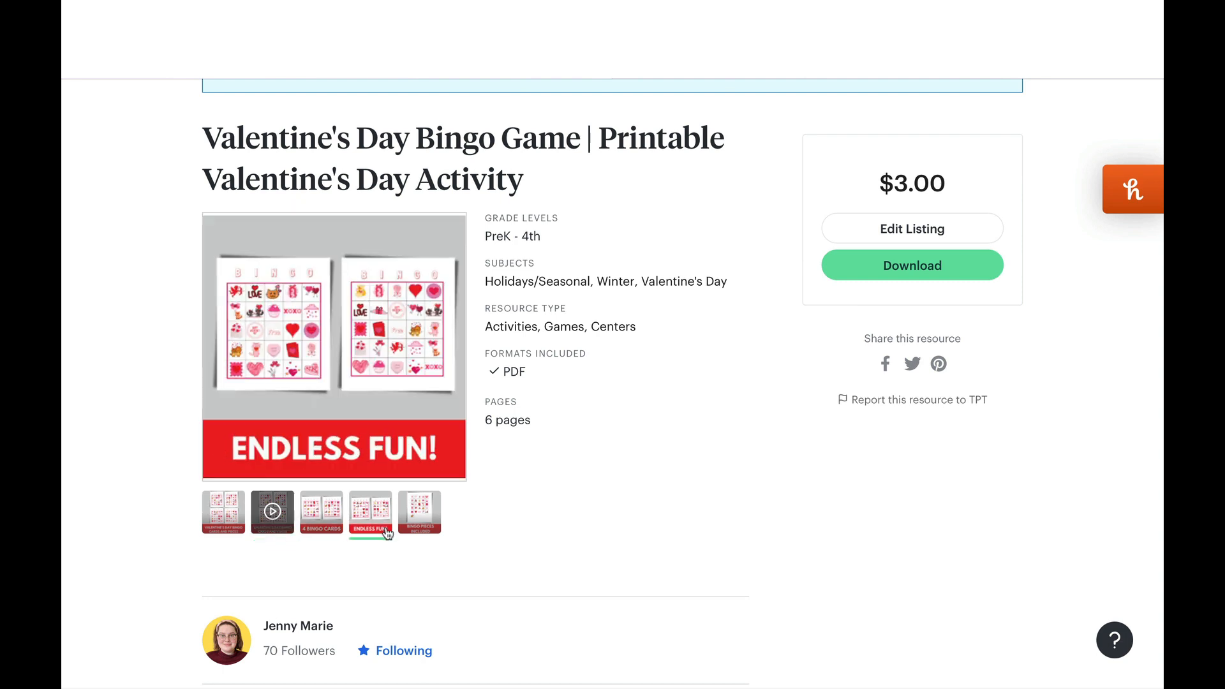
pyautogui.click(431, 531)
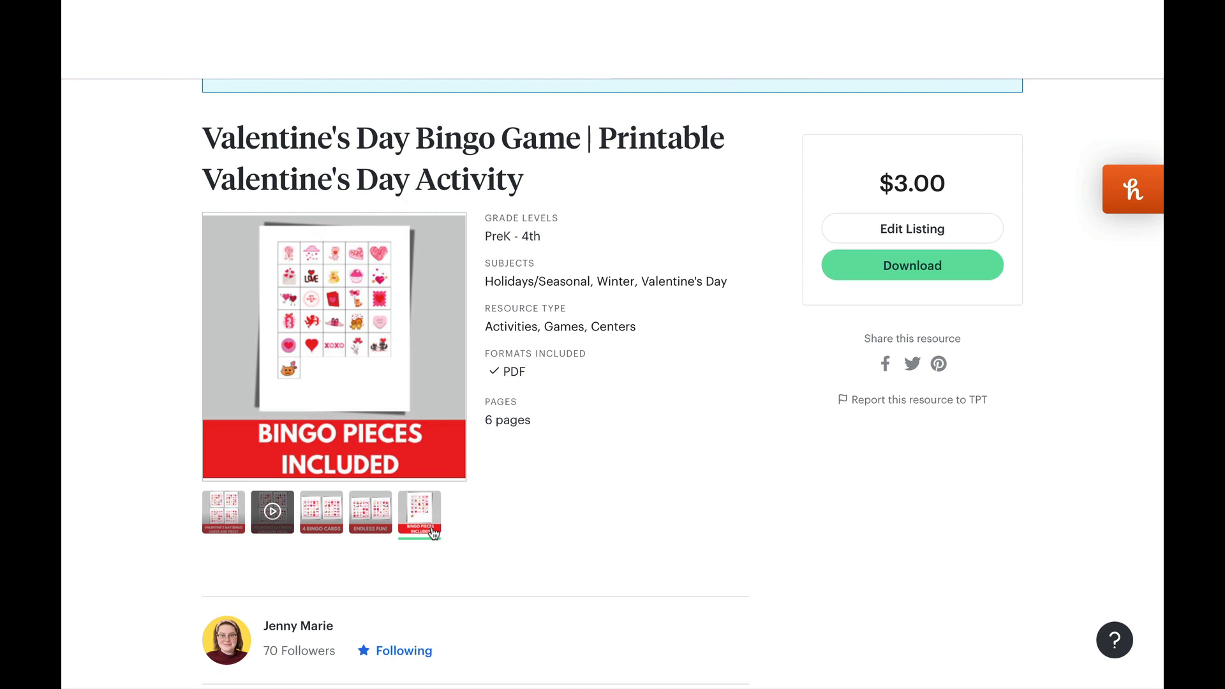
# Read through the Valentine's Day Bingo Game listing's description, set contents, bingo benefits, keywords and page details
pyautogui.scroll(-5, 432, 533)
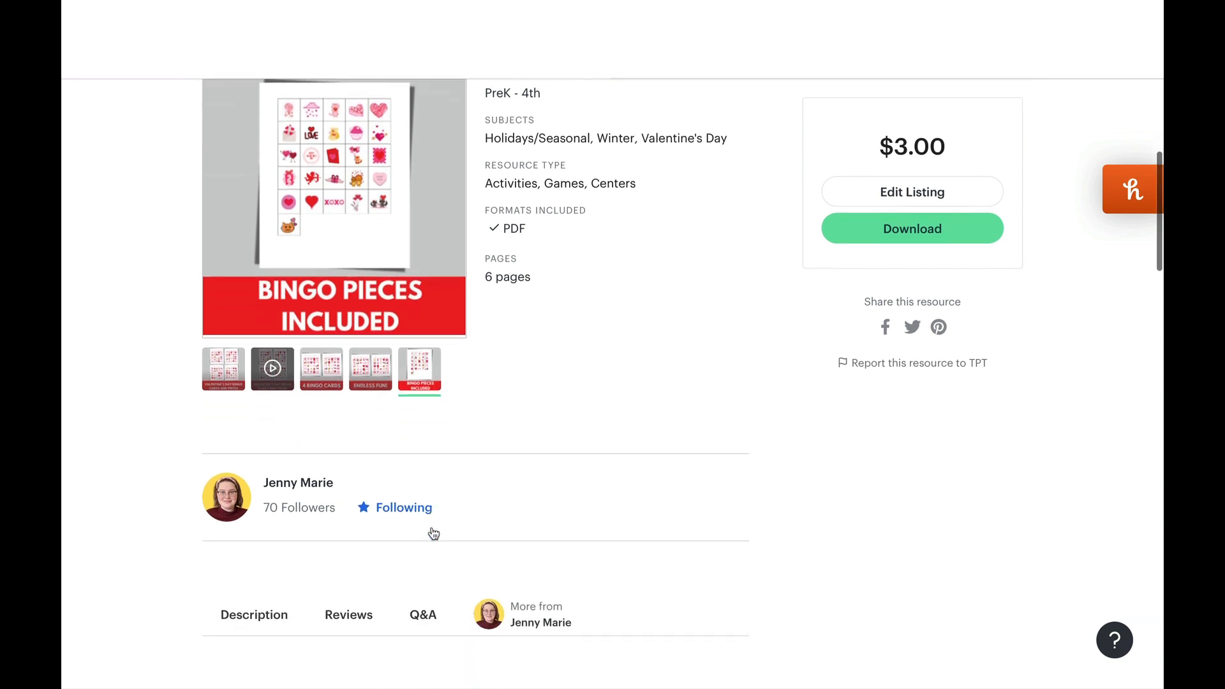
pyautogui.scroll(-1, 433, 533)
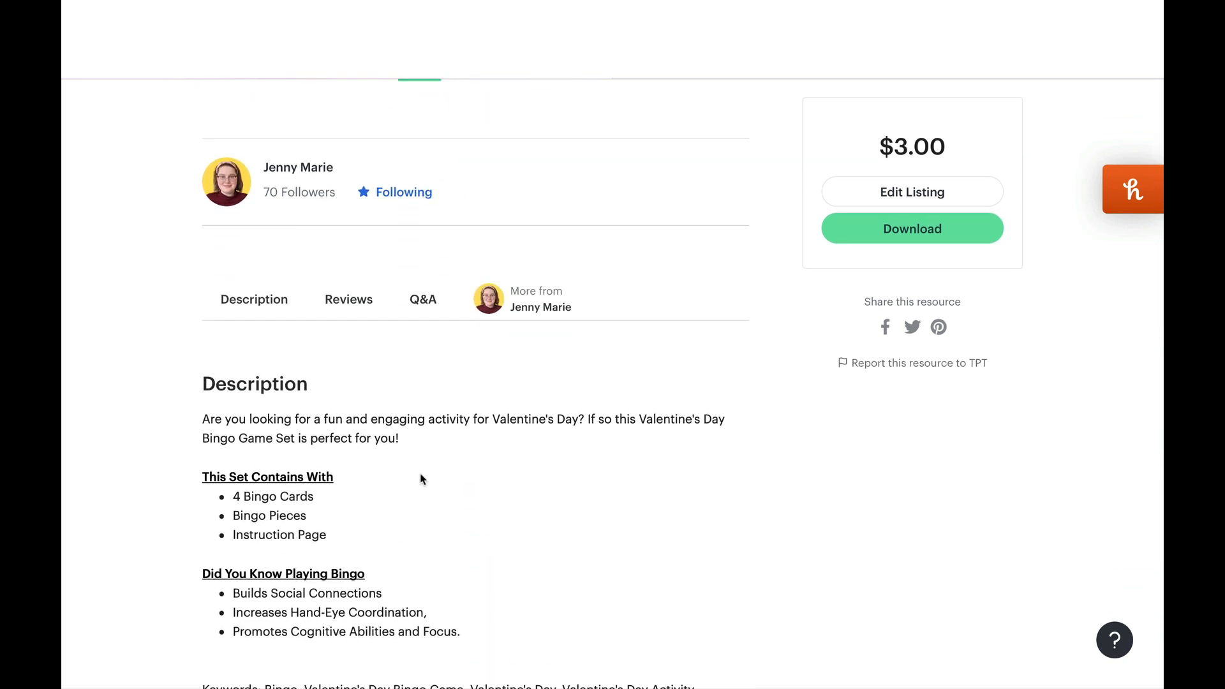
pyautogui.scroll(-1, 420, 478)
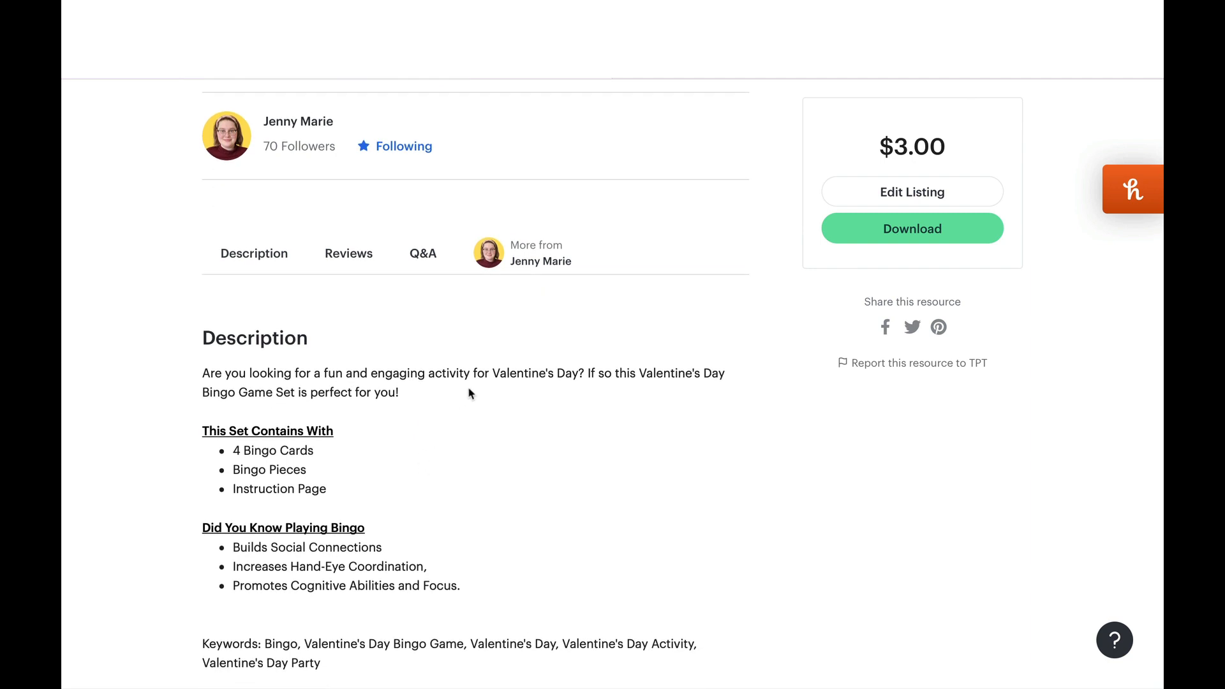
pyautogui.scroll(-1, 471, 393)
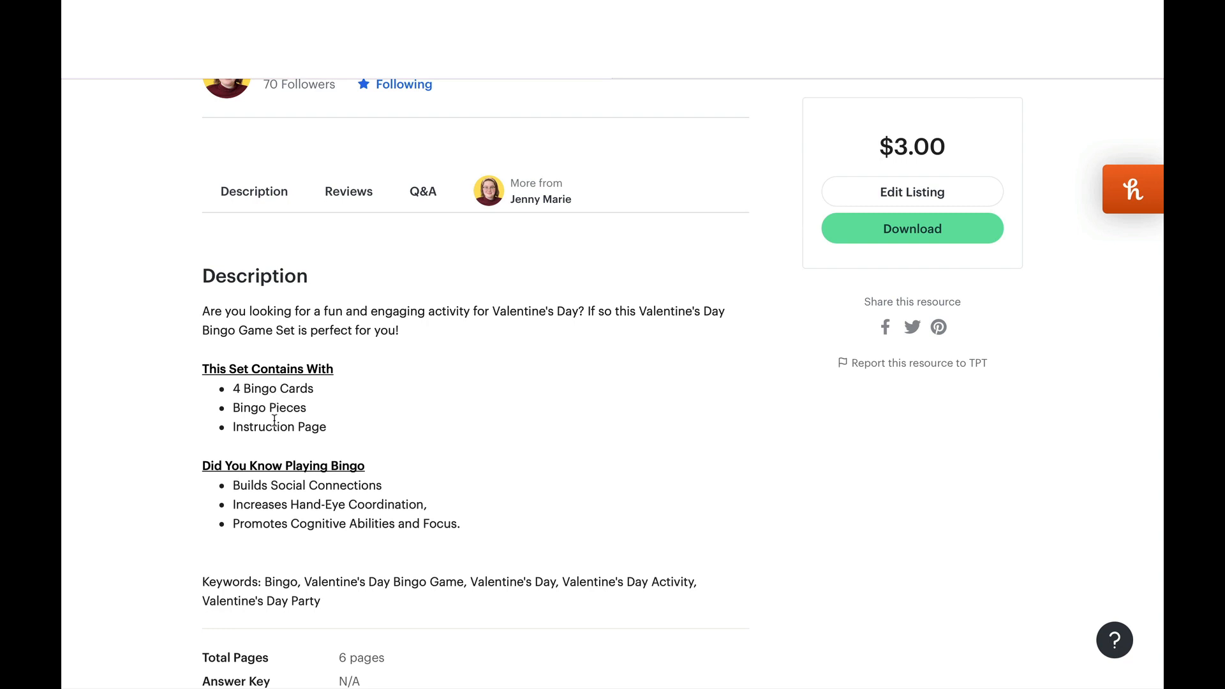
pyautogui.scroll(-1, 274, 420)
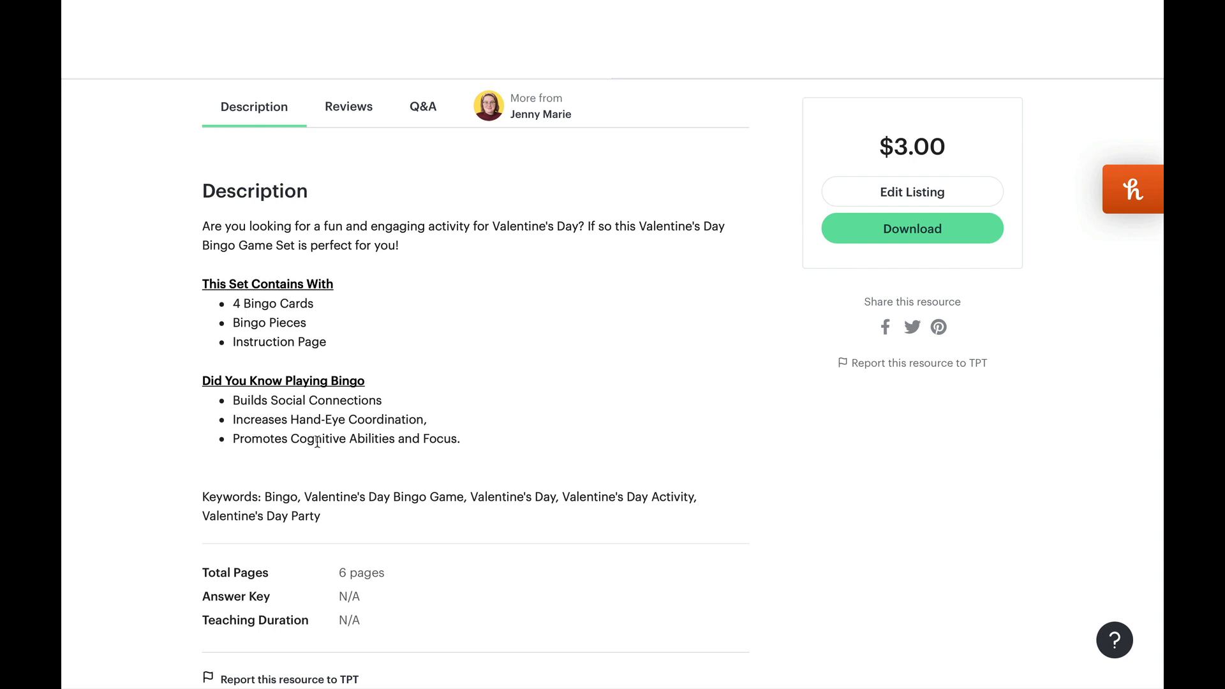
pyautogui.scroll(-1, 319, 448)
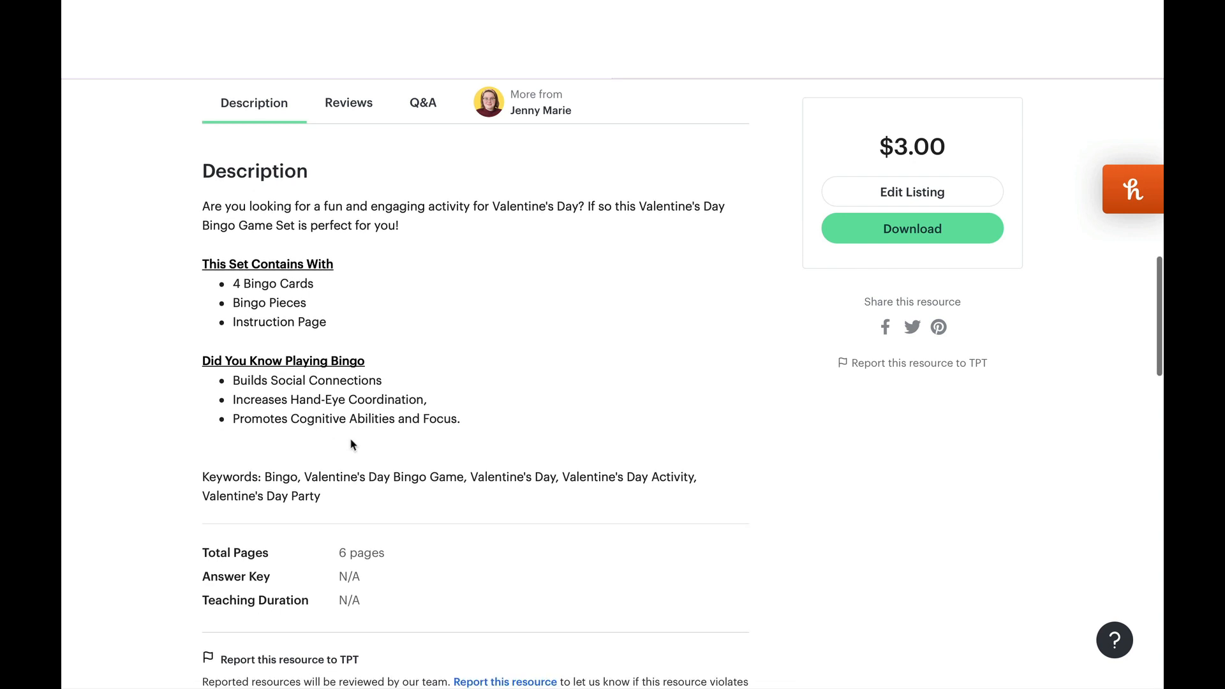
pyautogui.scroll(-1, 352, 445)
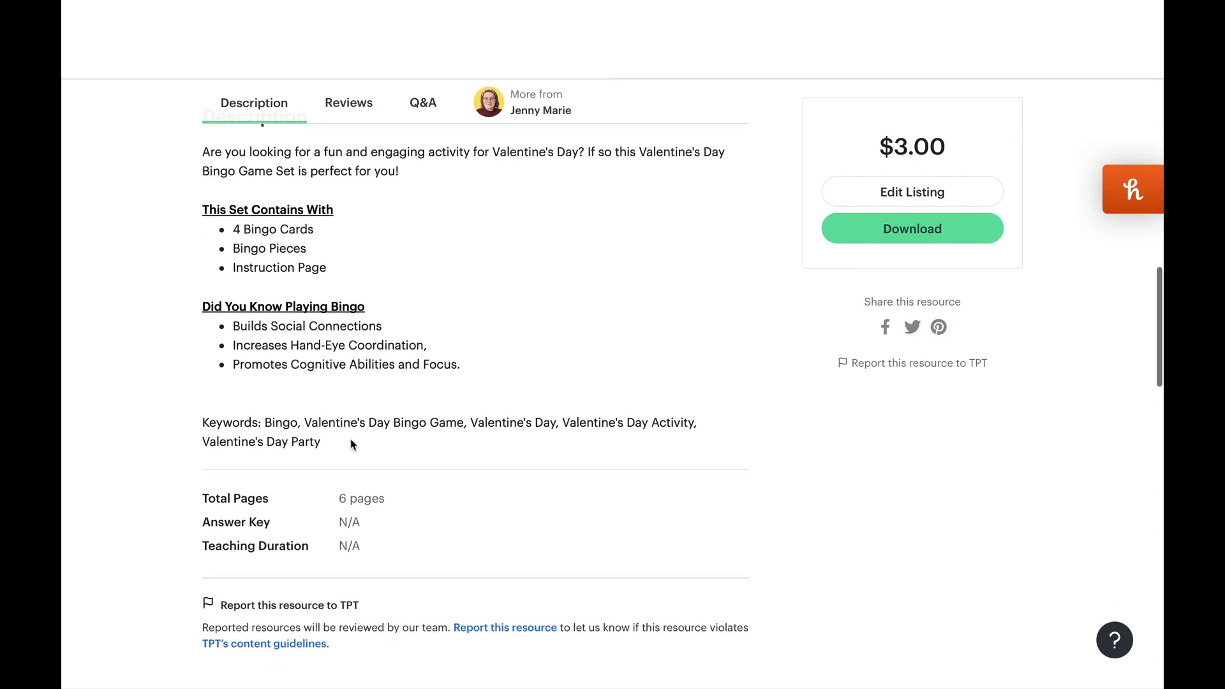
pyautogui.scroll(2, 351, 444)
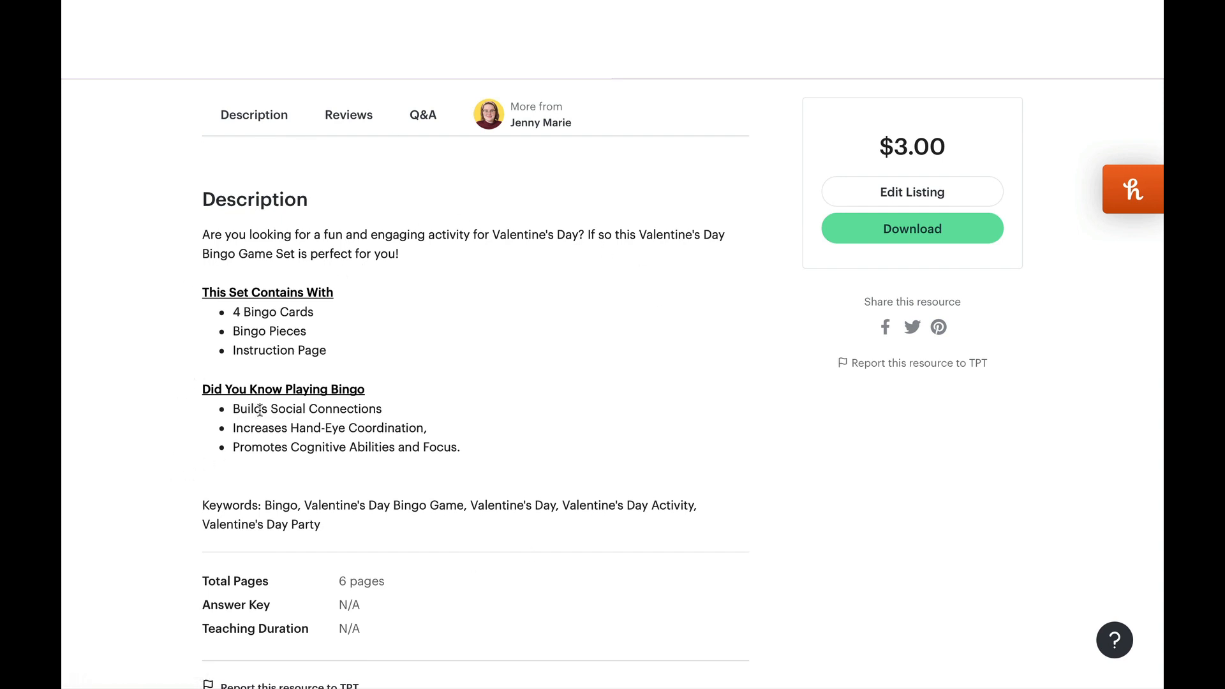
pyautogui.scroll(-4, 259, 410)
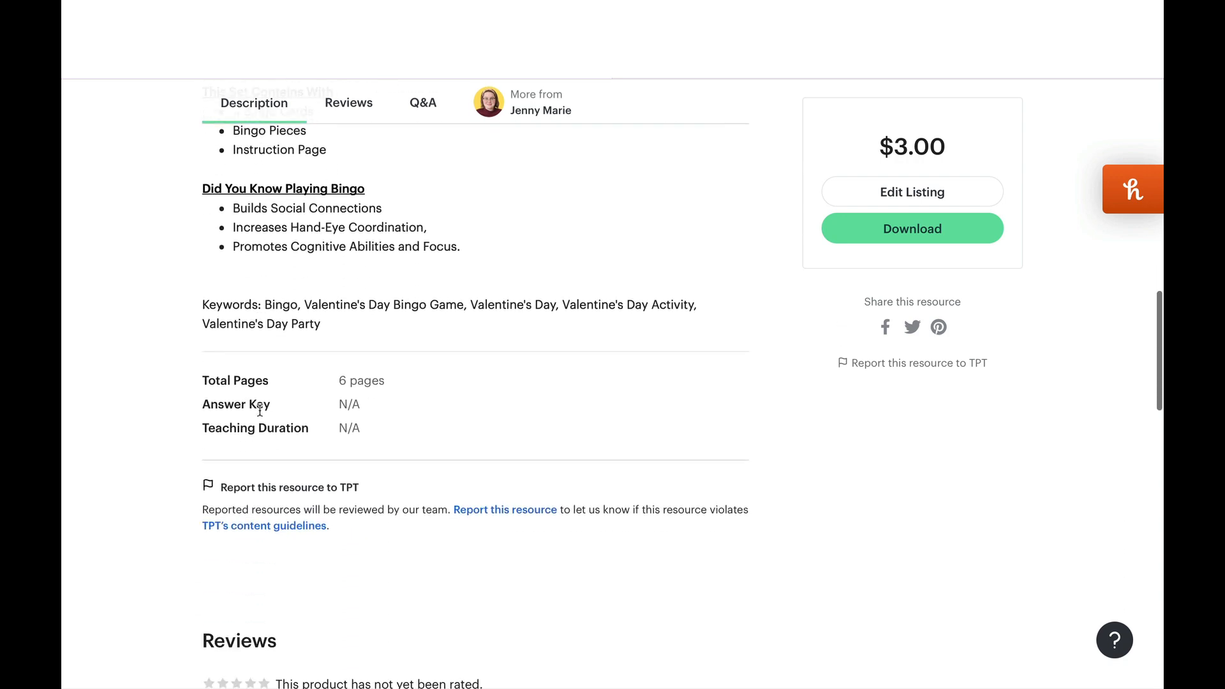
pyautogui.scroll(10, 260, 409)
pyautogui.scroll(4, 259, 410)
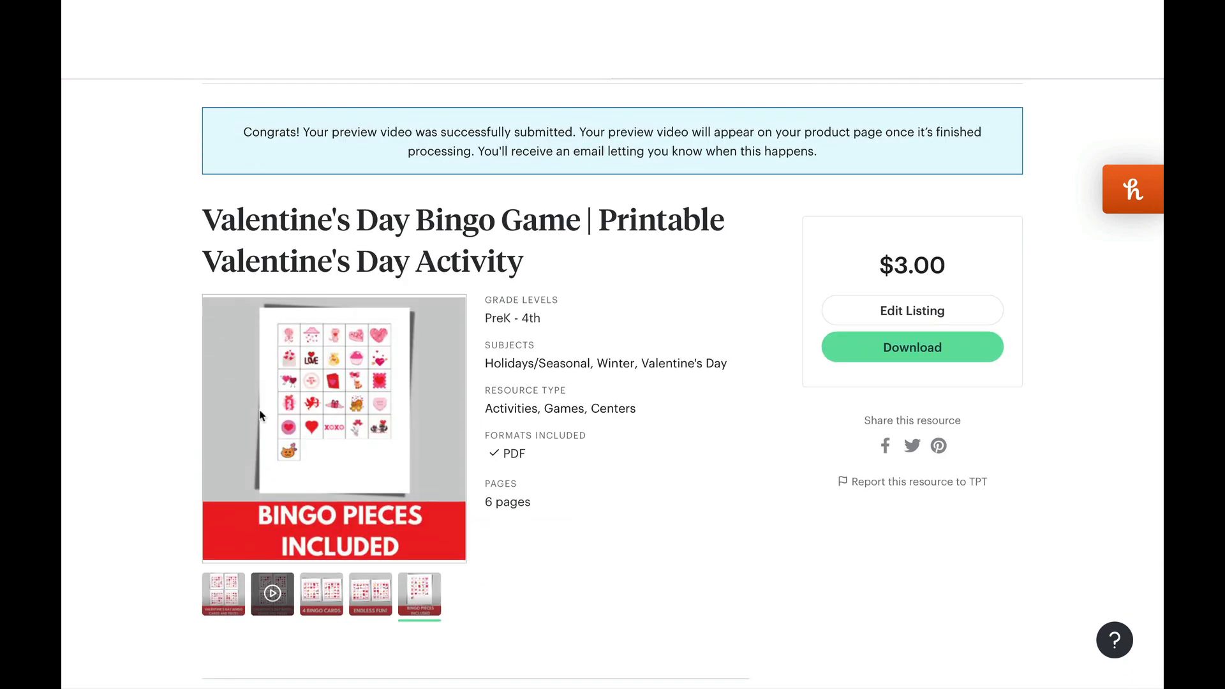